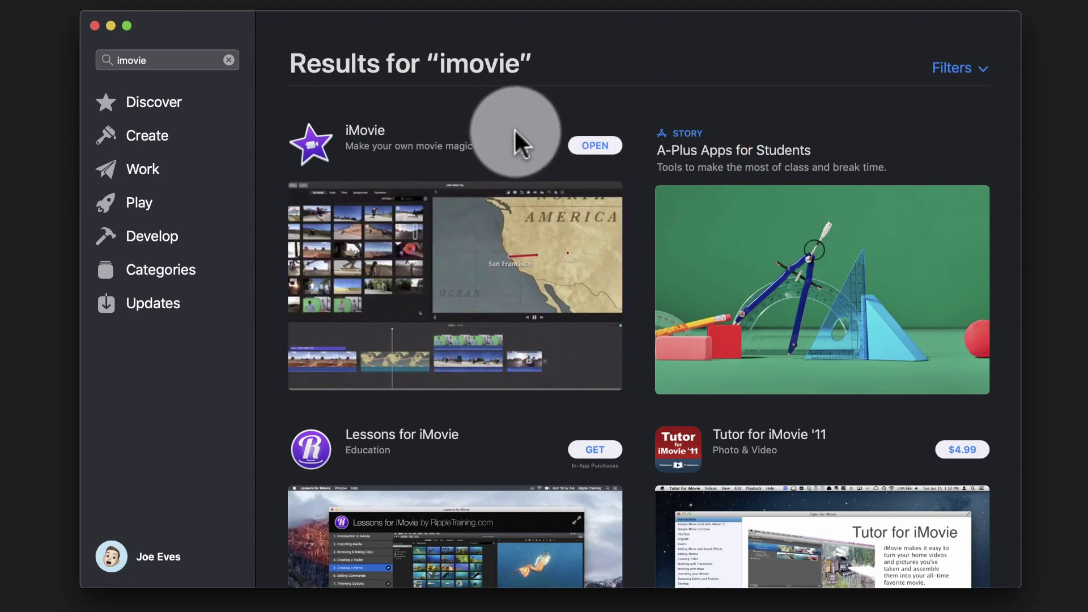
- Open iMovie from the App Store search results and quit the App Store
click(596, 145)
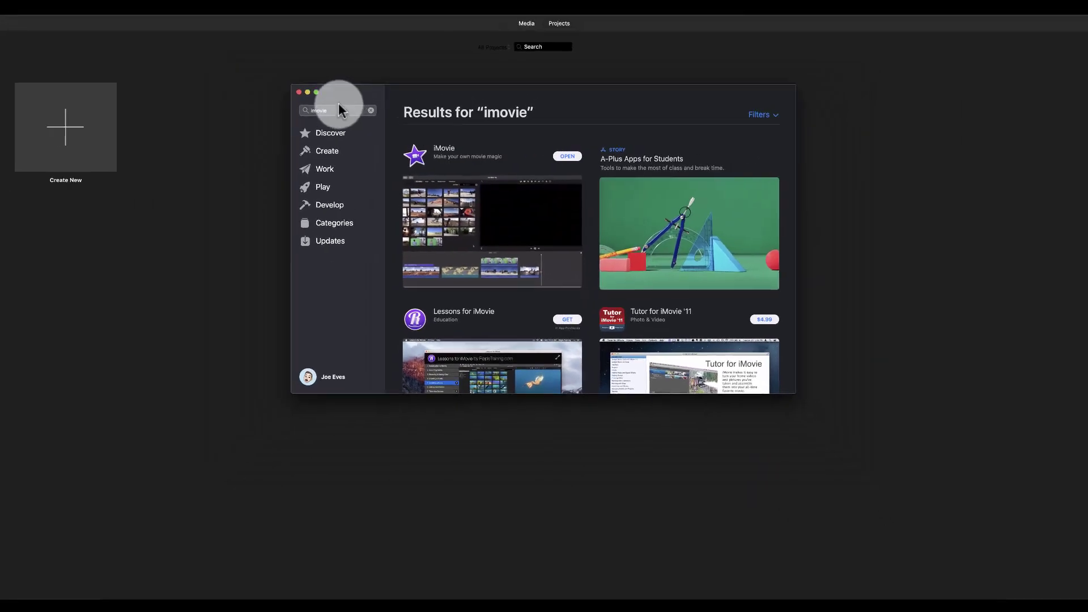
click(45, 7)
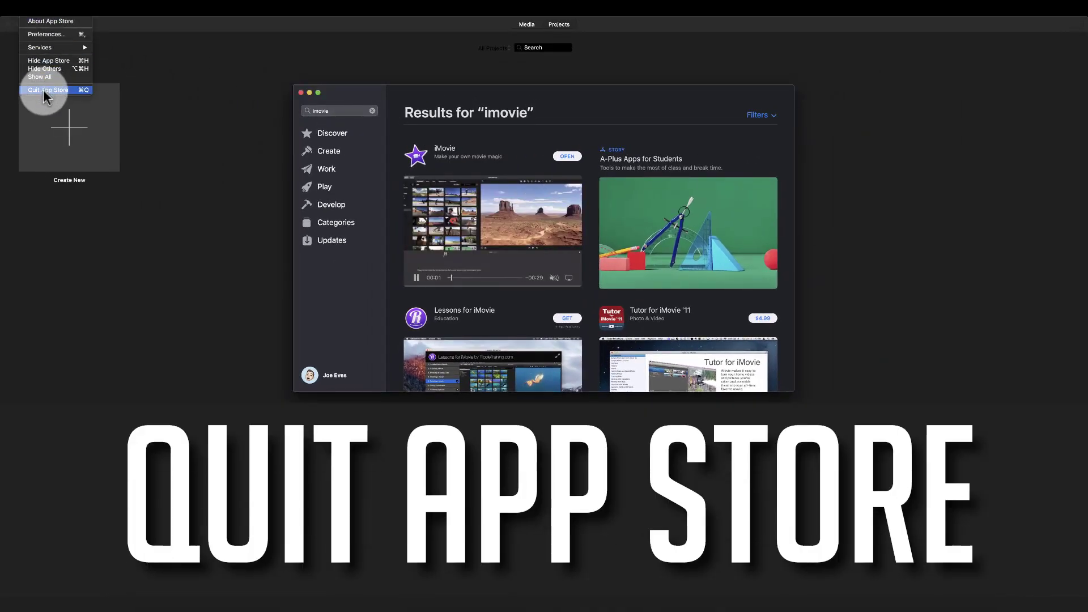
click(43, 89)
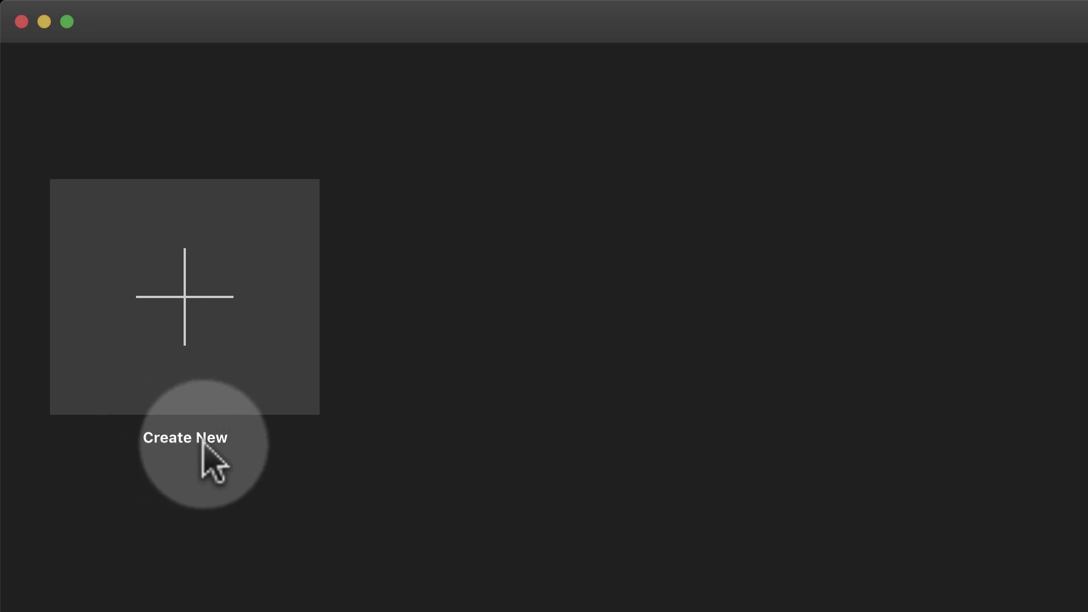
- Create a new project of the Movie type
click(197, 293)
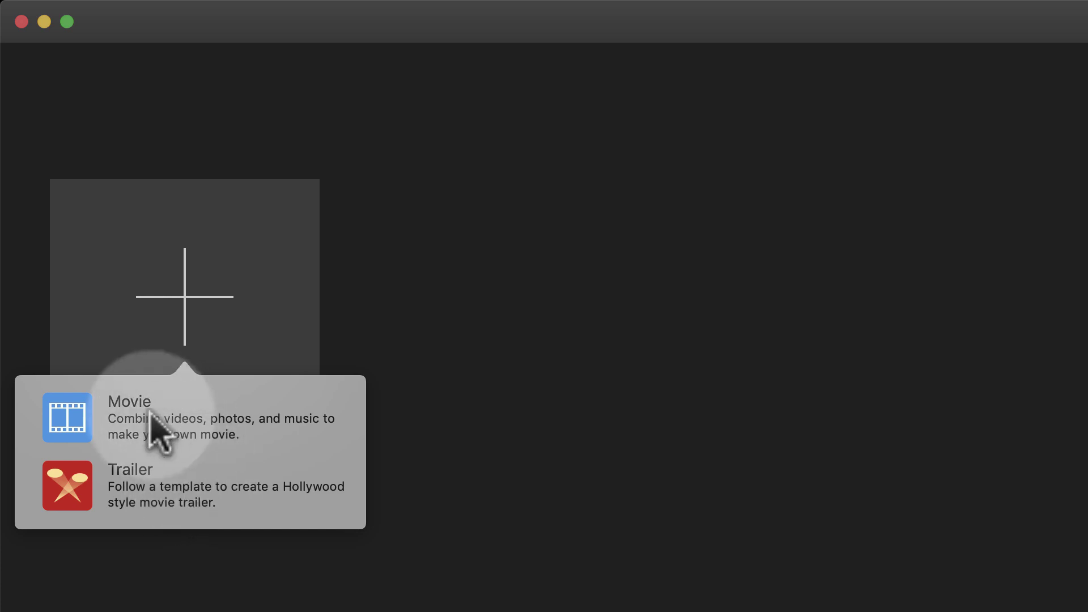
click(117, 410)
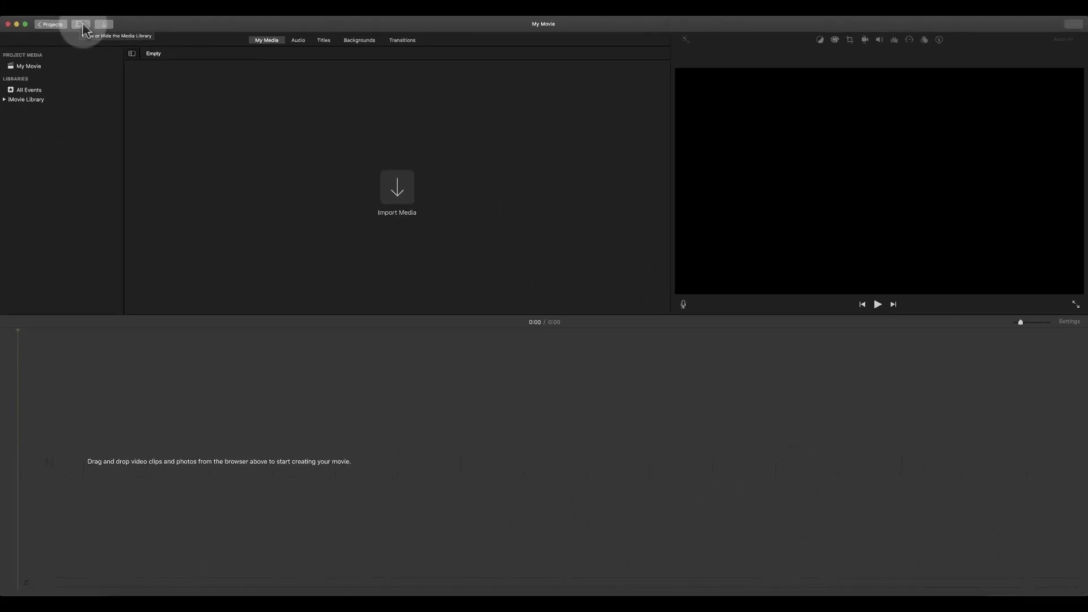
- Hide the media library, show it again, and toggle the libraries list
click(83, 24)
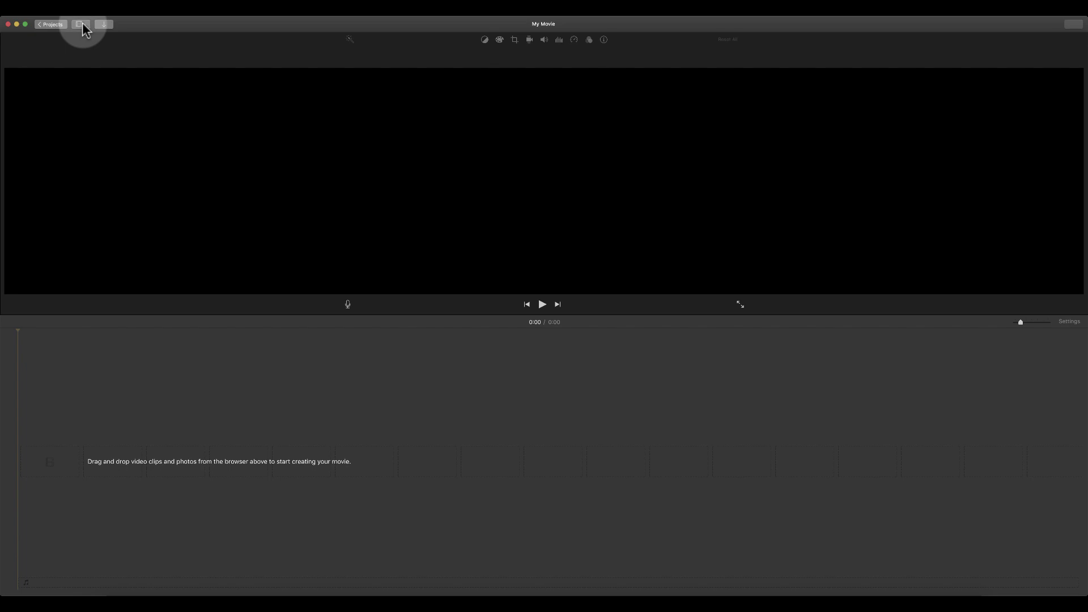
click(83, 24)
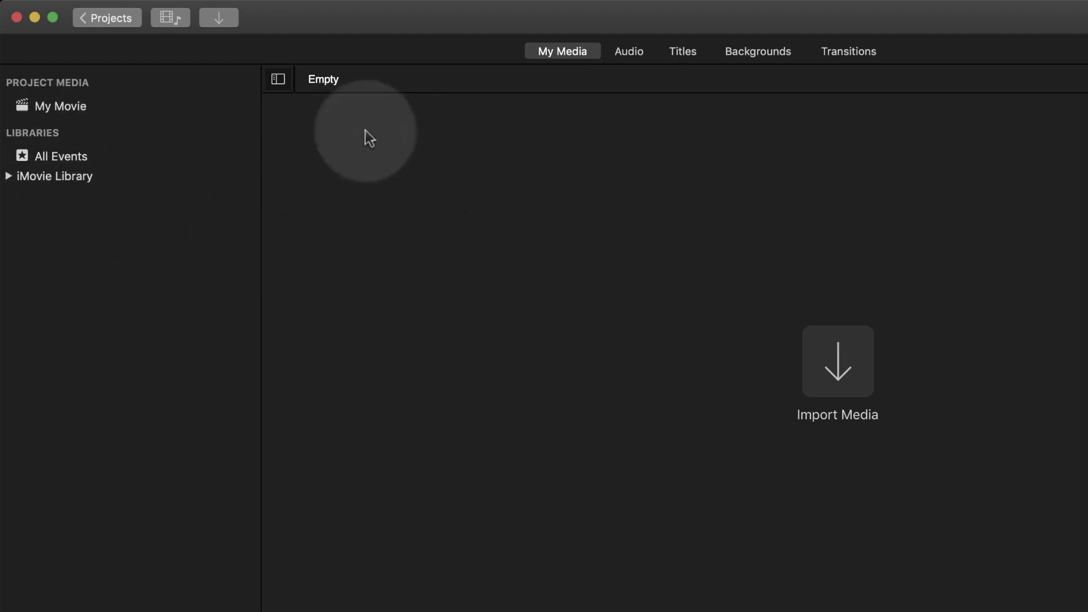
click(278, 80)
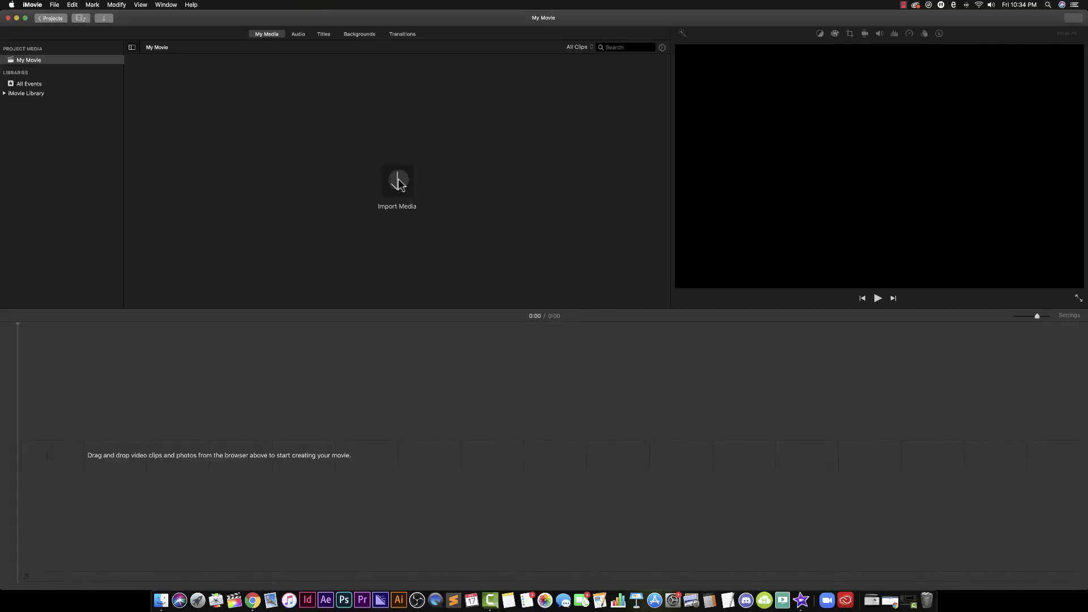
- Start a media import and browse the 8 T Drive to the Footage folder inside the iMovie folder
click(625, 305)
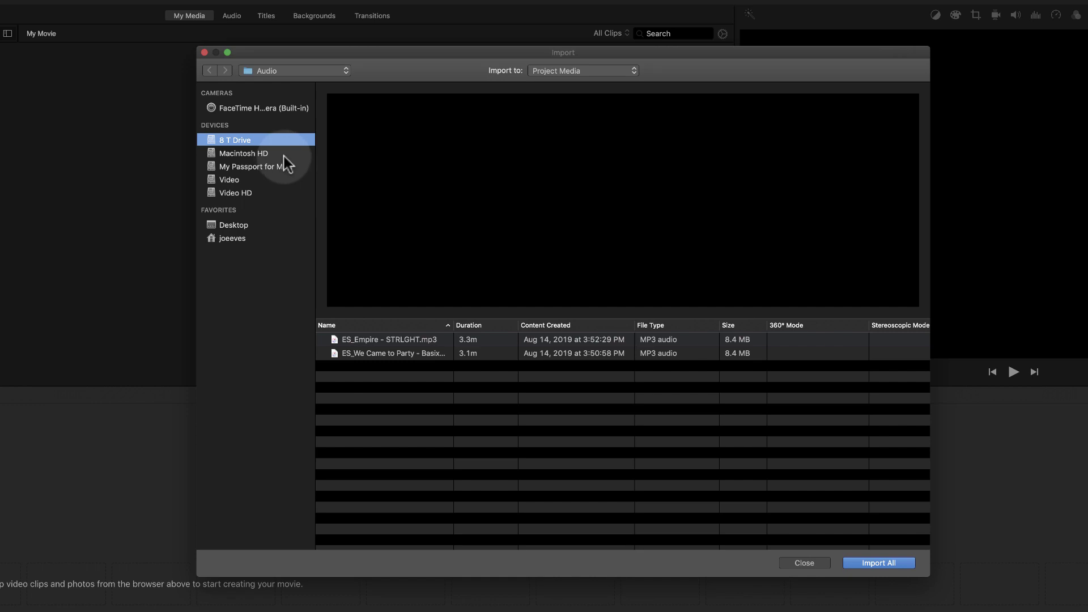
click(233, 225)
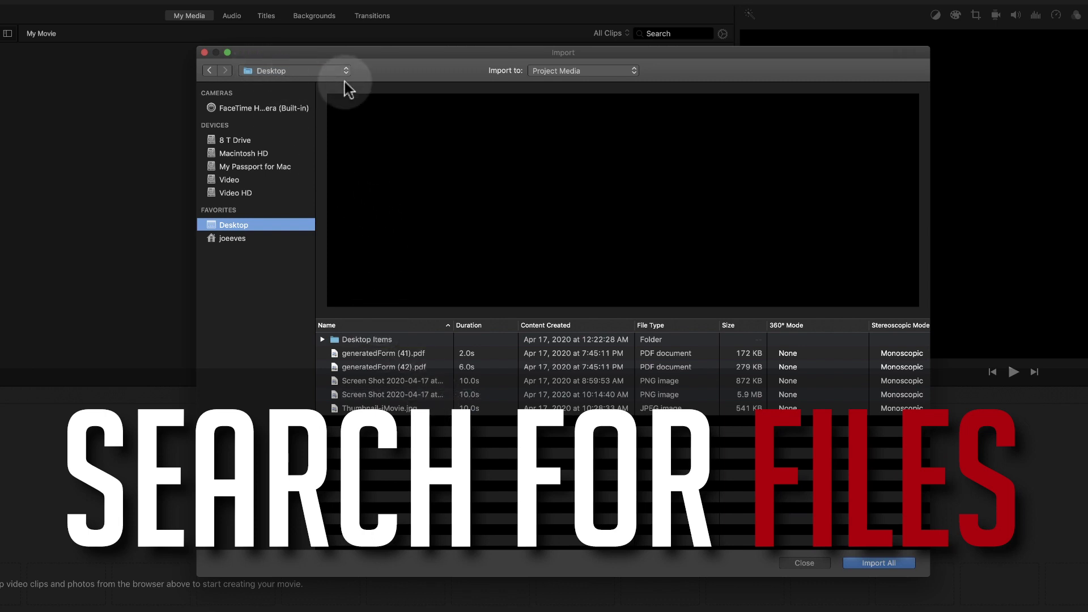
click(249, 142)
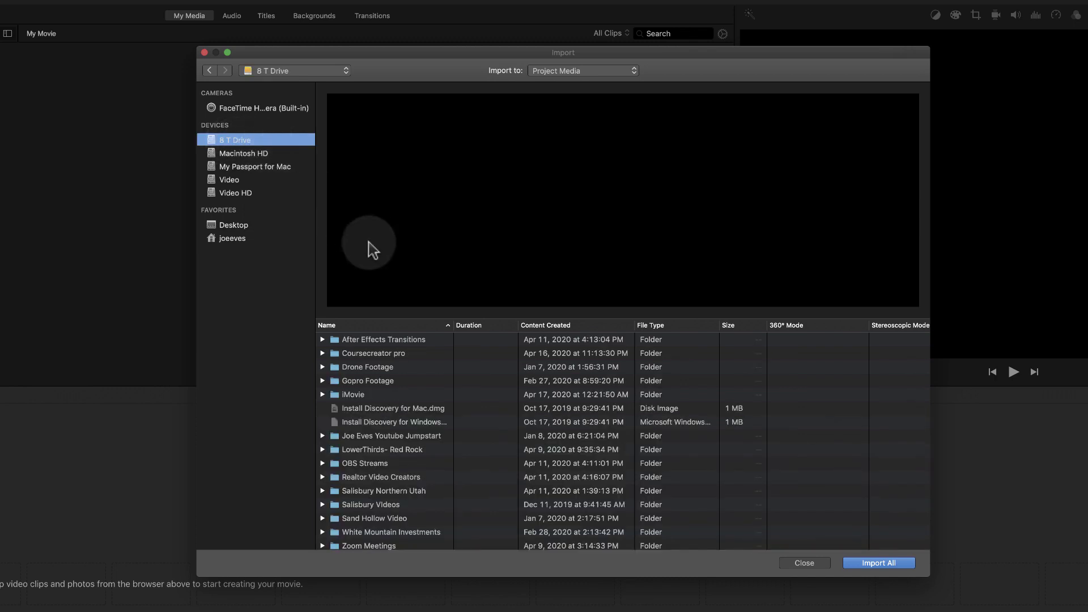
double_click(359, 394)
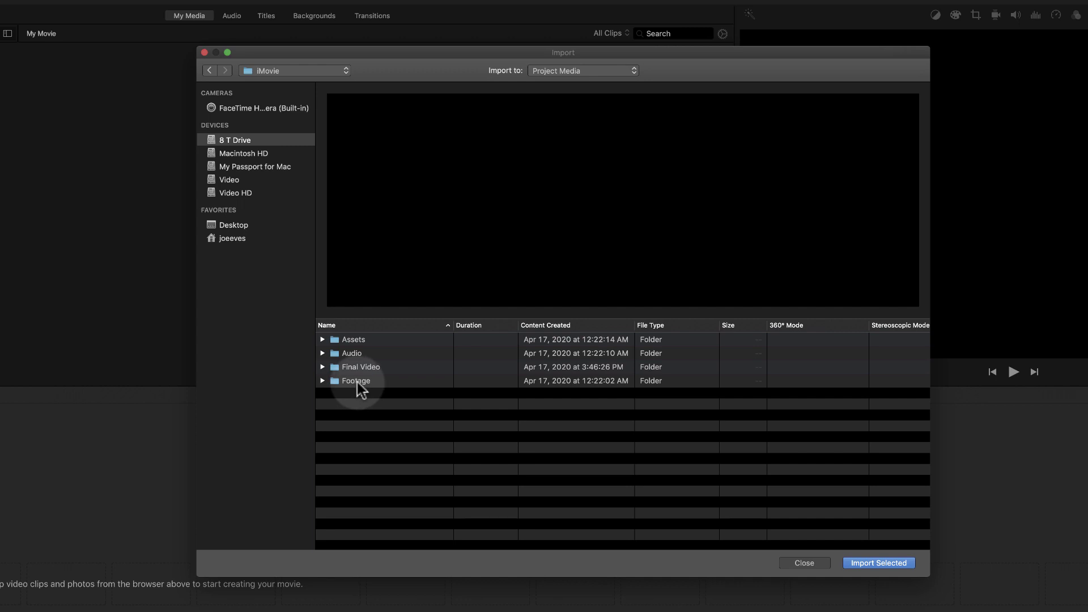
click(357, 382)
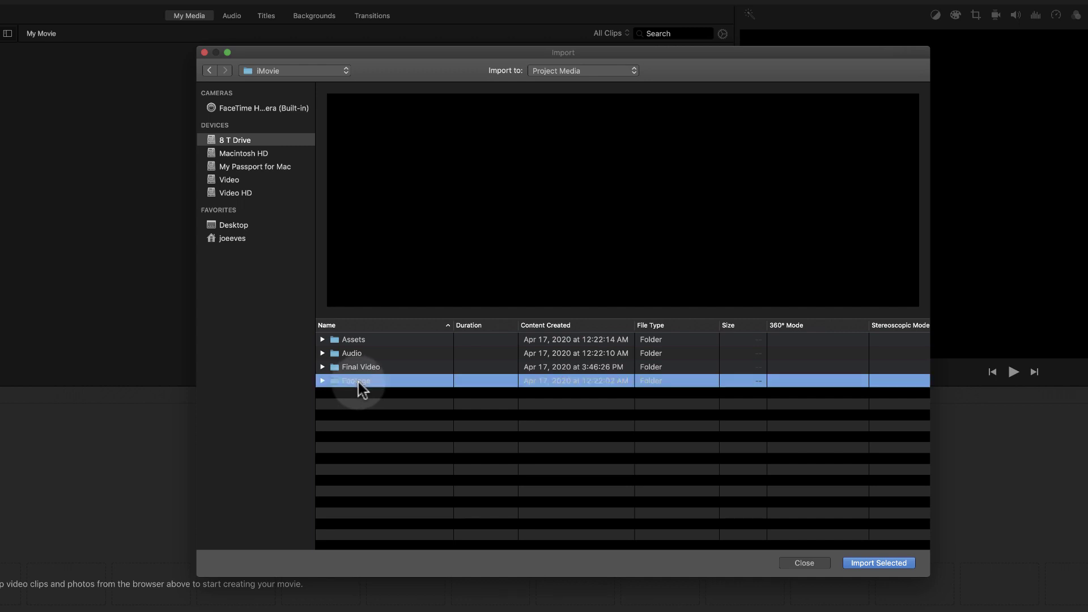
double_click(358, 382)
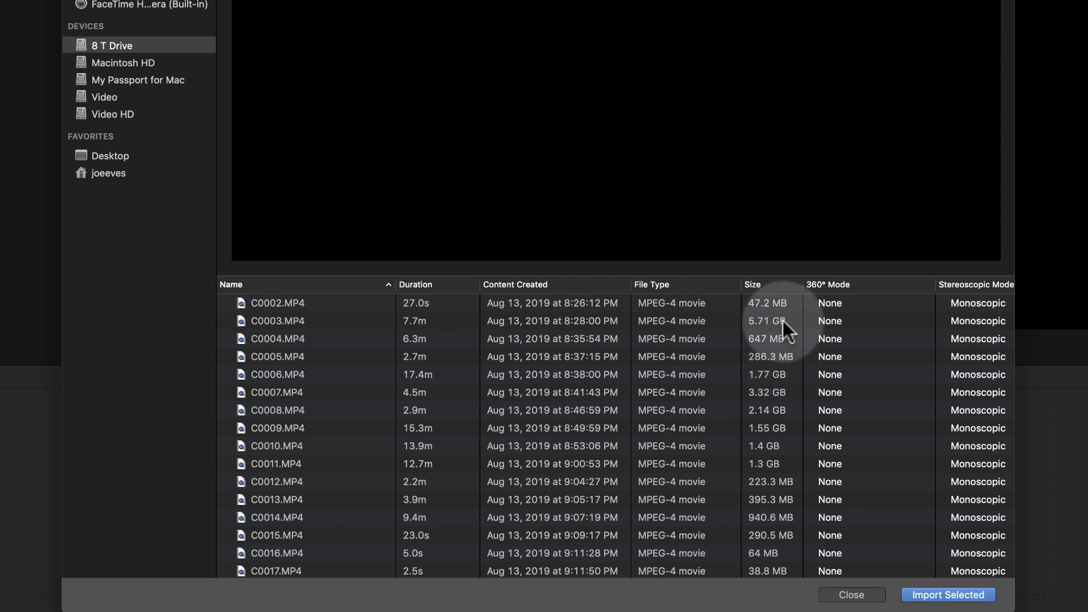
- Preview the first clips in the Footage folder, stepping from C0002.MP4 to C0005.MP4 and back
click(281, 304)
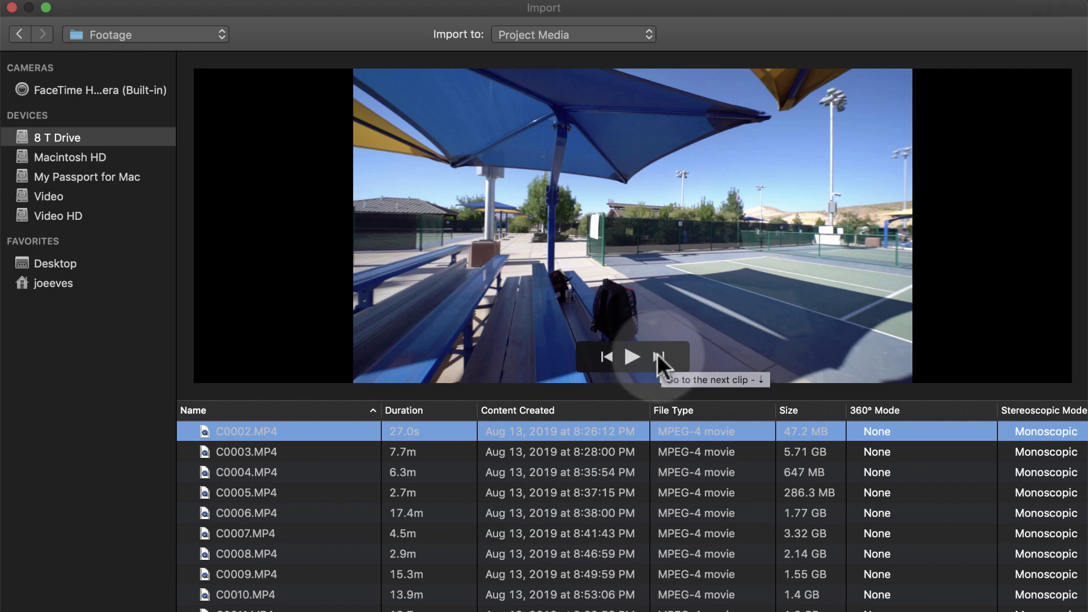
click(659, 356)
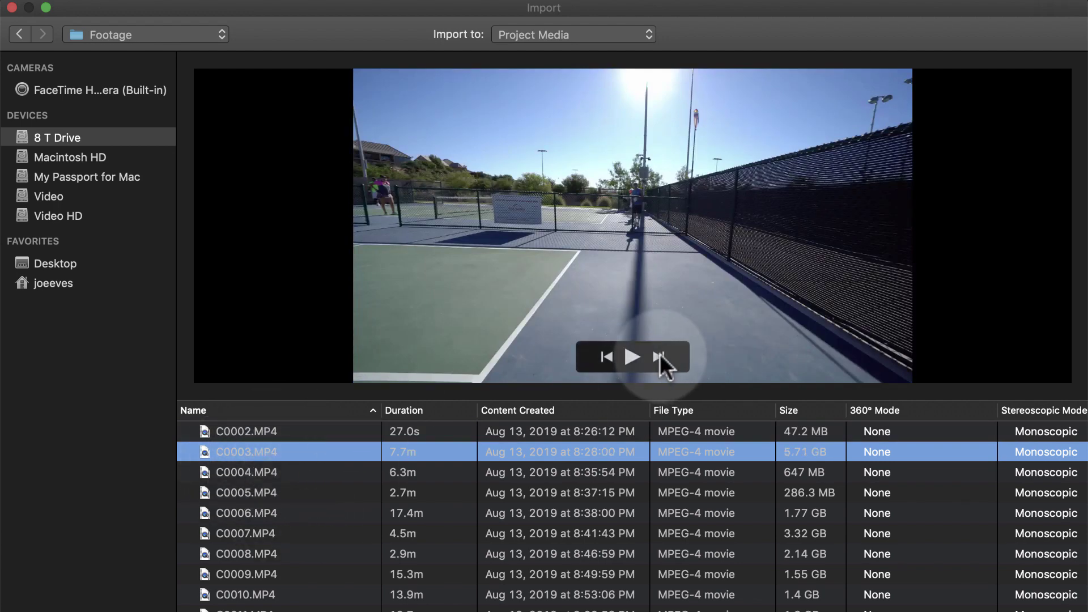
click(659, 356)
click(659, 356)
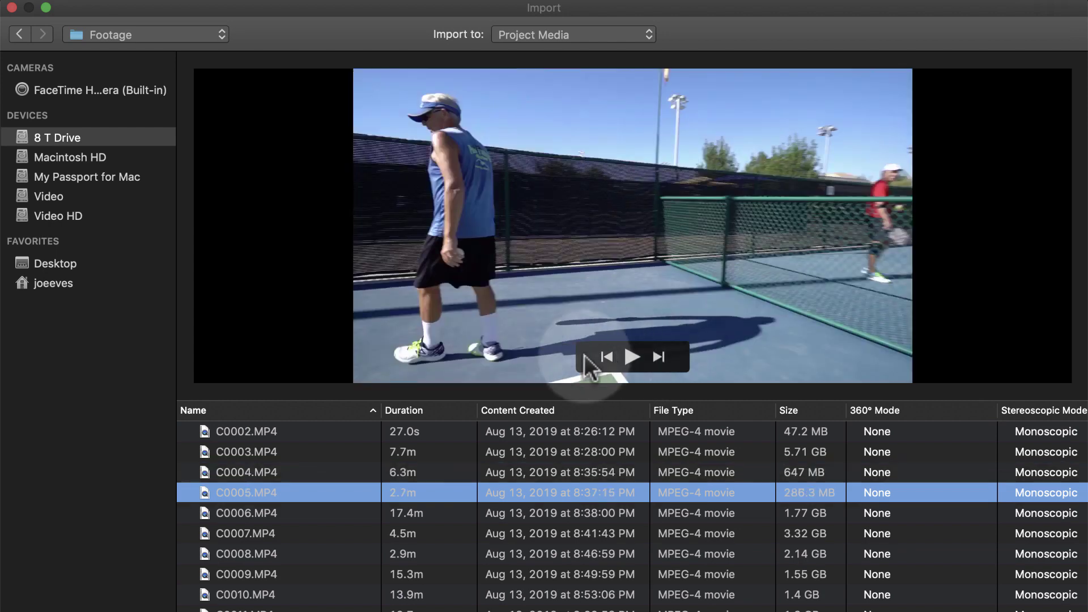
click(601, 356)
click(603, 357)
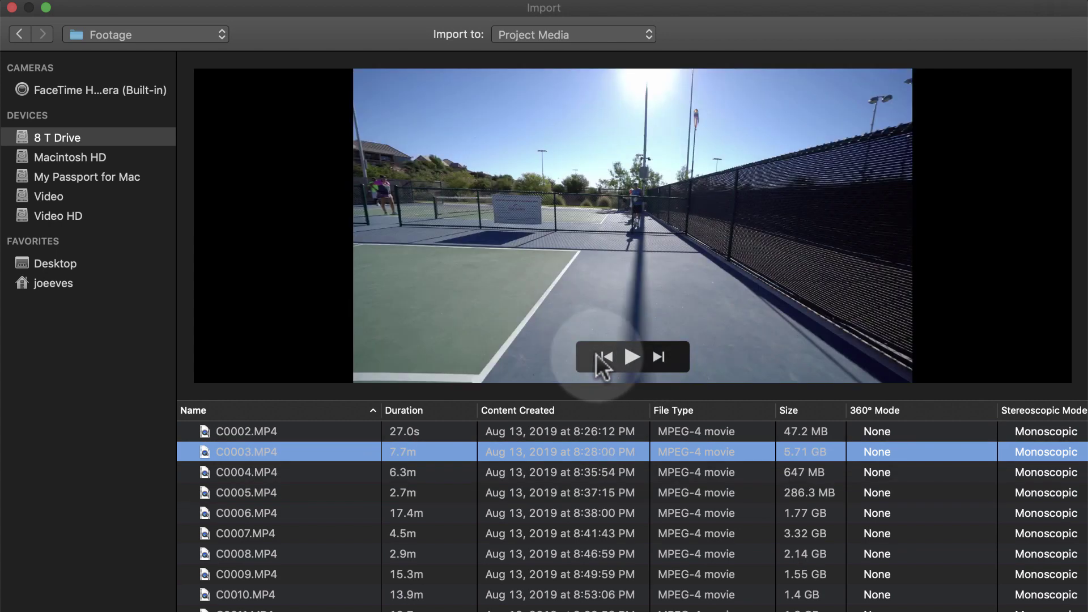
click(602, 357)
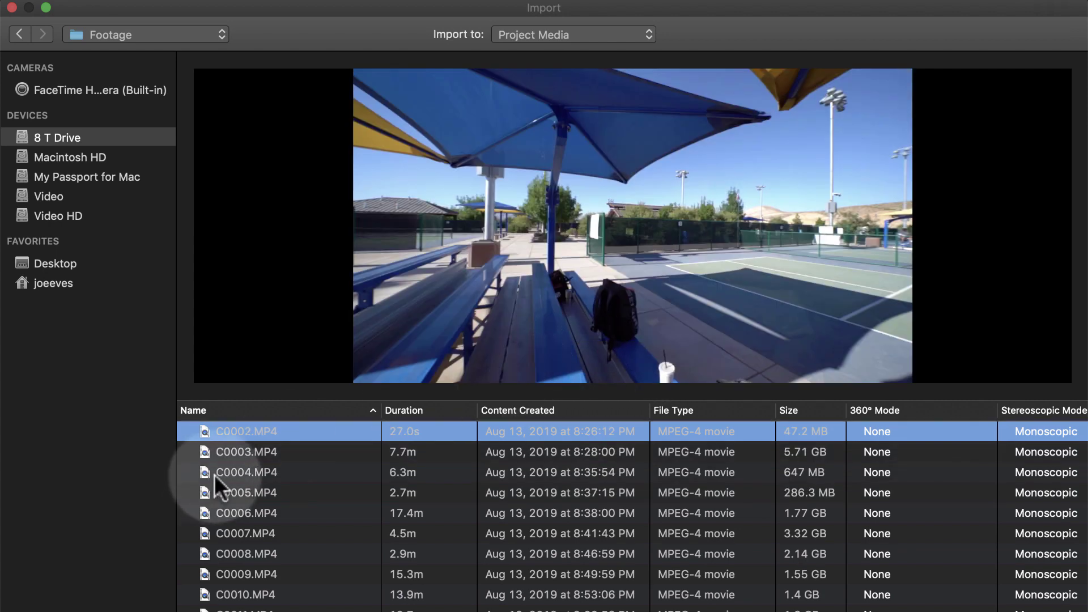
- Select several non-adjacent clips for import, including C0003, C0004, C0007, C0010 and C0014
click(227, 448)
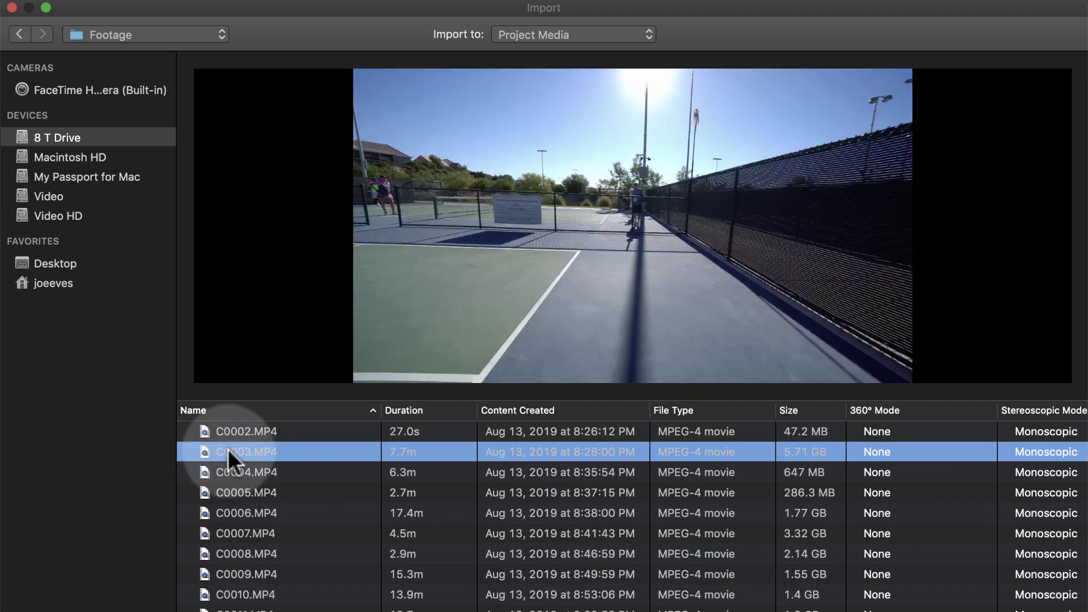
scroll(242, 470, down, 1)
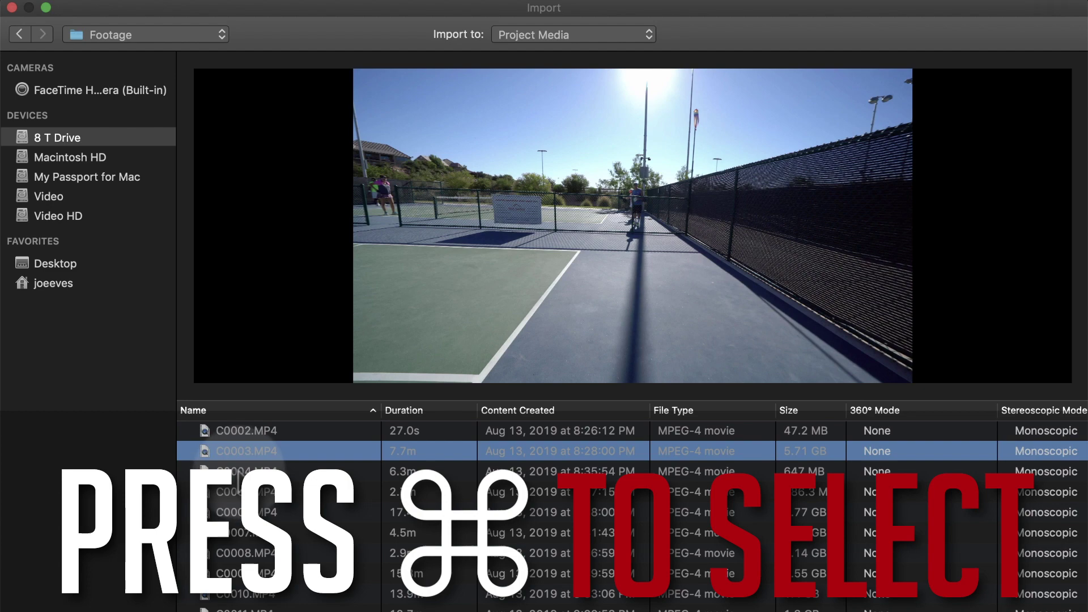
super+click(241, 471)
super+click(242, 533)
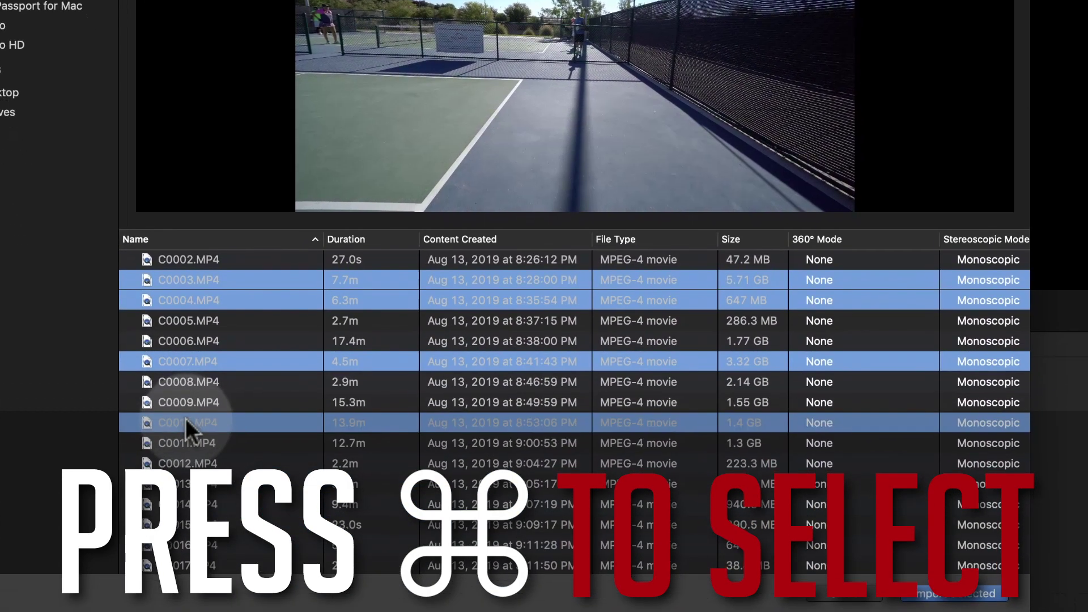
super+click(204, 476)
super+click(195, 559)
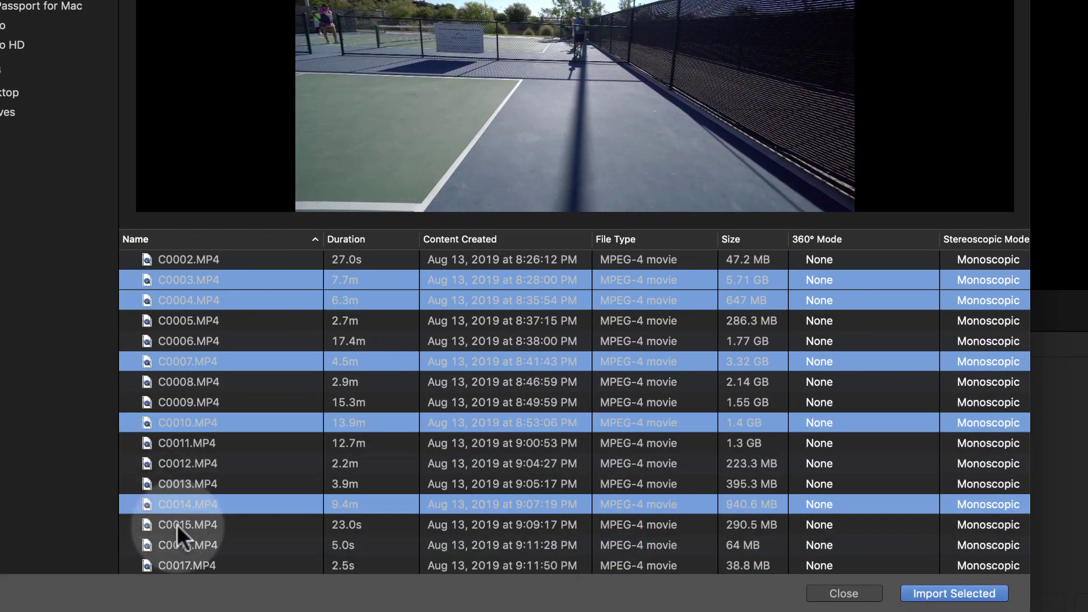
super+click(196, 580)
- Import all clips from C0002.MP4 to C0033.MP4 into the project media and check the import progress
click(206, 259)
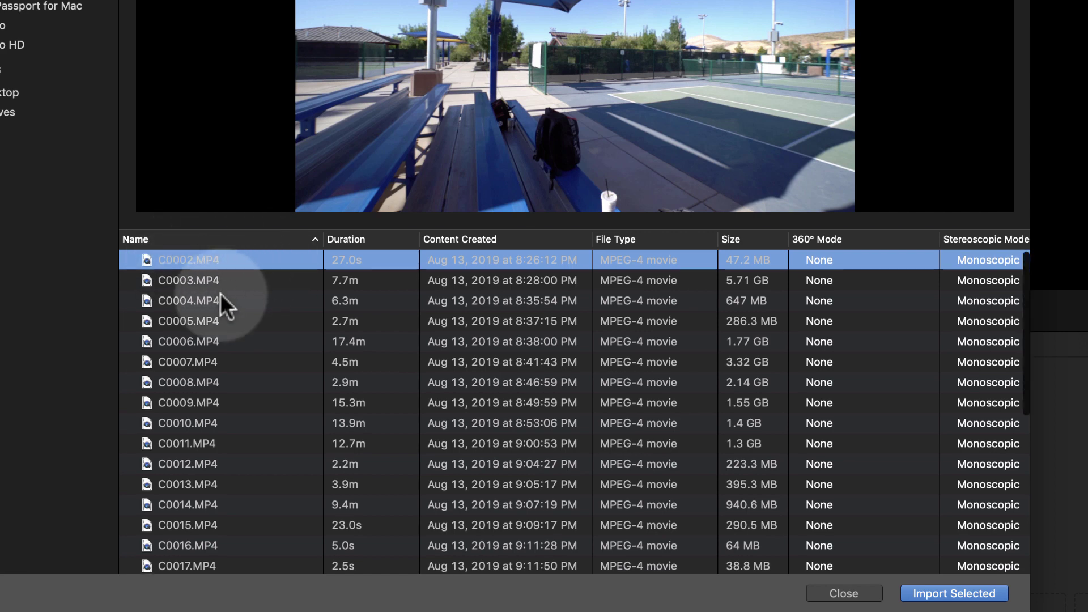
scroll(220, 294, down, 5)
scroll(220, 294, down, 5)
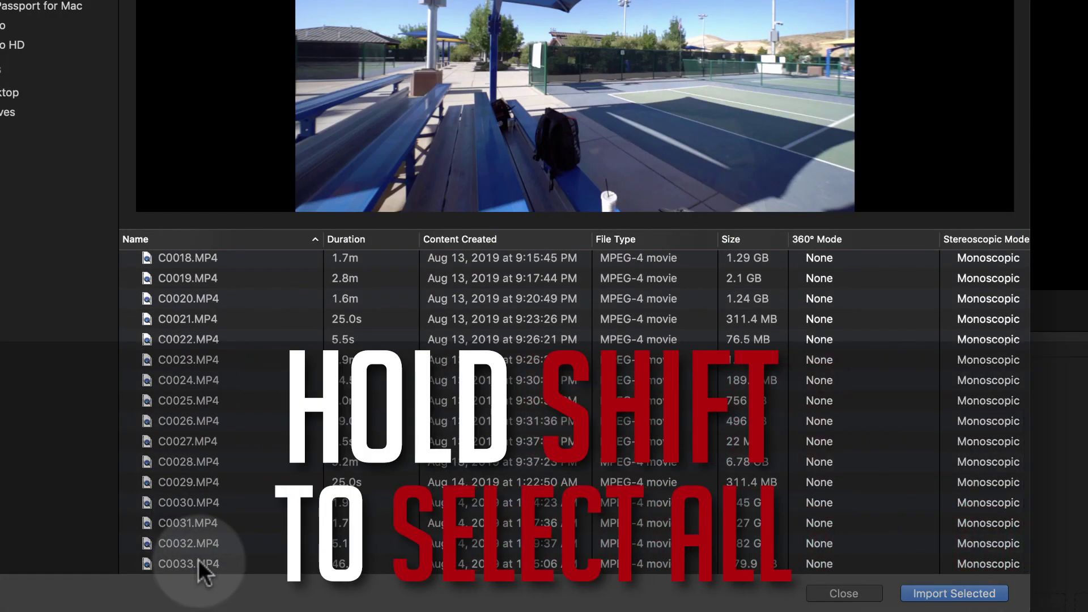
shift+click(198, 561)
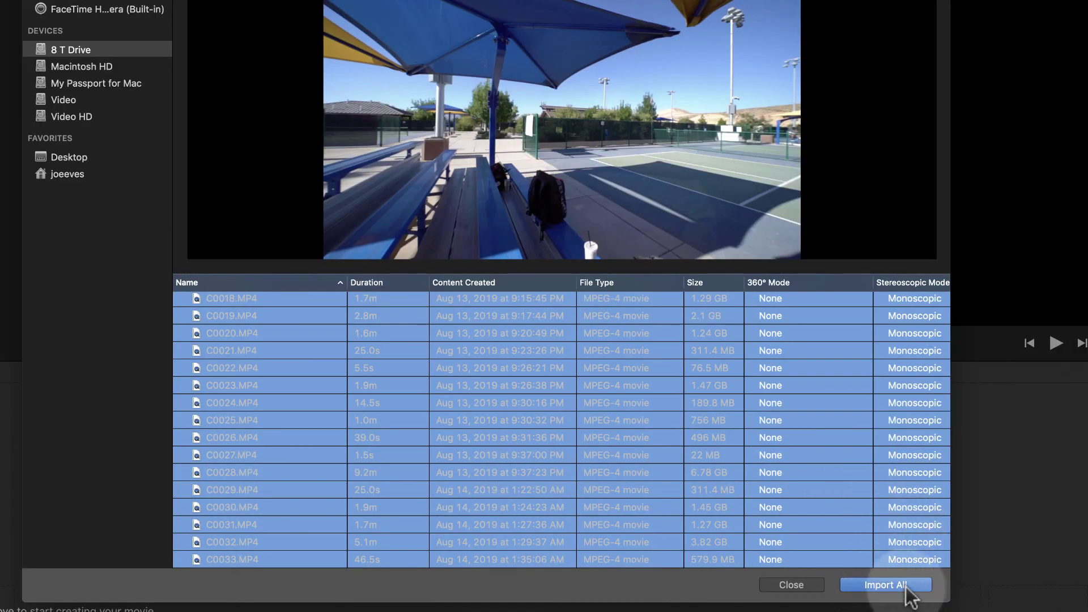
click(886, 585)
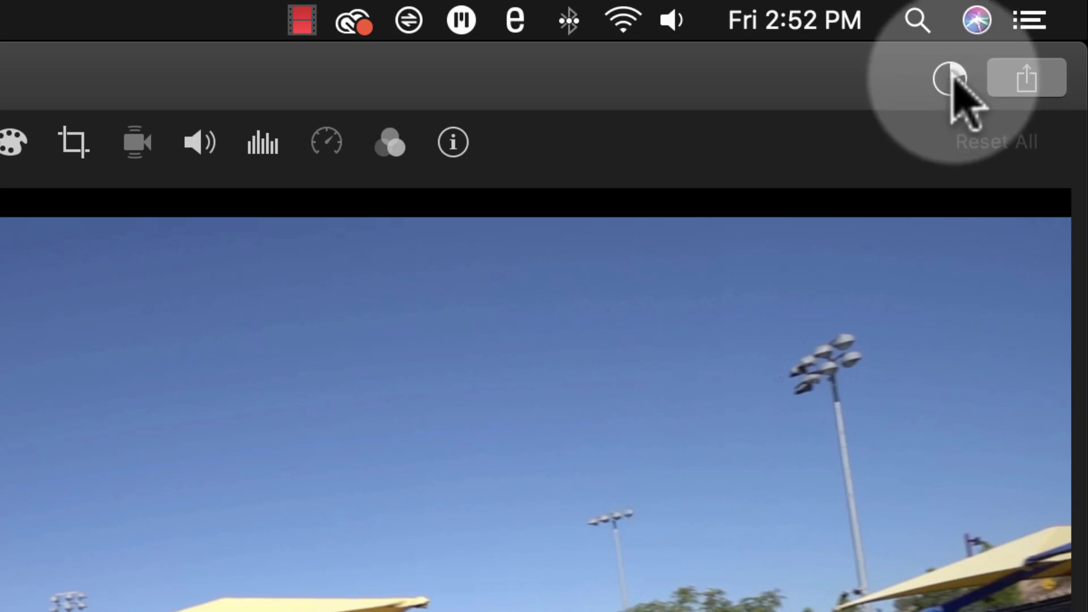
click(949, 76)
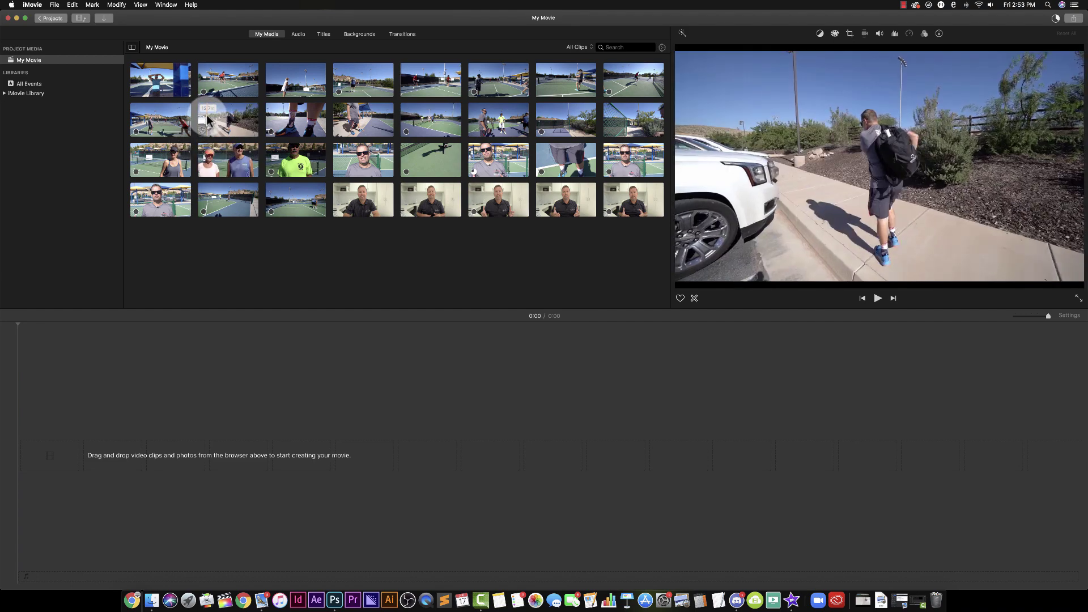
- Narrow the selected range of the second clip (7.7m) from both ends, then extend its start slightly earlier
click(222, 97)
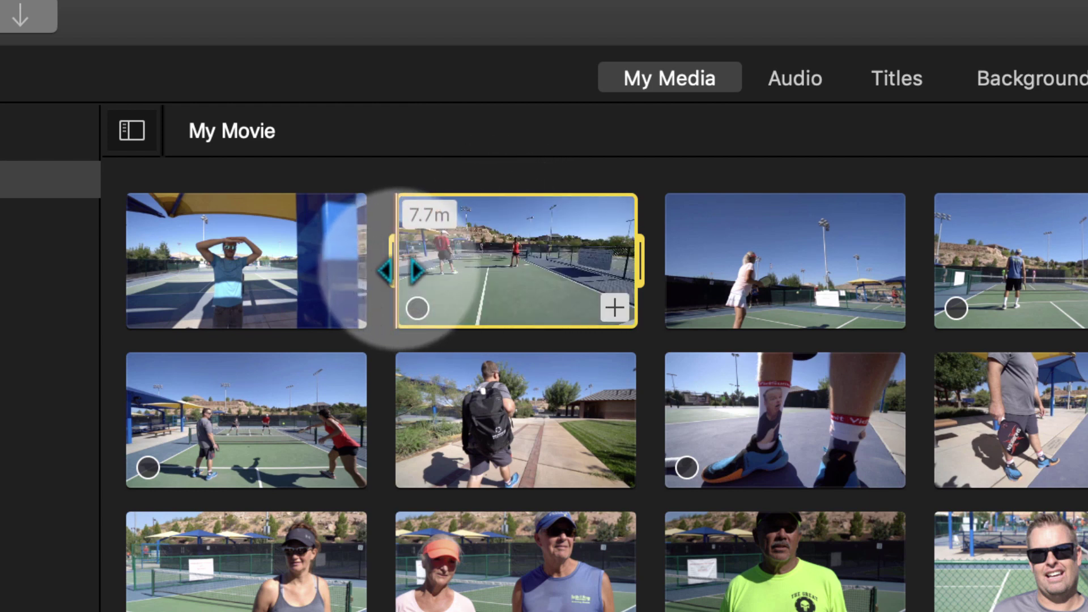
drag(401, 271, 489, 263)
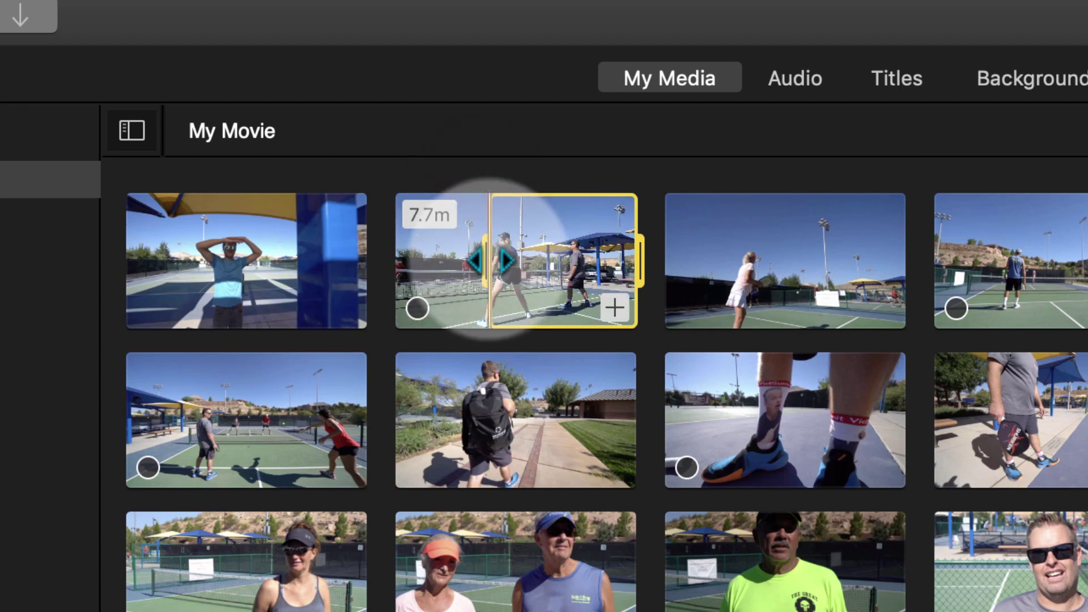
drag(637, 253, 587, 256)
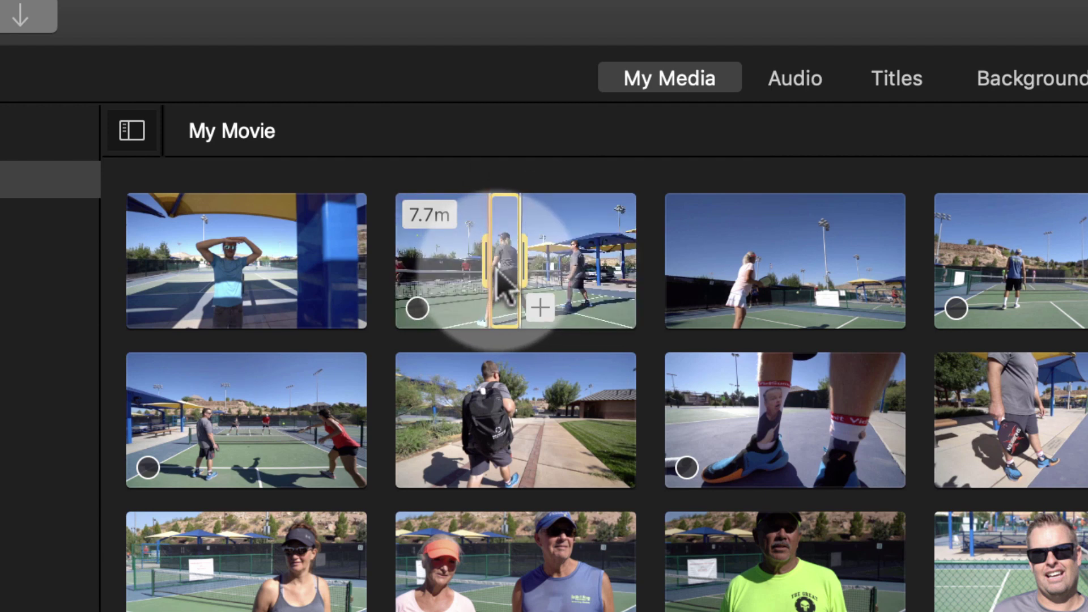
drag(487, 266, 467, 267)
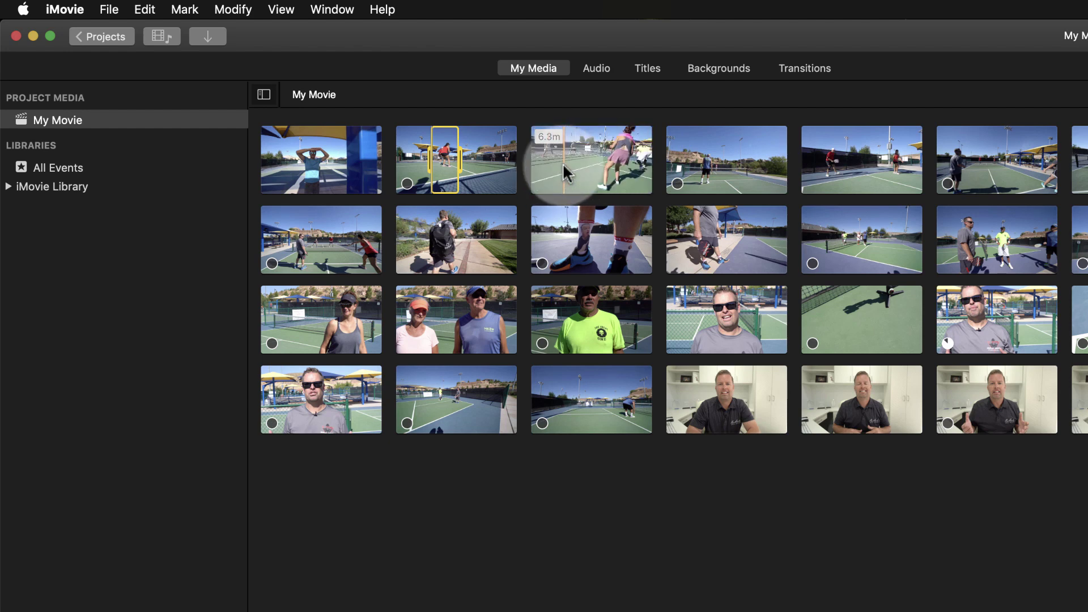
- Mark in and out points on the third clip (6.3m) and place the selected range in the timeline
key(i)
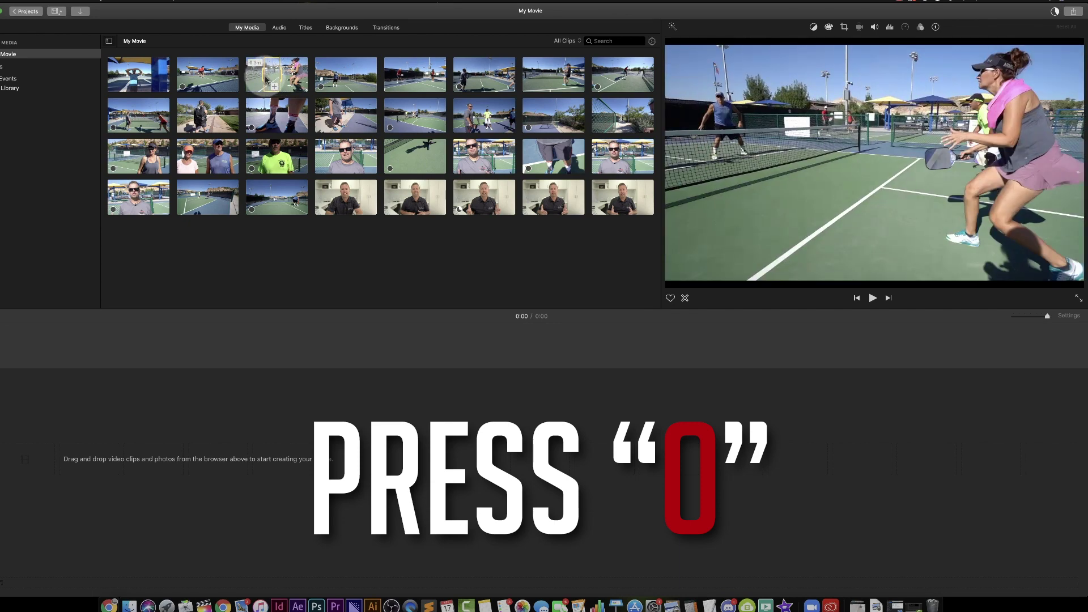
key(o)
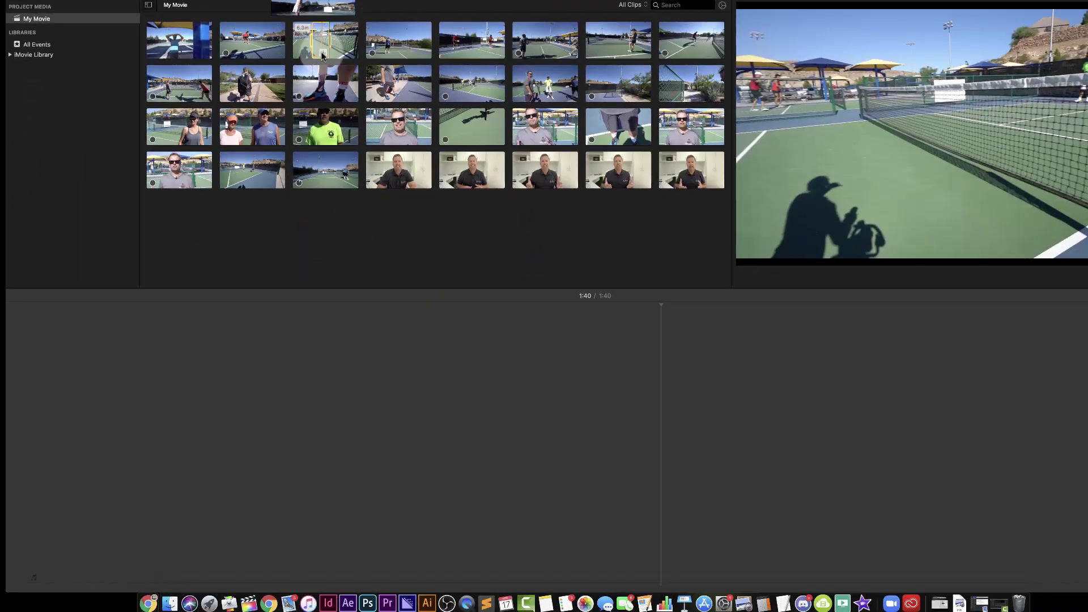
click(561, 311)
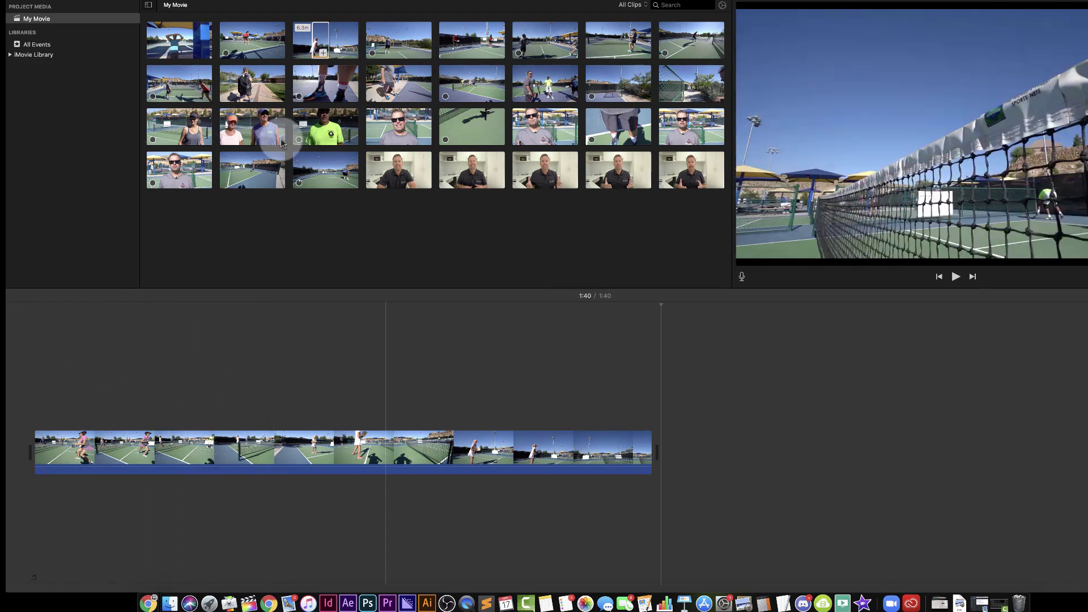
- Delete the clip from the timeline and add a newly marked range of the third clip (6.3m) in its place
click(544, 453)
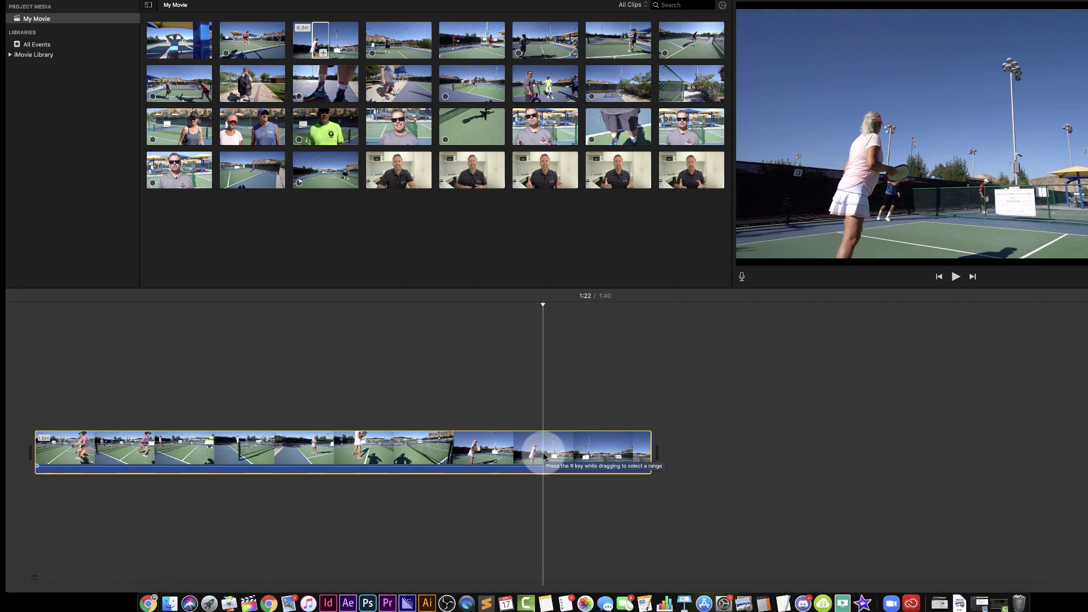
key(Delete)
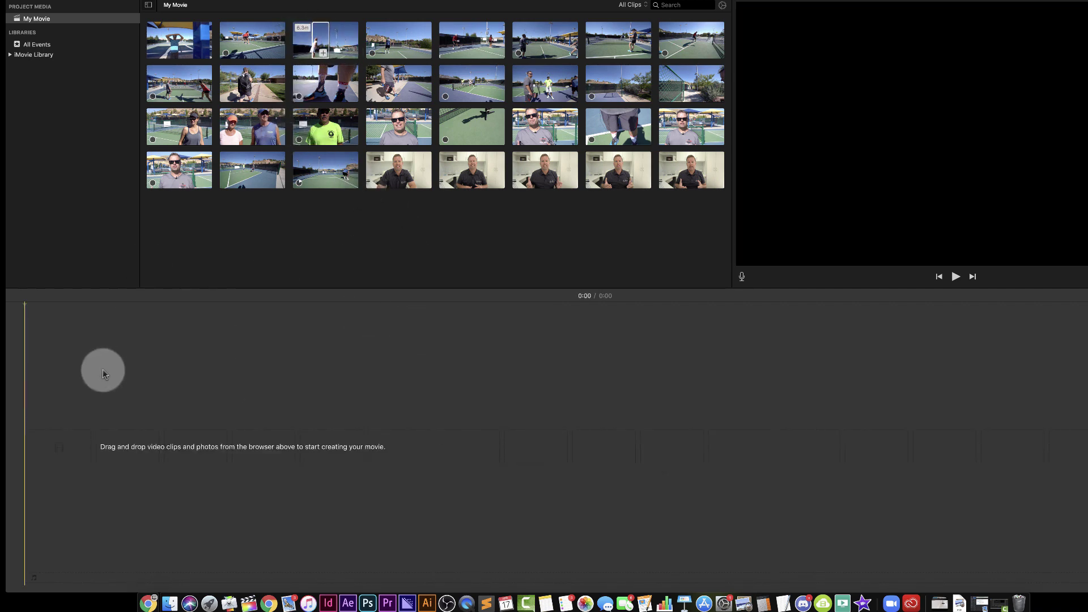
click(332, 45)
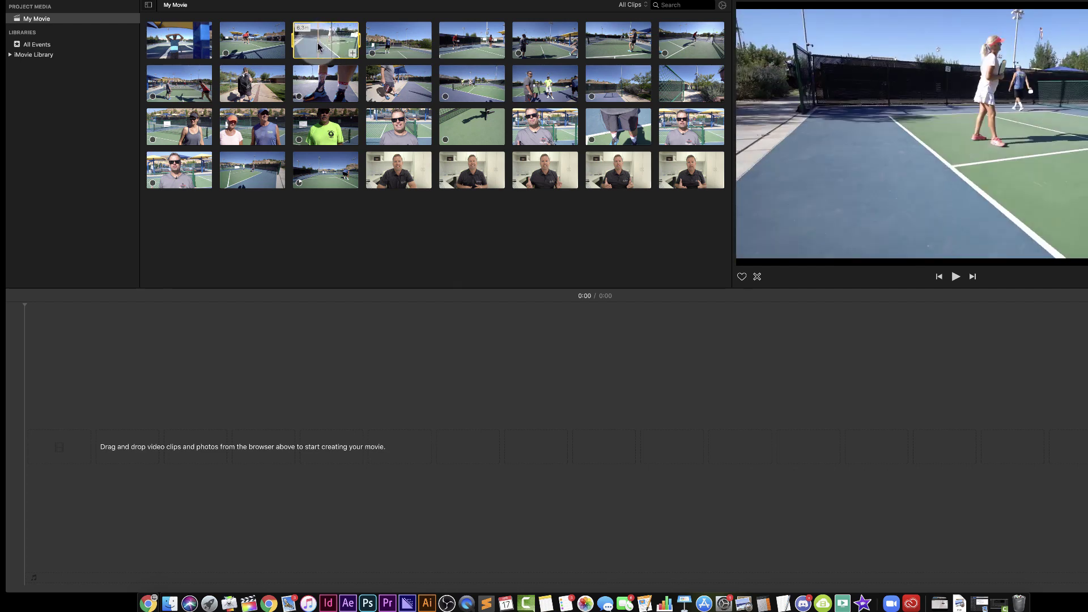
key(i)
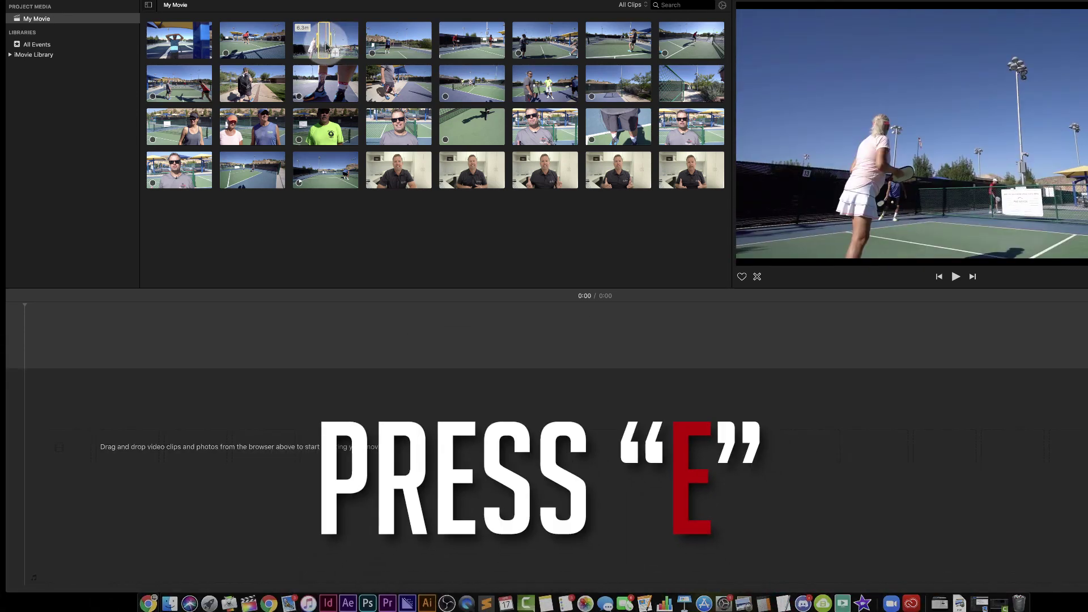
key(e)
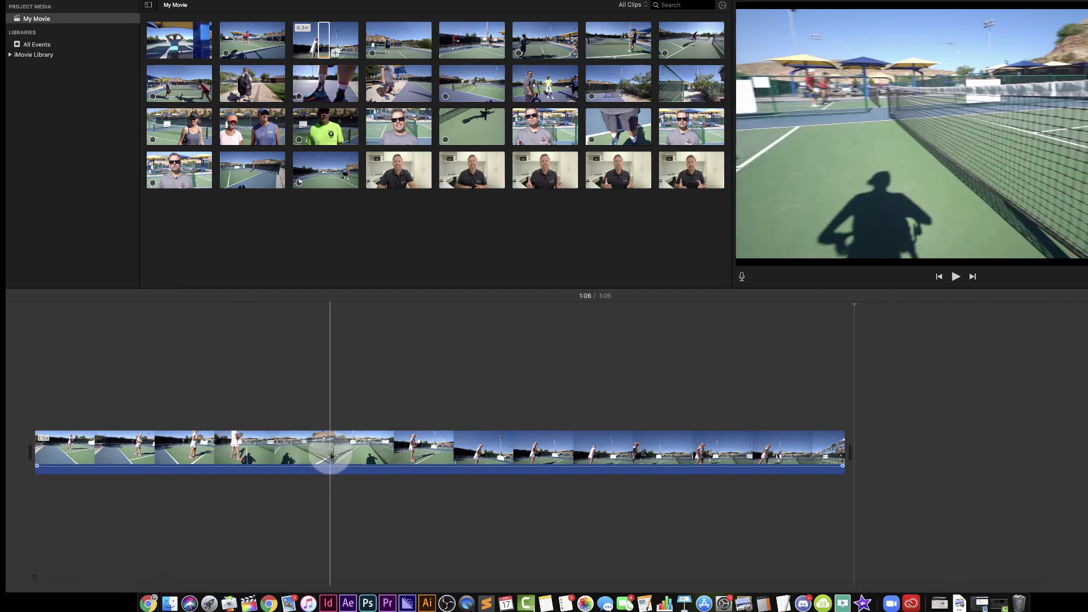
- Clear the timeline and place the marked range of the third clip there again directly from the media browser
click(461, 454)
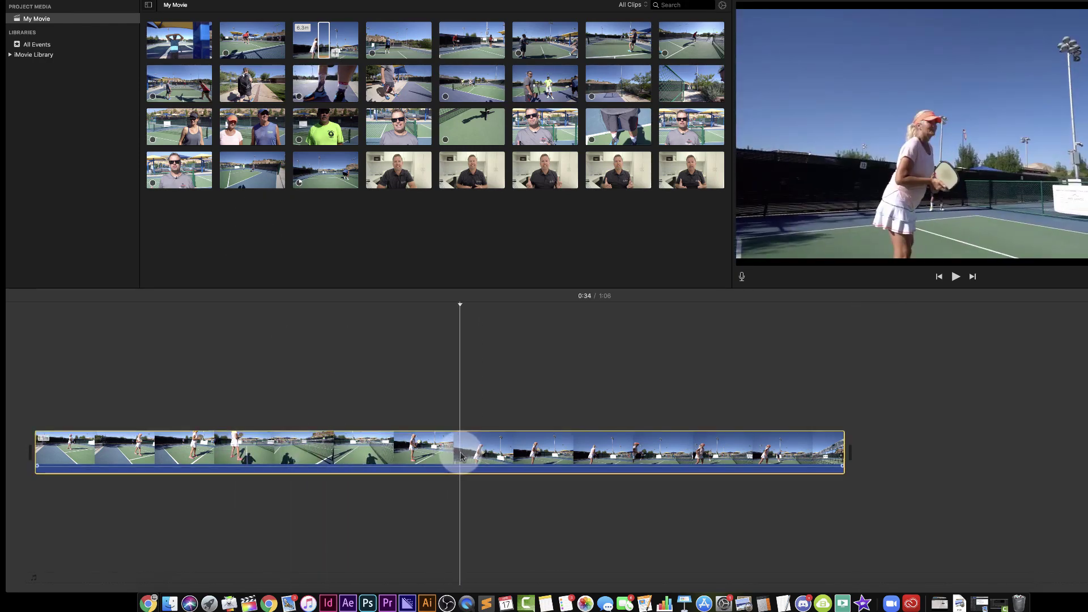
key(Delete)
click(321, 81)
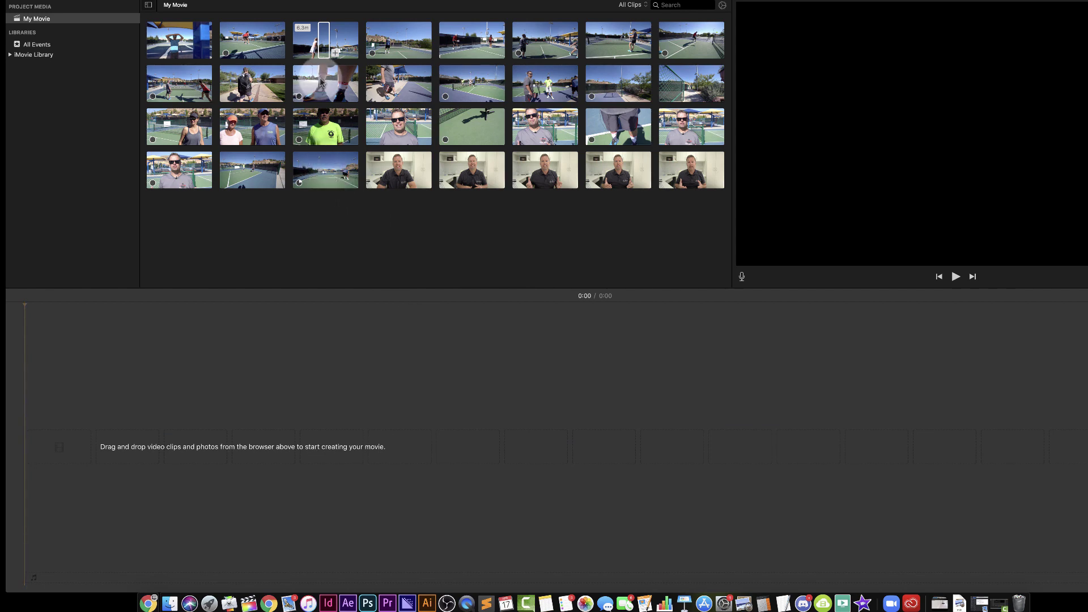
drag(325, 50, 105, 419)
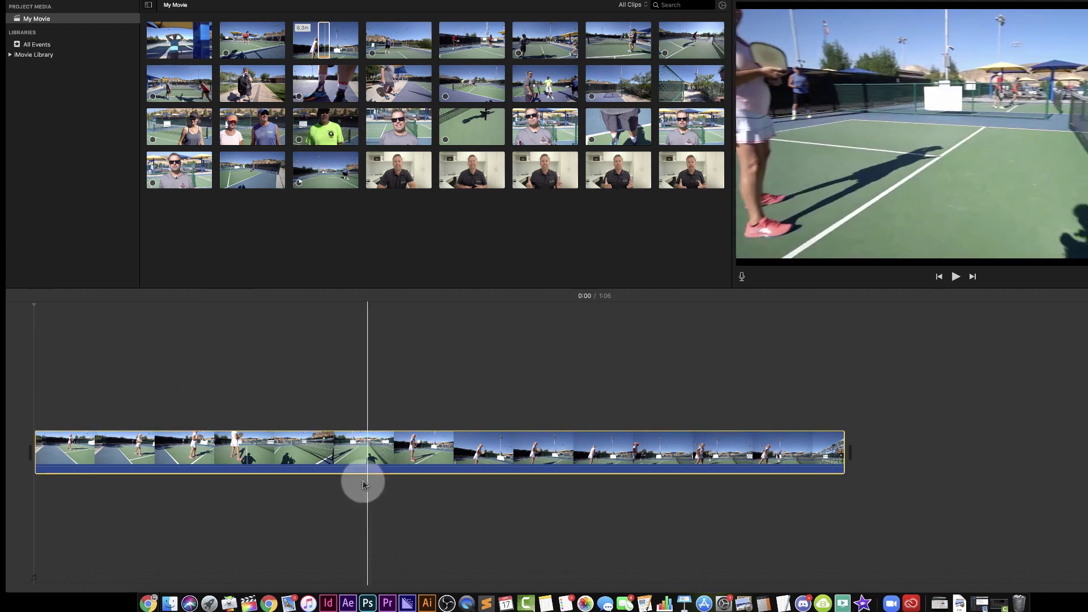
- Remove the third clip's footage from the timeline and append a marked range of the second clip (7.7m) instead
key(Delete)
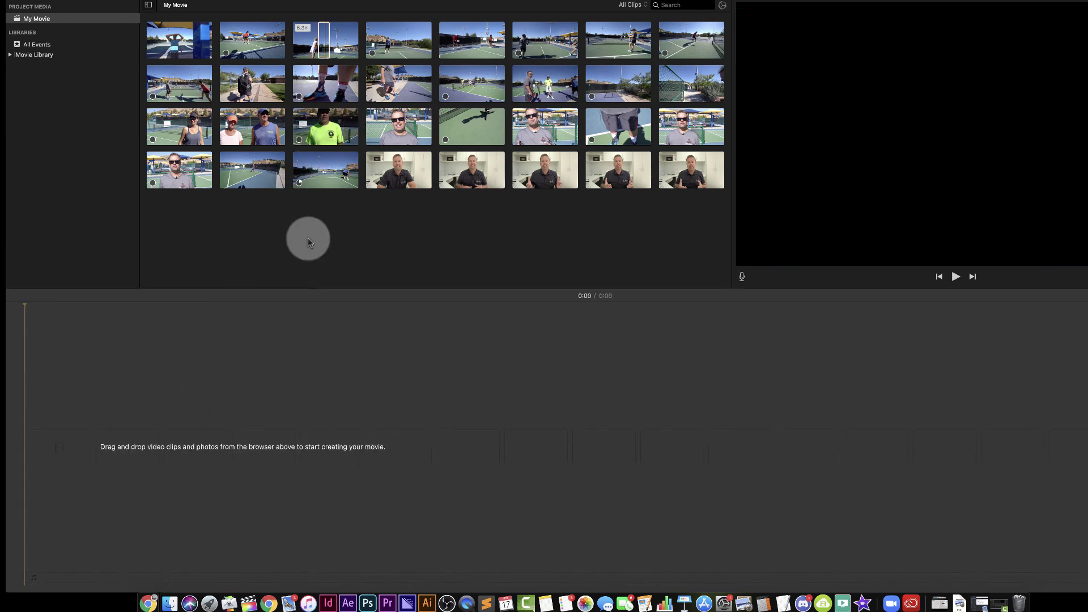
click(241, 37)
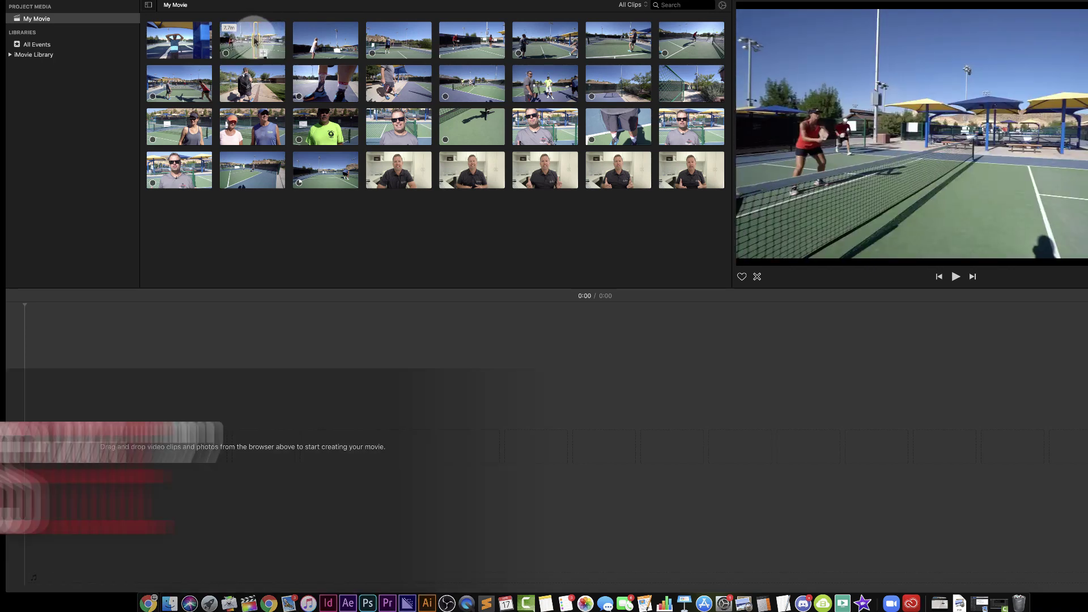
key(e)
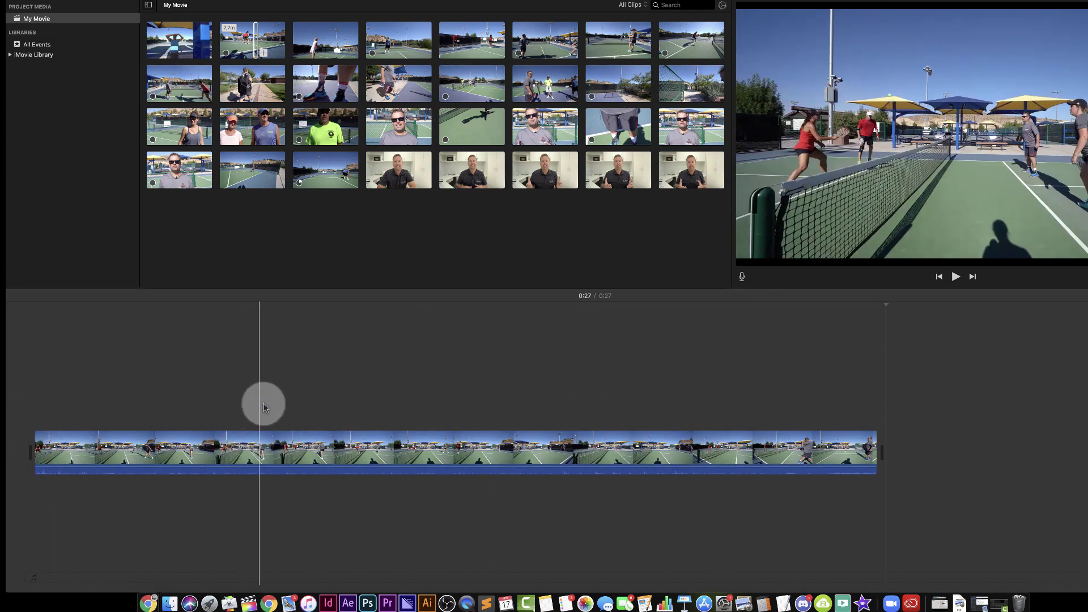
key(e)
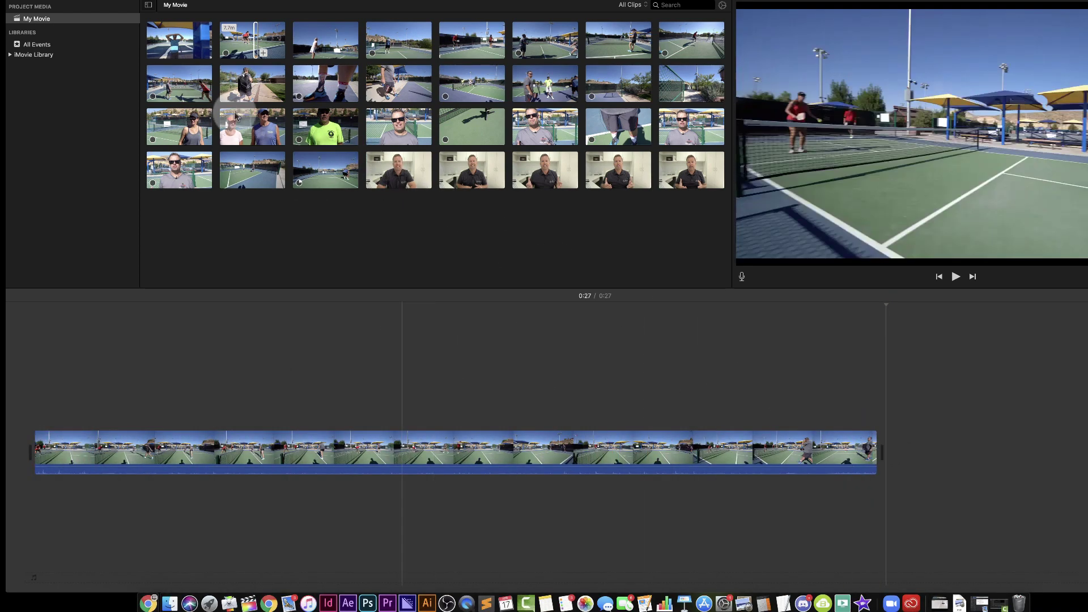
- Play through the seventh clip (2.9m), mark the start and end of a rally, and append that range to the timeline
click(469, 41)
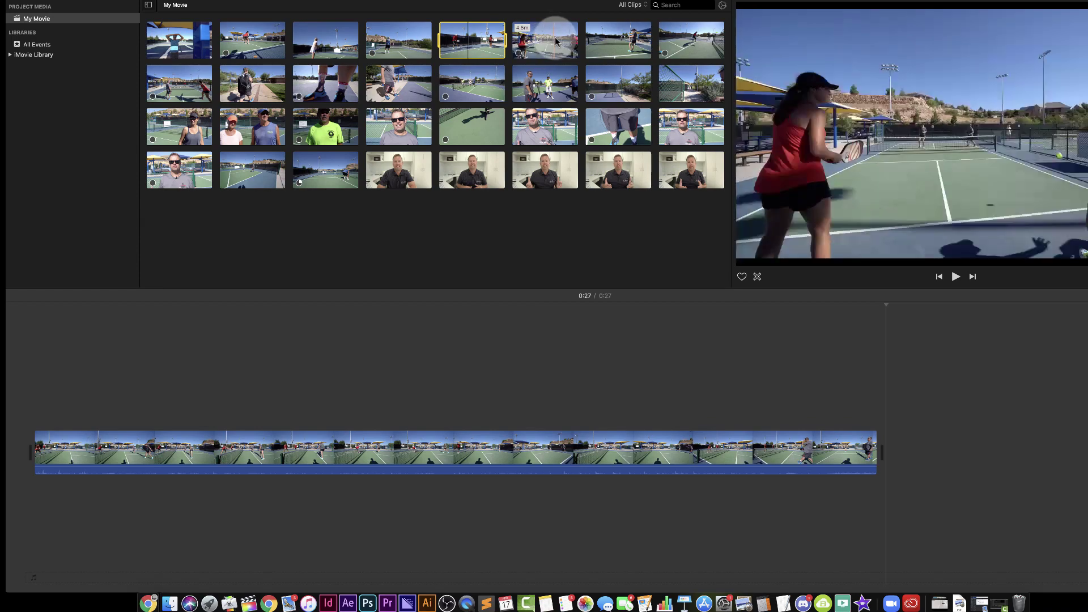
click(590, 41)
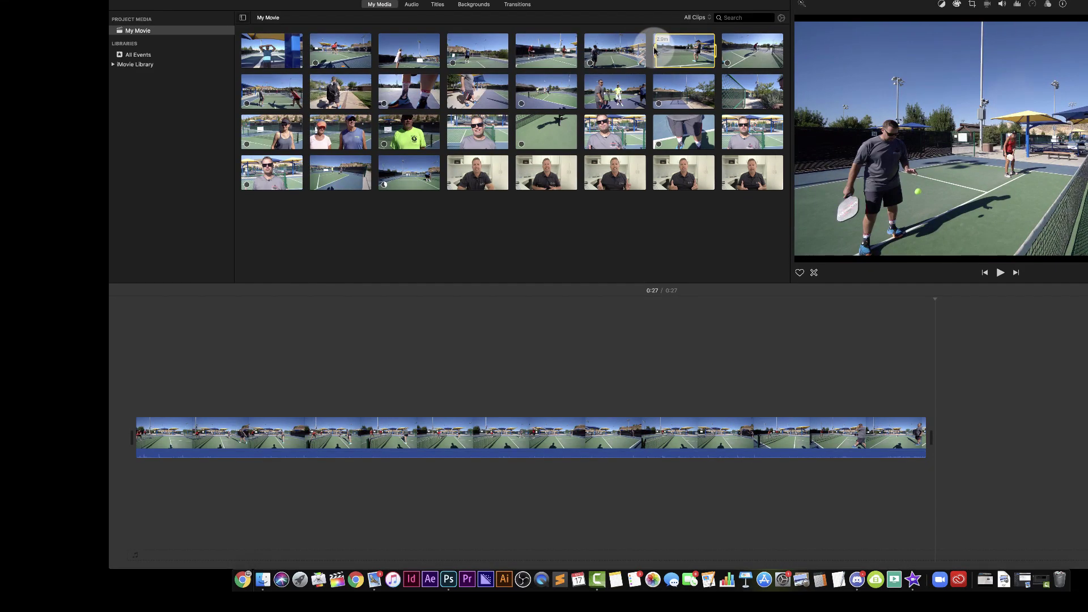
key(space)
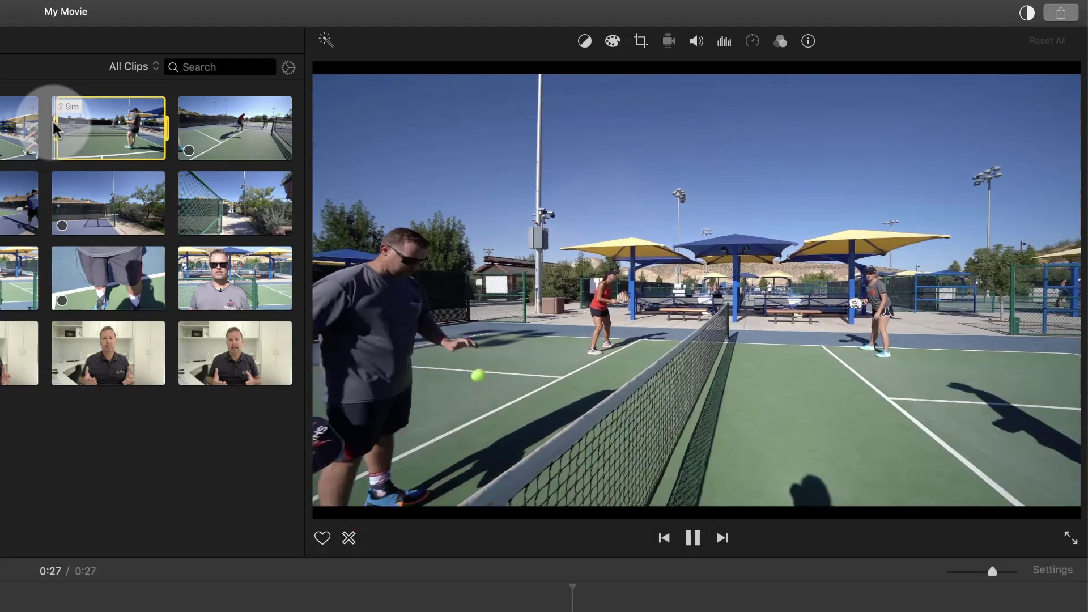
key(space)
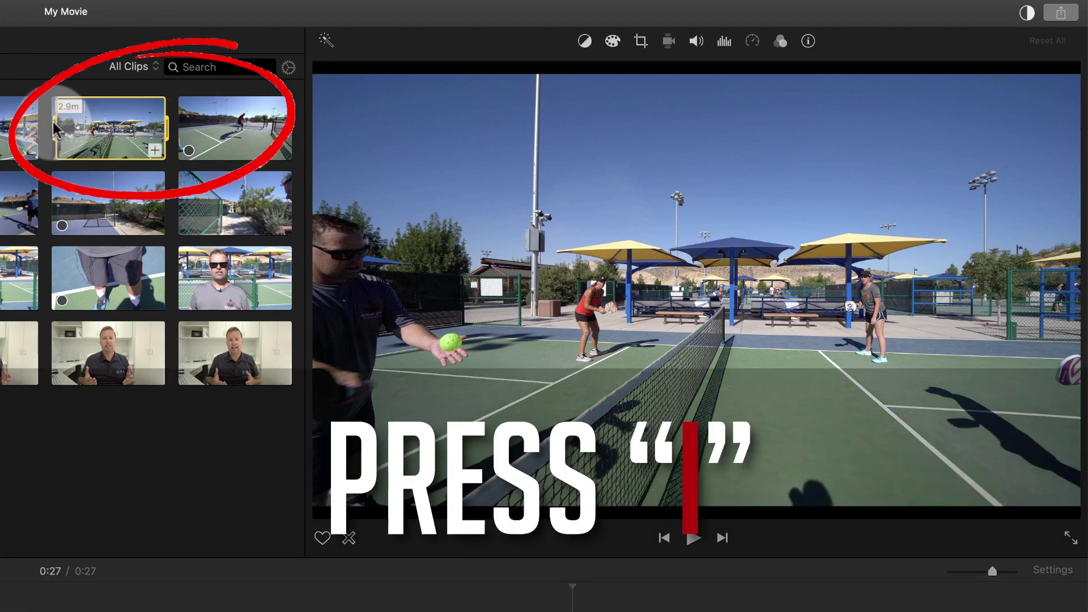
key(space)
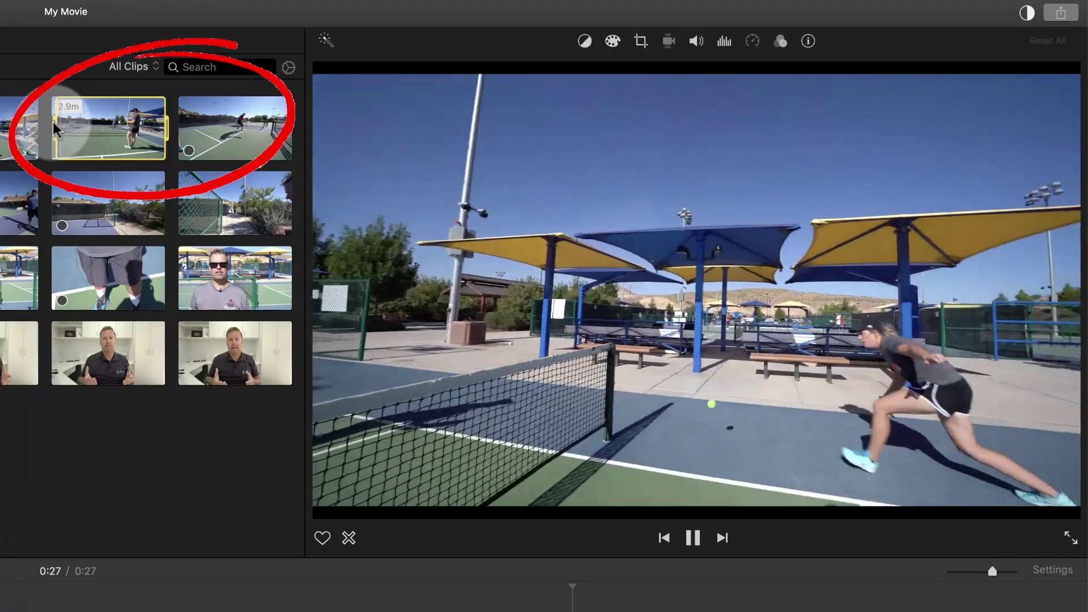
key(space)
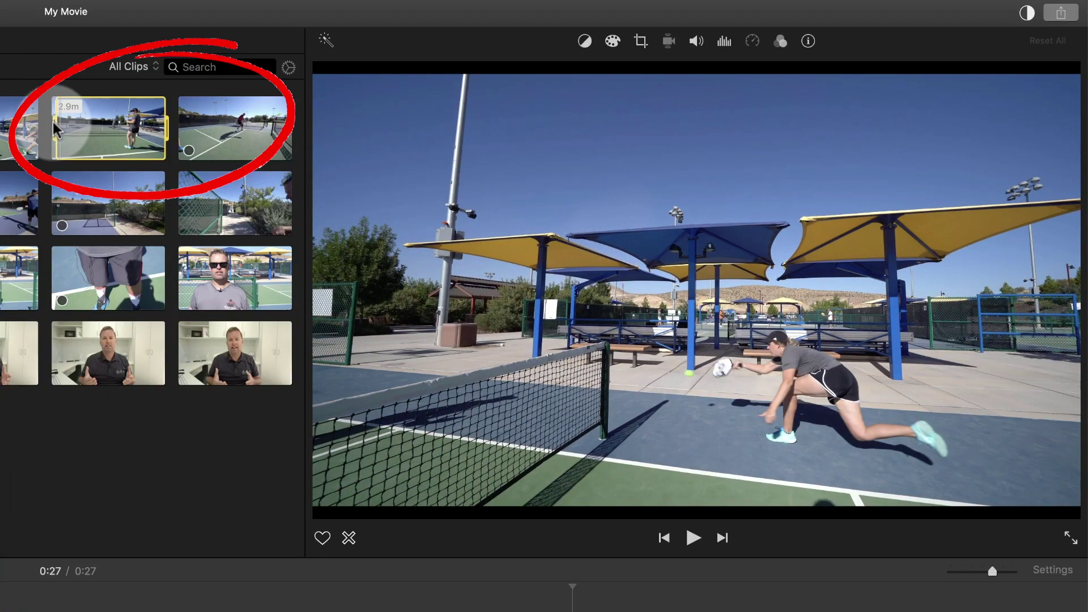
key(space)
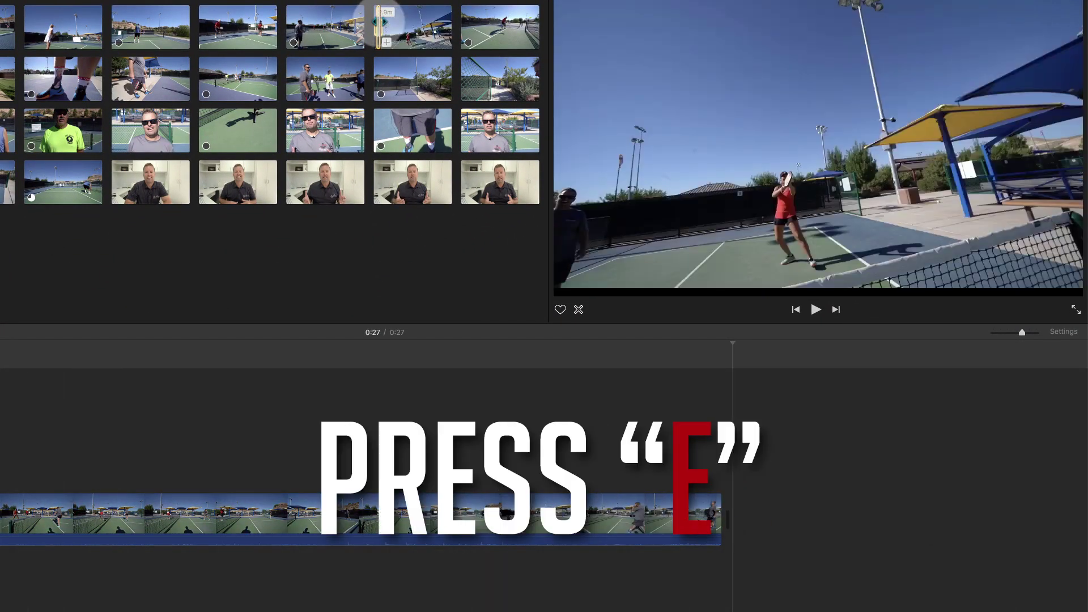
key(e)
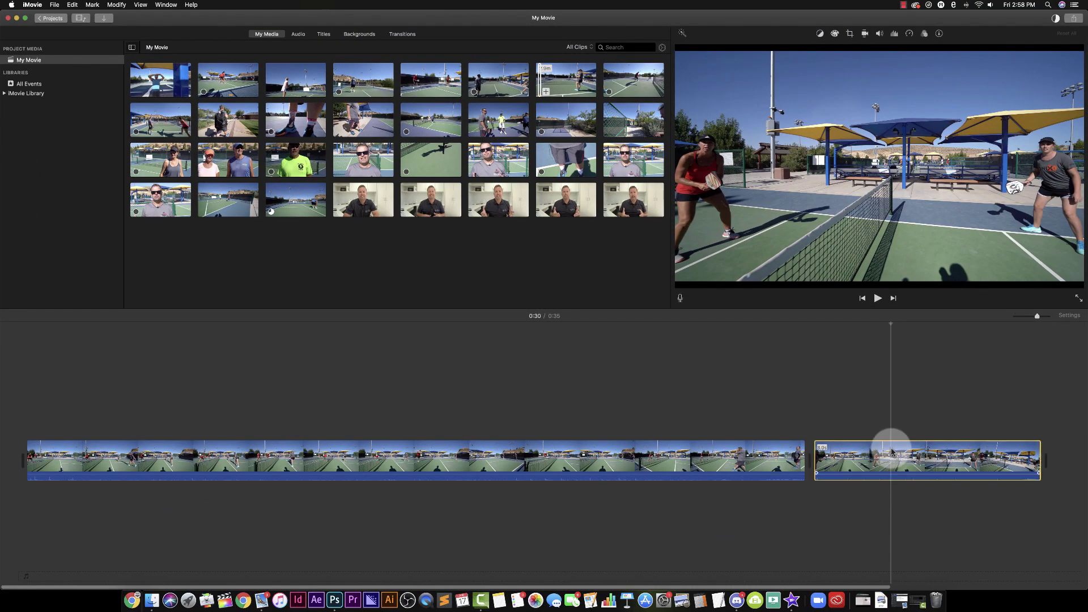
- Move the newly appended 8.0s clip to the beginning of the timeline, ahead of the longer rally clip
drag(891, 451, 137, 422)
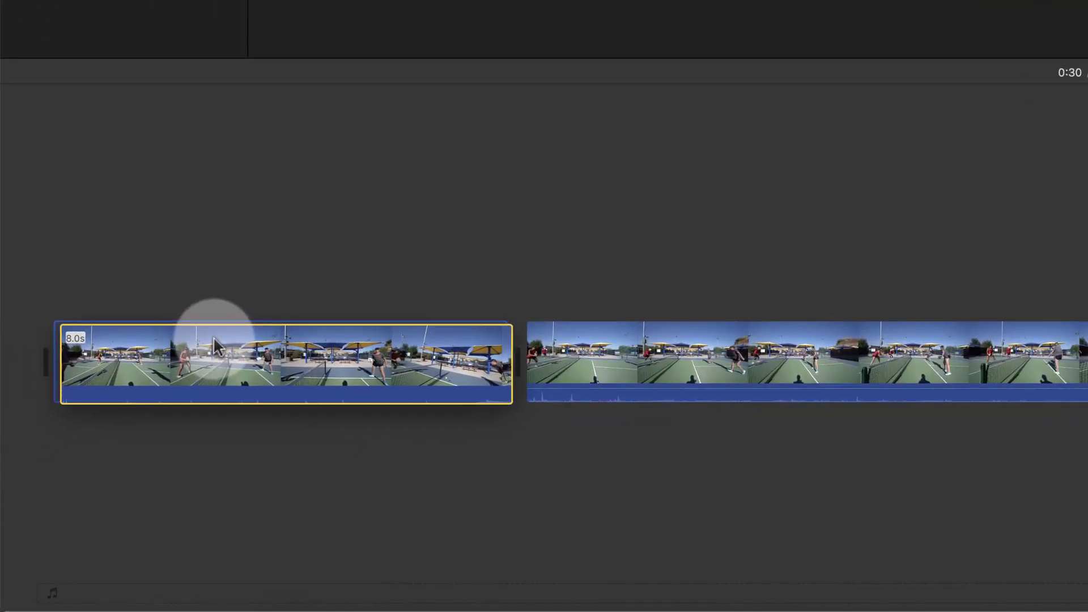
drag(215, 343, 216, 331)
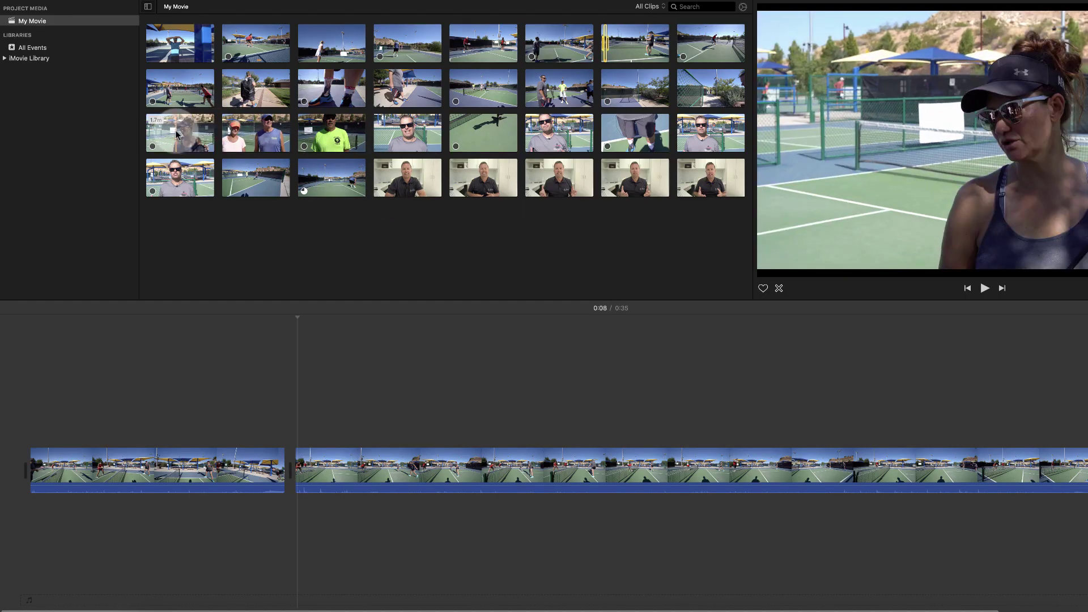
- Mark a short range in the clip of the woman in the black visor (1.7m) and insert it between the two timeline clips
key(space)
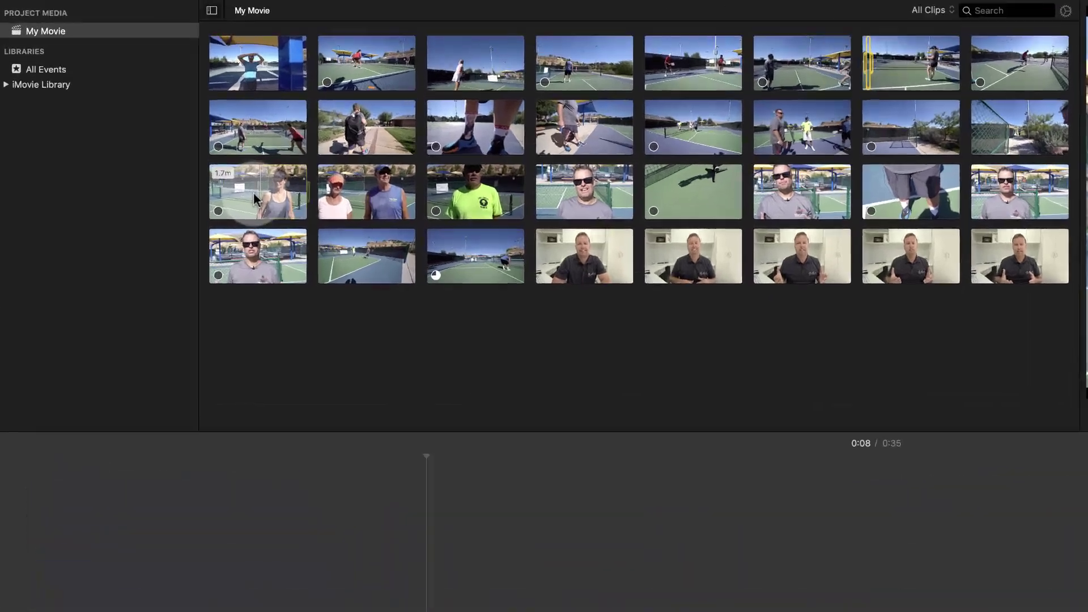
key(i)
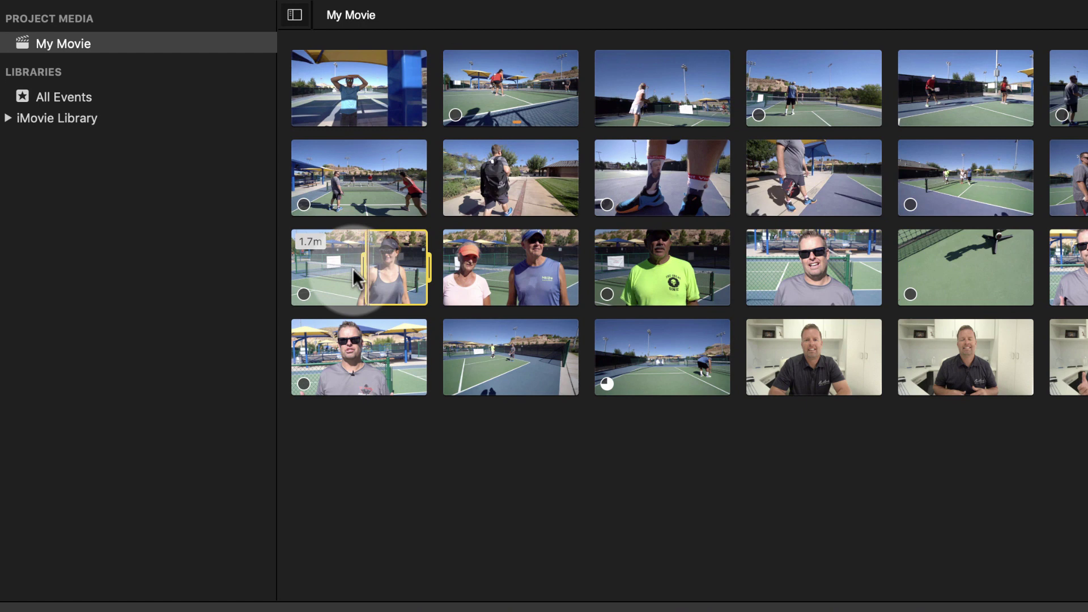
key(o)
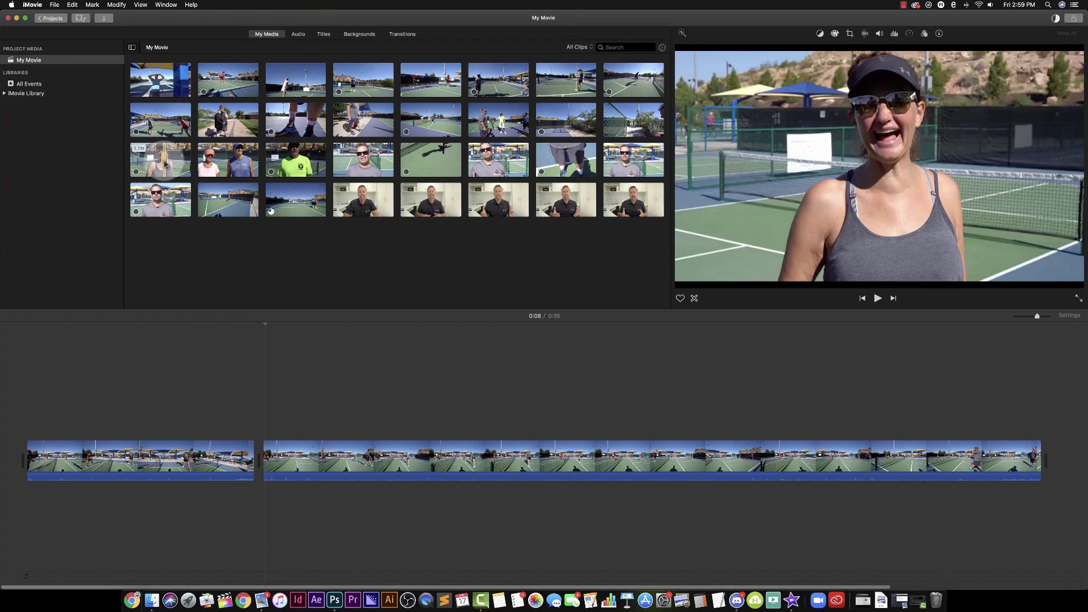
drag(164, 164, 255, 443)
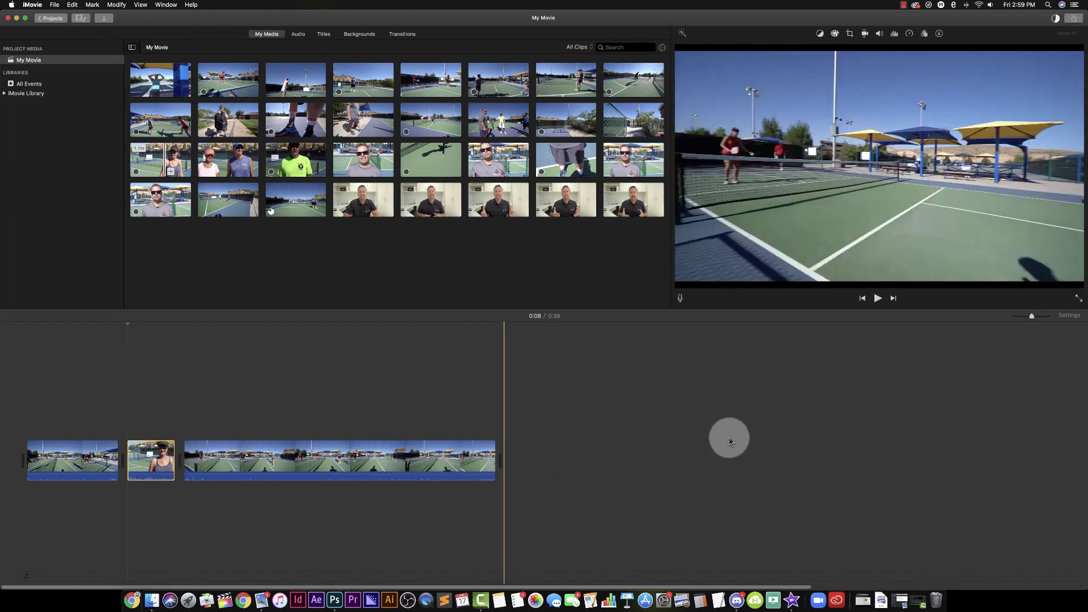
- Zoom the timeline out and back in to compare how the clips display at different scales
drag(1030, 319, 1006, 319)
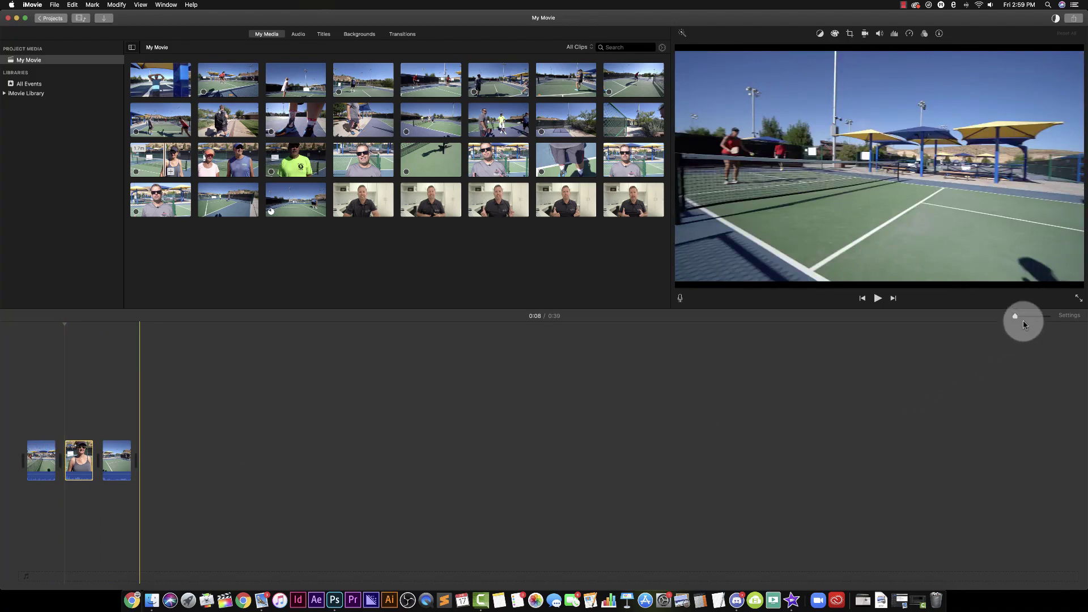
drag(1017, 316, 1037, 318)
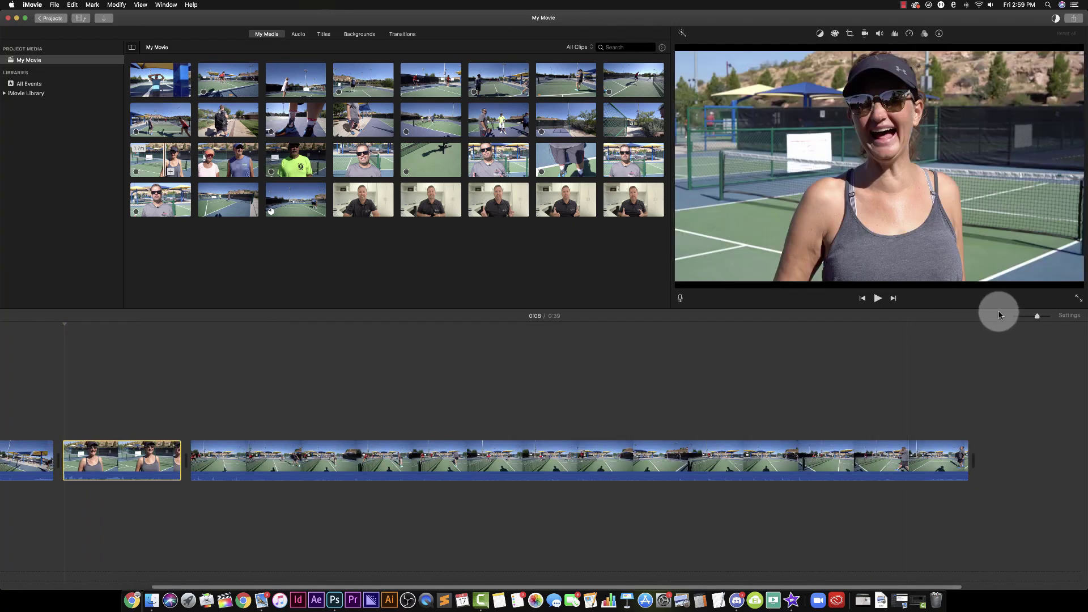
drag(1038, 318, 1034, 319)
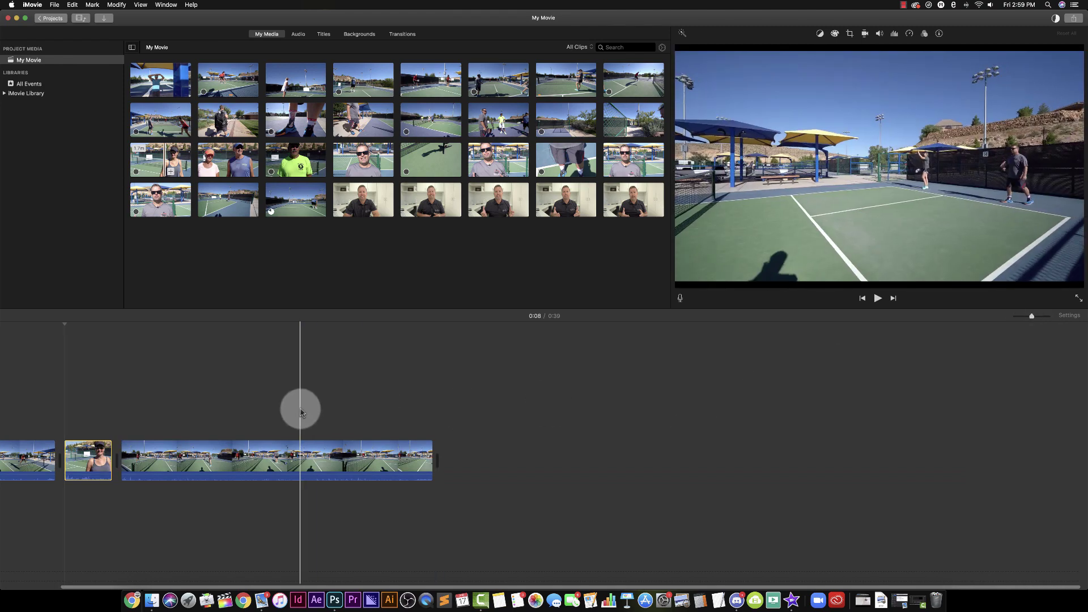
click(1037, 319)
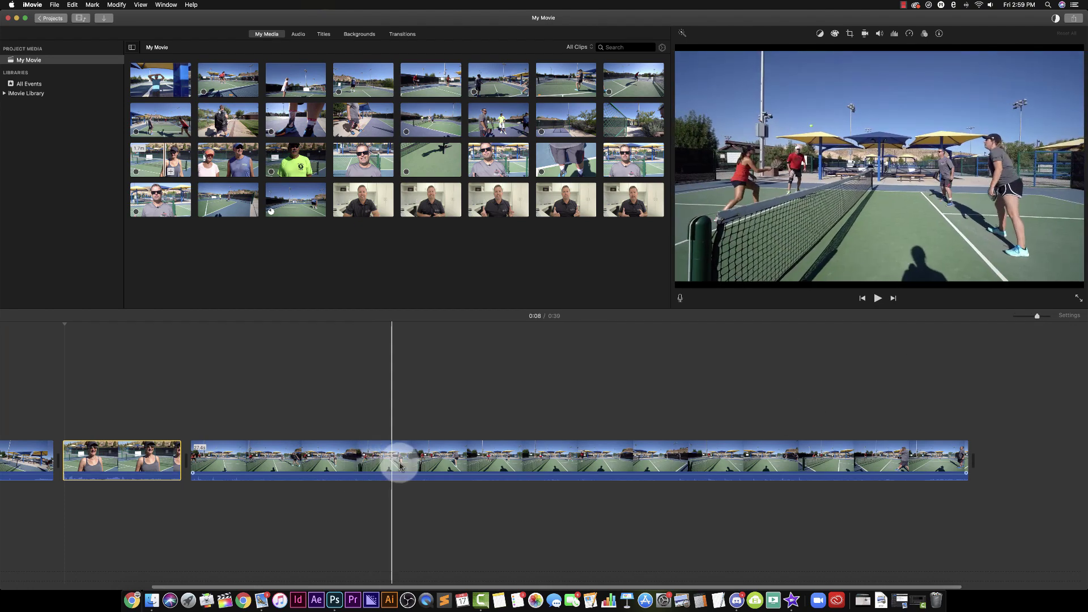
drag(1038, 318, 1025, 316)
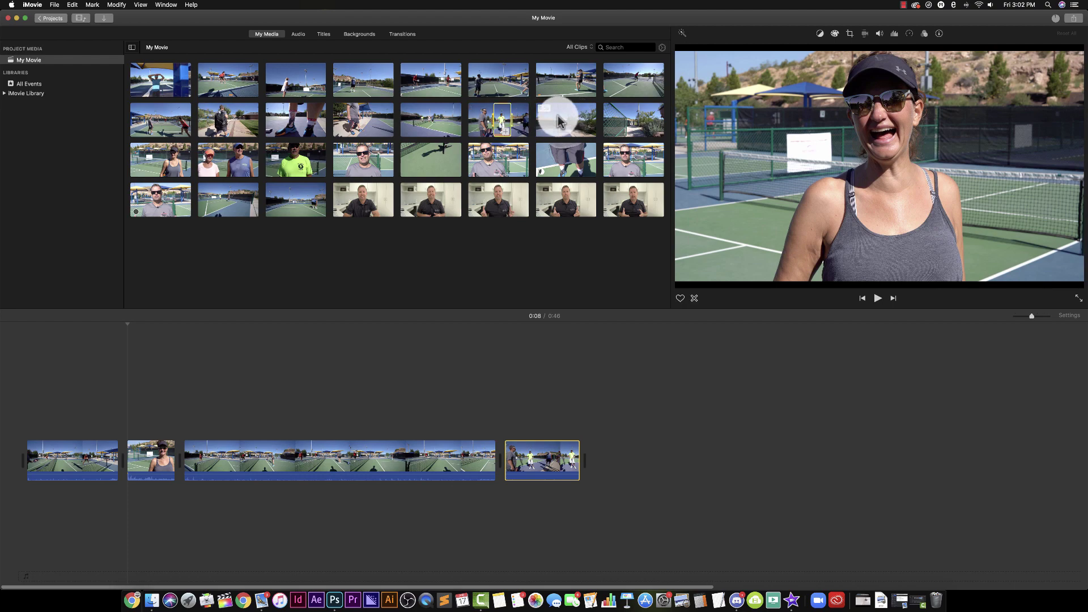
- Insert a range of the shoes-and-socks clip (2.2m) at the start of the timeline and trim its beginning to a 10:19 duration
click(558, 120)
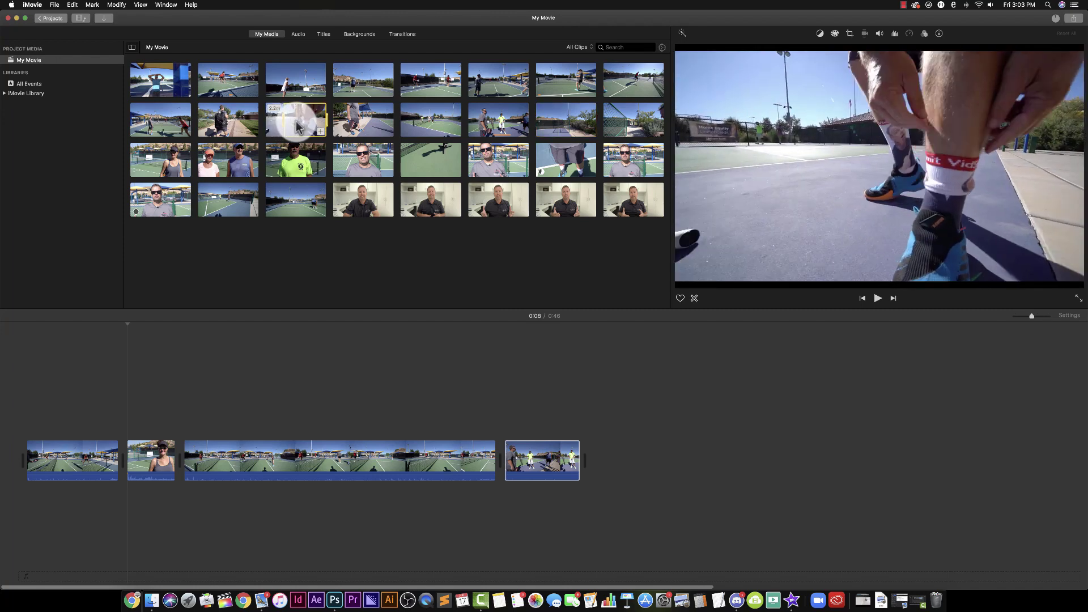
drag(295, 126, 219, 451)
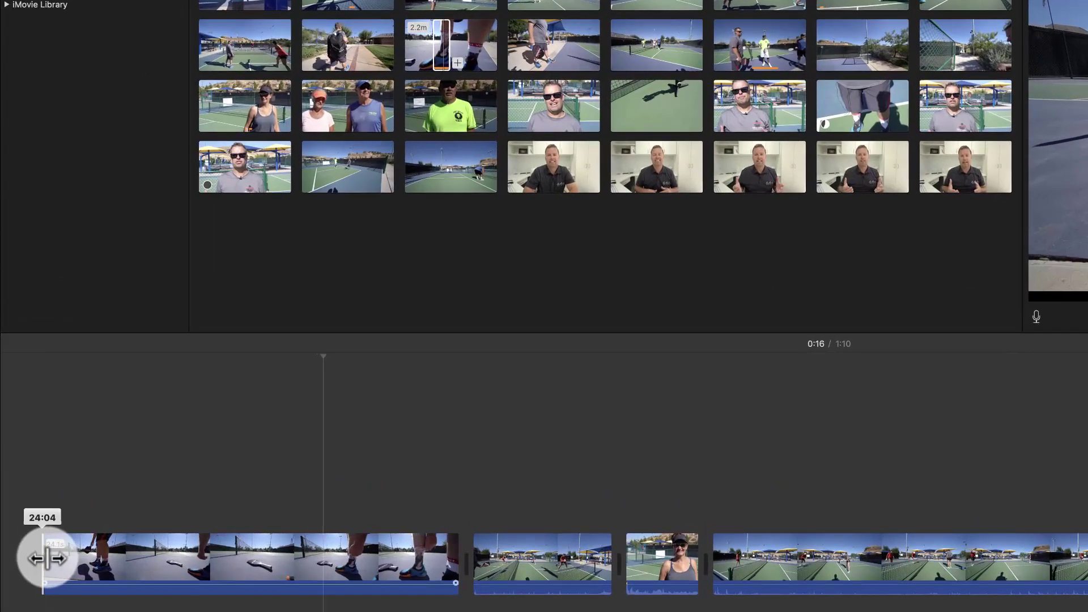
drag(27, 459, 141, 460)
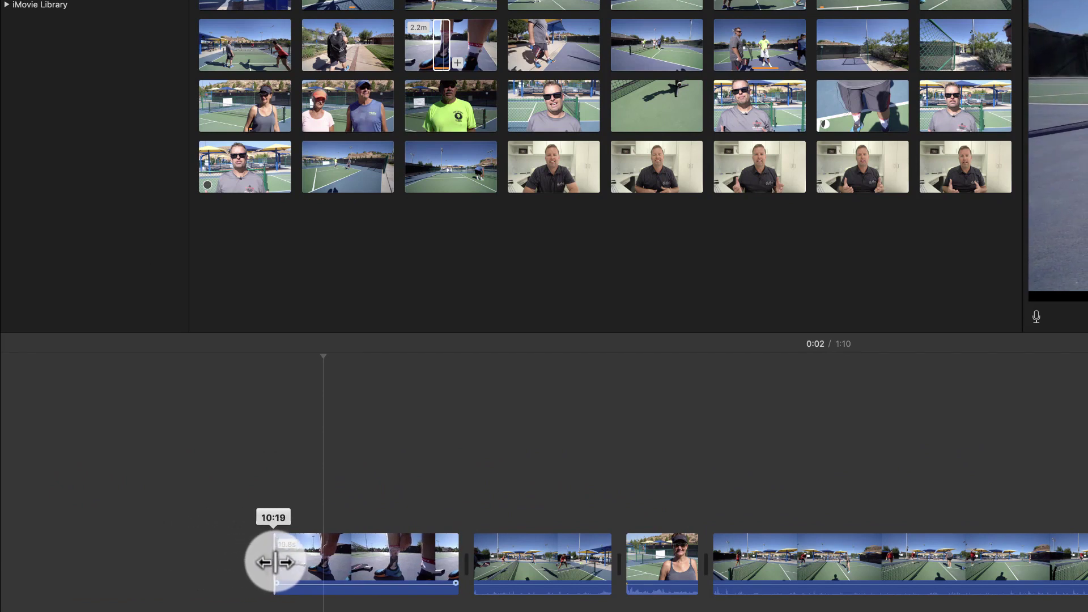
drag(274, 563, 274, 563)
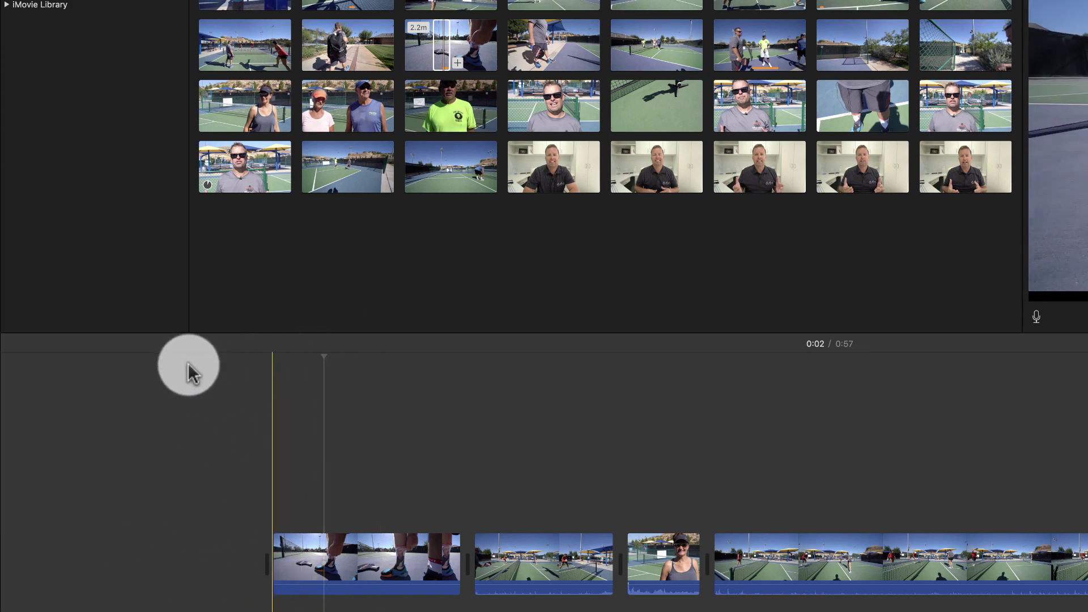
- Preview the movie from the start of the timeline and from within the long rally clip
click(281, 377)
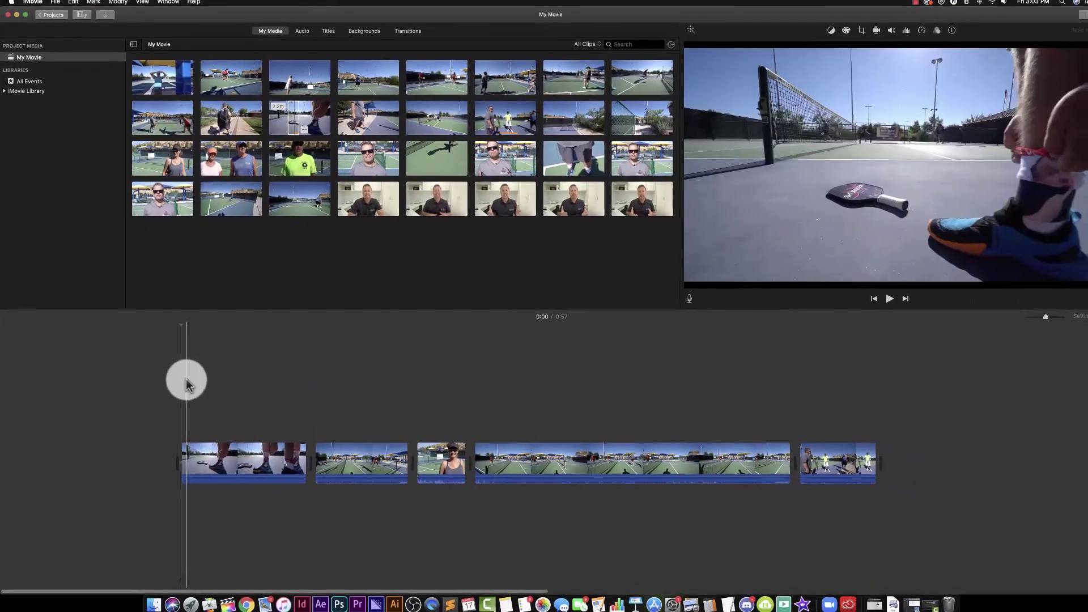
click(679, 531)
key(space)
key(space)
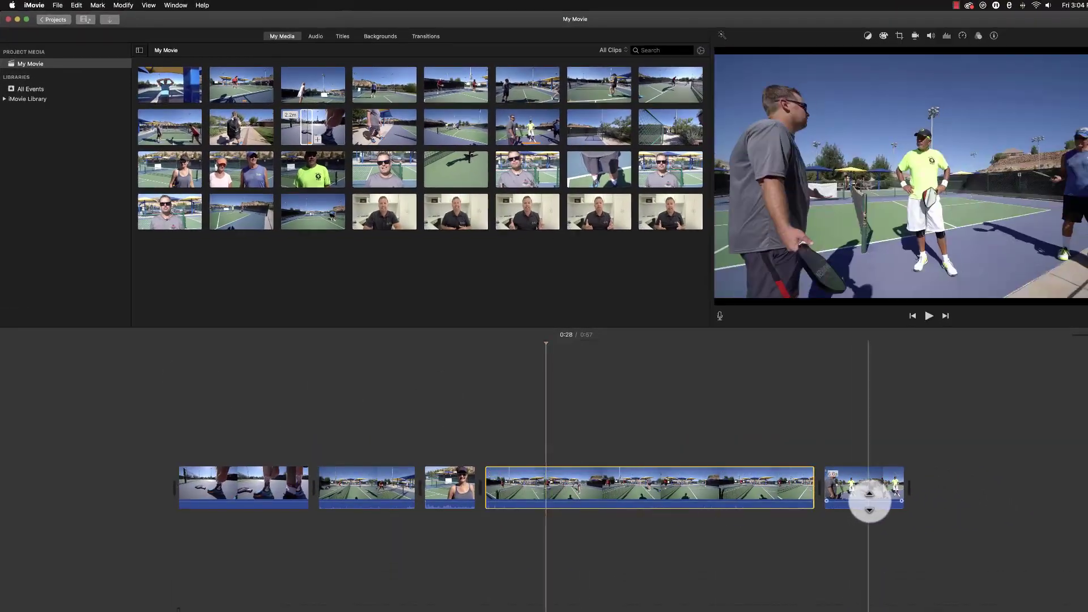
scroll(180, 453, right, 1)
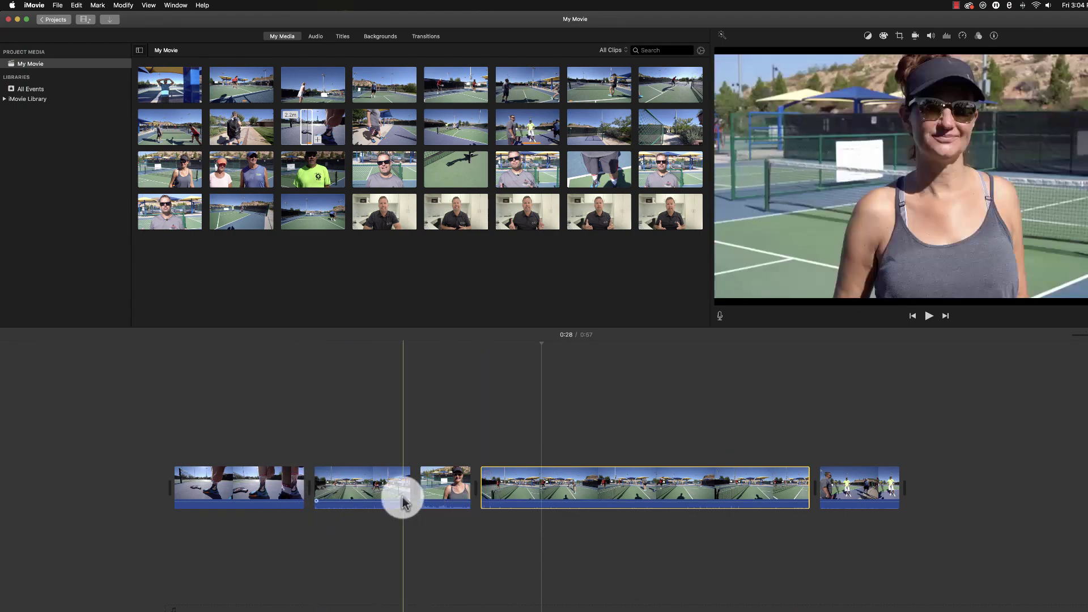
- Move the clip of the woman in the black visor between the long rally clip and the final group clip
click(435, 488)
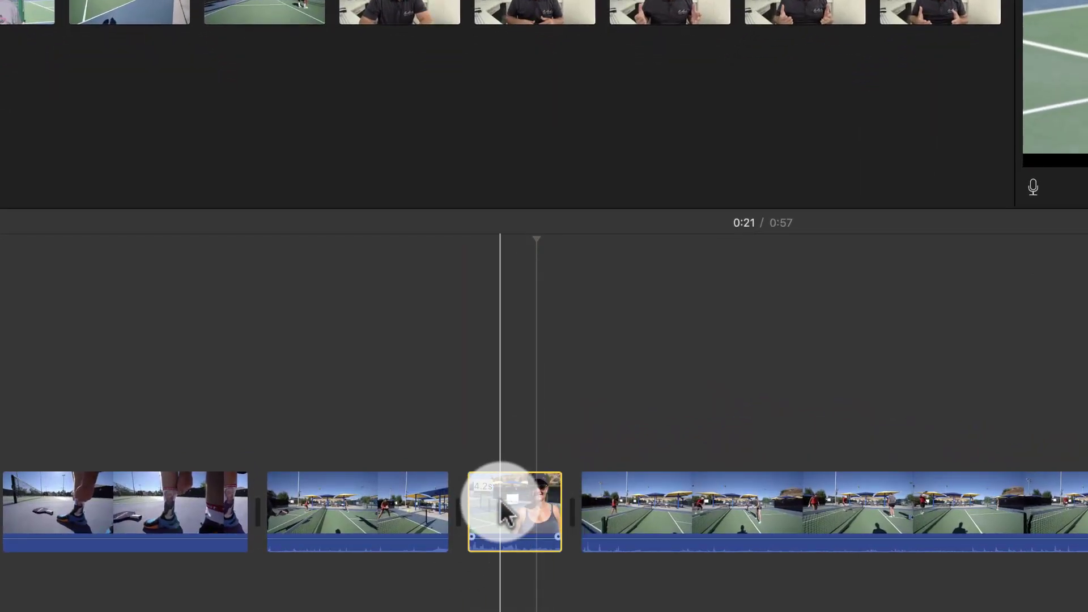
drag(506, 510, 1080, 429)
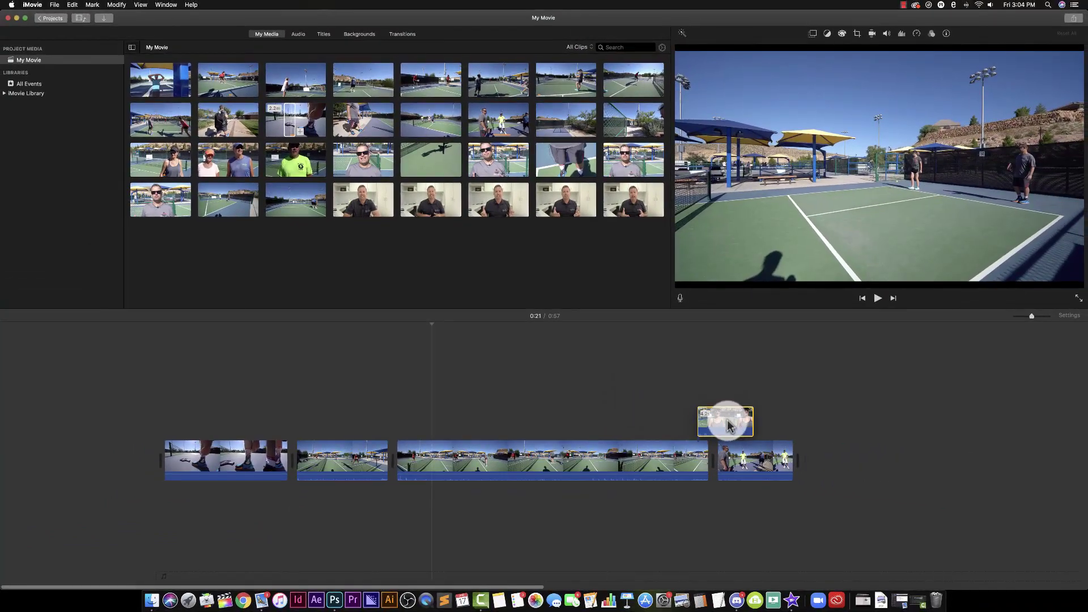
mouse_move(742, 441)
mouse_down()
mouse_move(717, 453)
mouse_move(741, 453)
mouse_up()
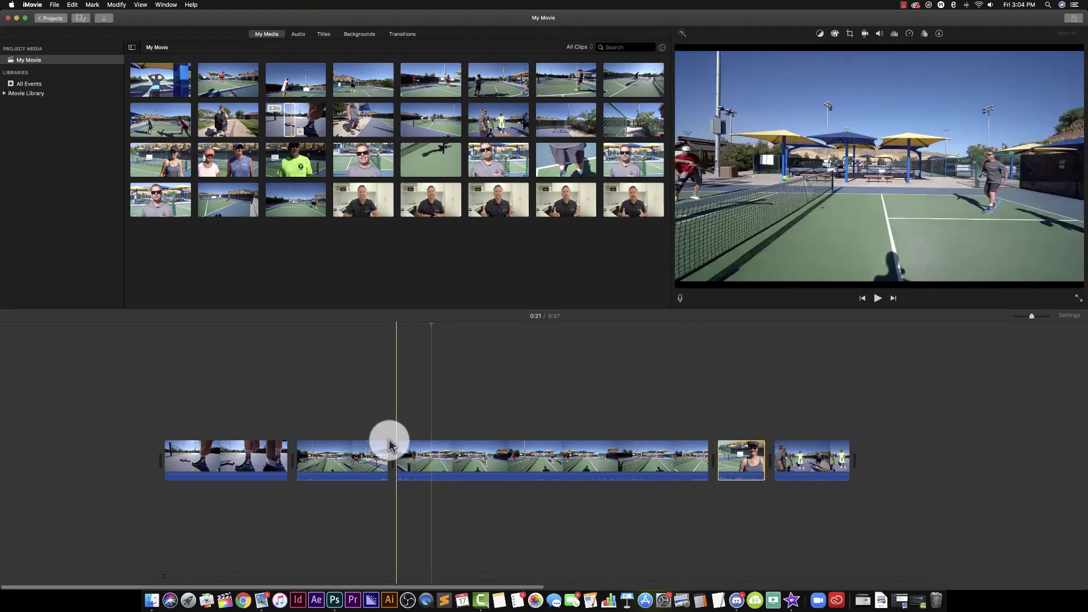
mouse_move(311, 446)
mouse_down()
mouse_move(376, 408)
mouse_move(634, 396)
mouse_move(727, 408)
mouse_move(760, 449)
mouse_move(437, 427)
mouse_move(260, 437)
mouse_move(315, 456)
mouse_up()
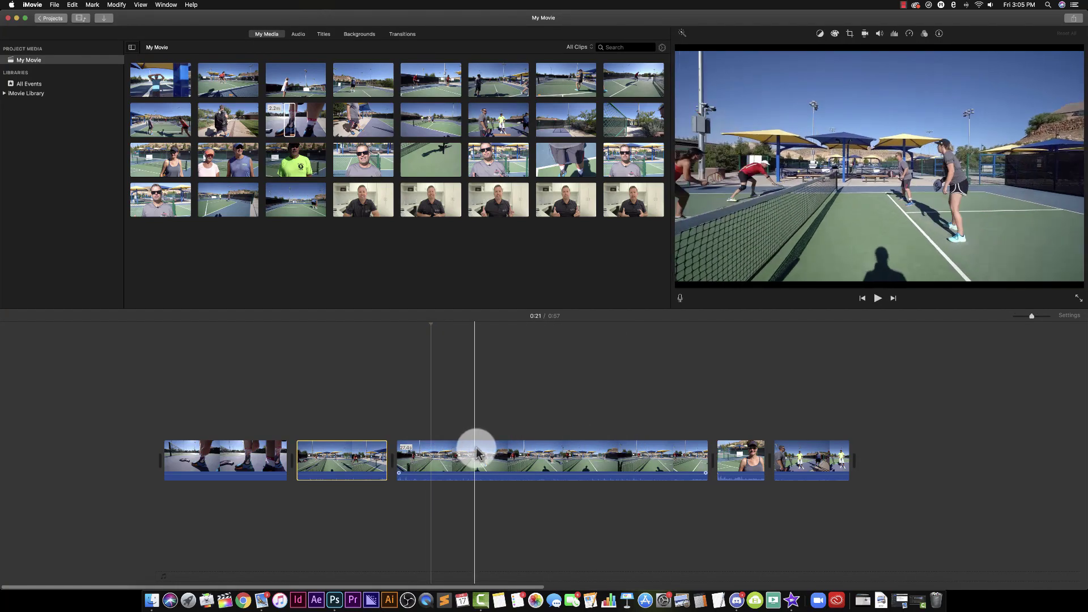
- Trim the end and the beginning of the long rally clip to shorten it to 17.1s
click(454, 451)
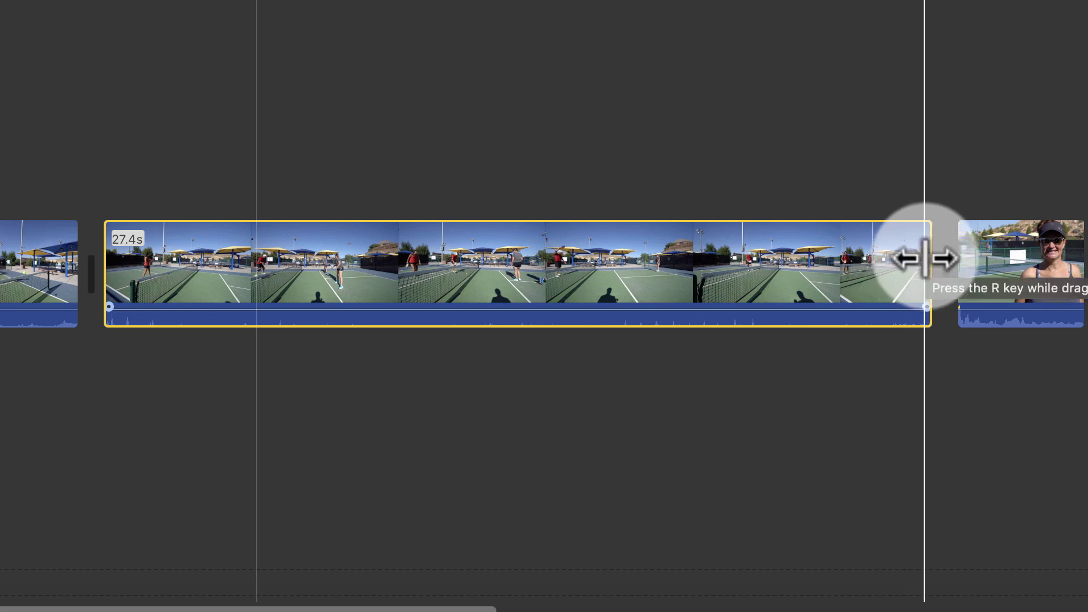
drag(925, 258, 708, 253)
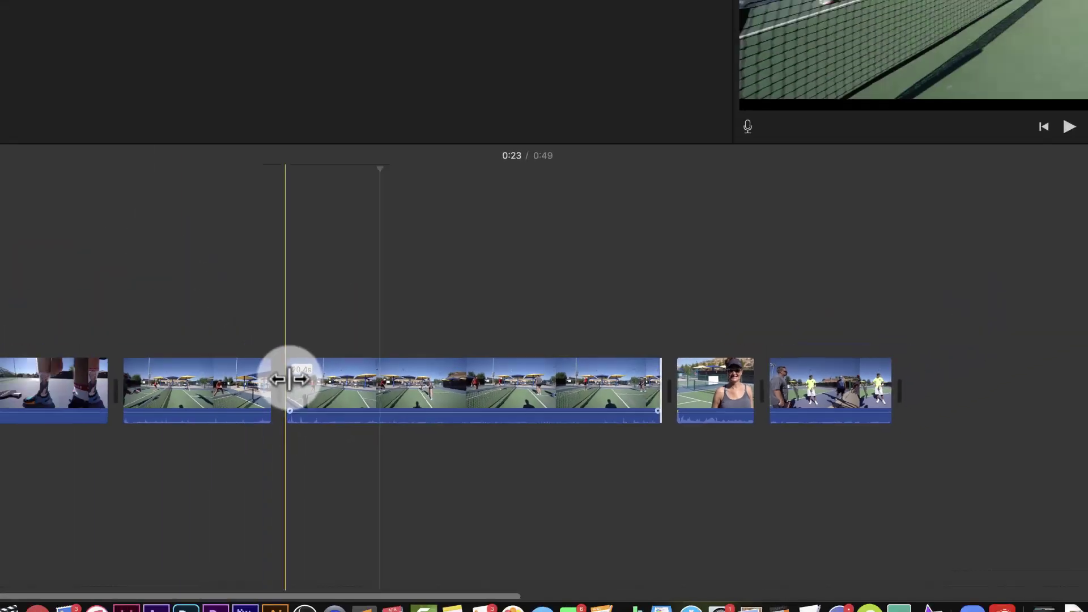
drag(110, 261, 202, 260)
drag(429, 455, 434, 455)
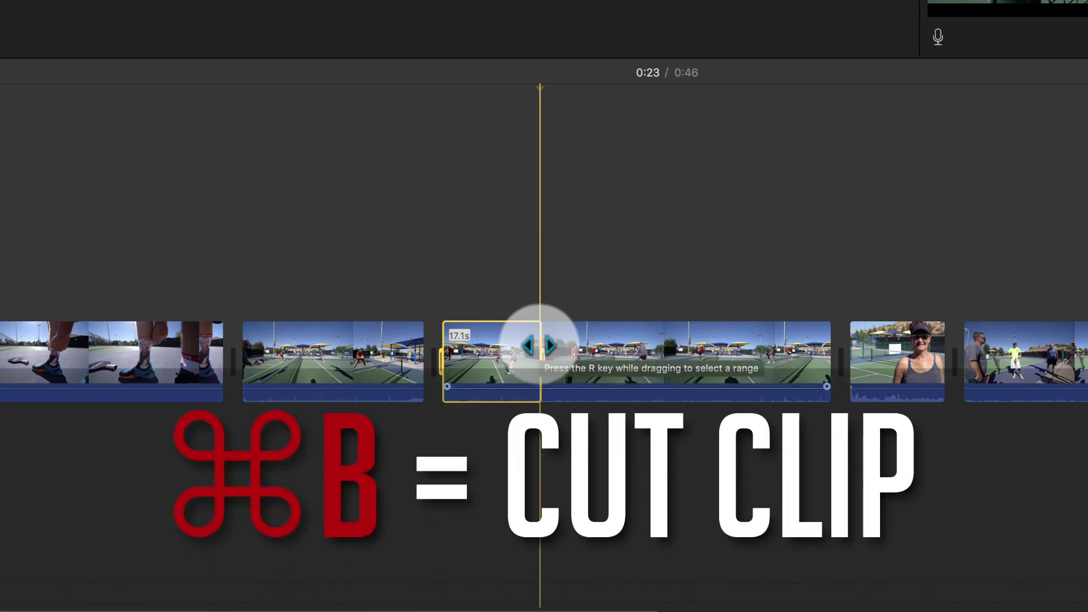
- Split the 17.1s rally clip at the 0:23 playhead position and delete the 12.8s second part
key(super+b)
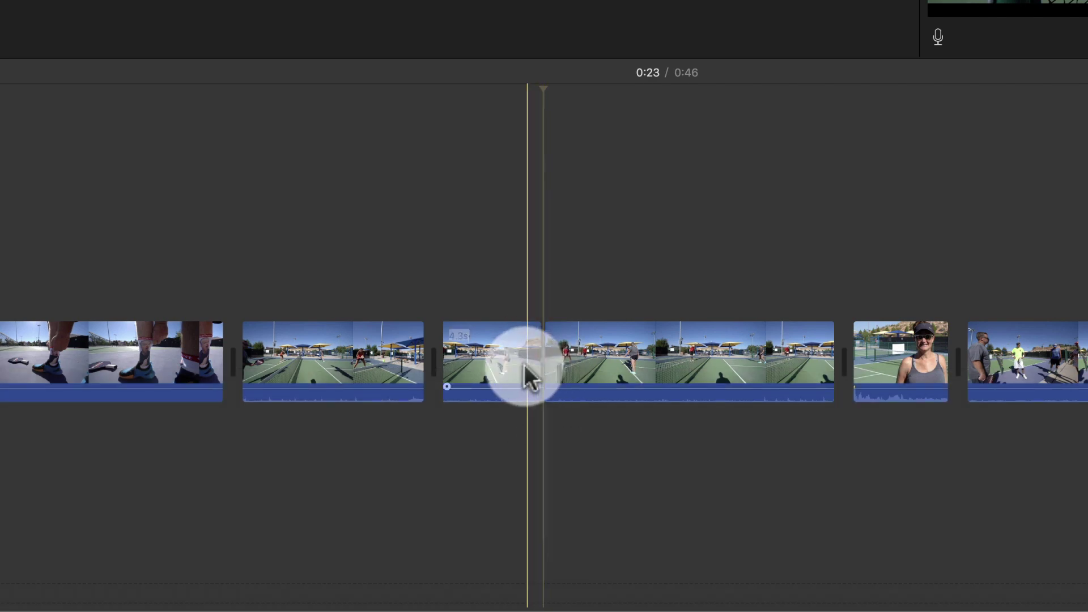
click(653, 330)
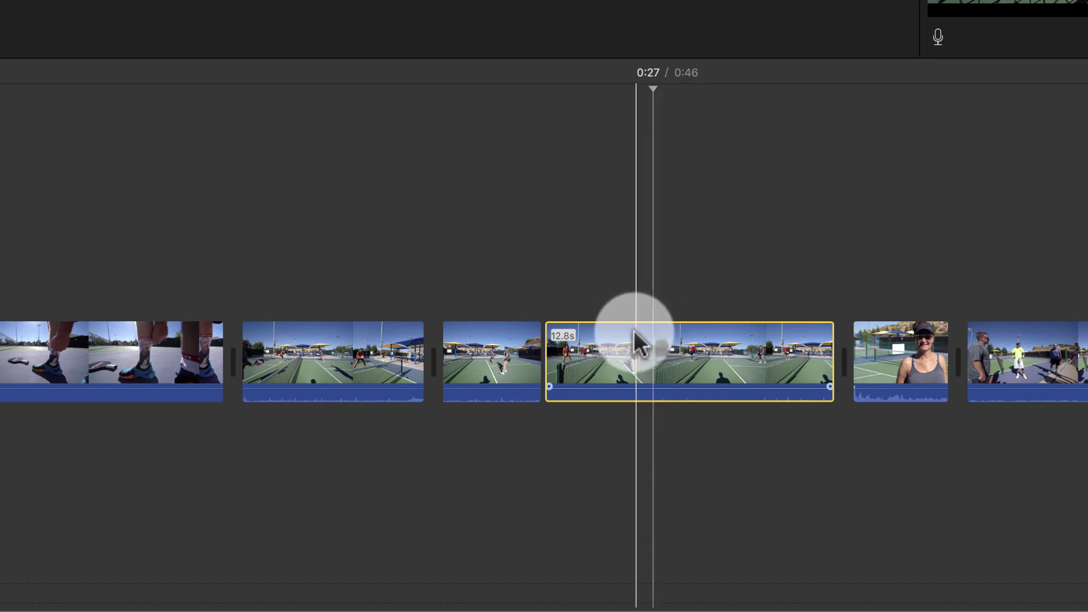
key(Delete)
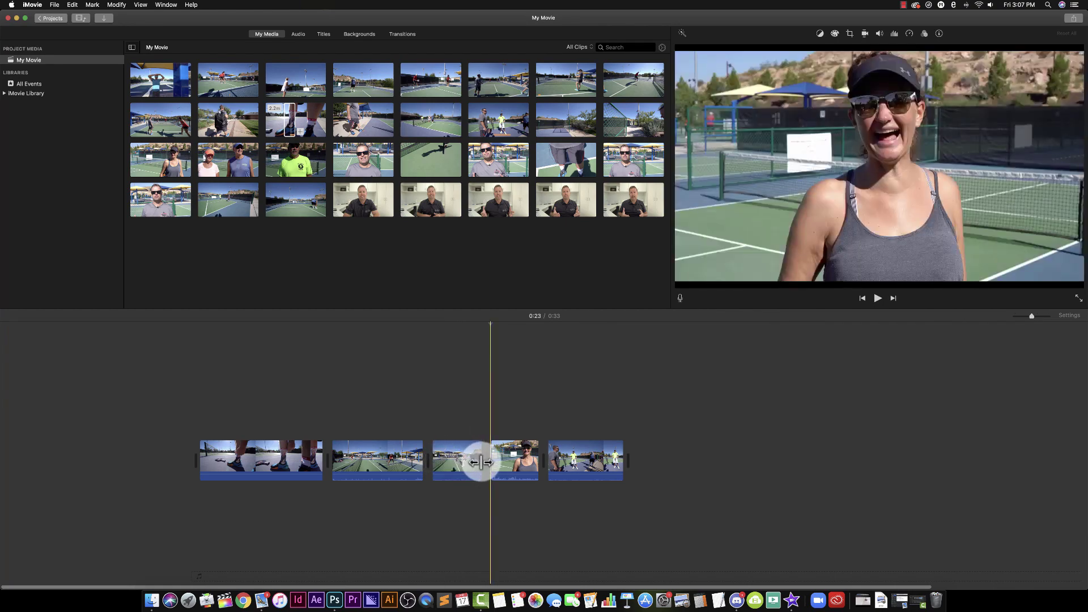
- Select a range covering the latter part of the 4.3s rally clip and clear the selection
click(450, 455)
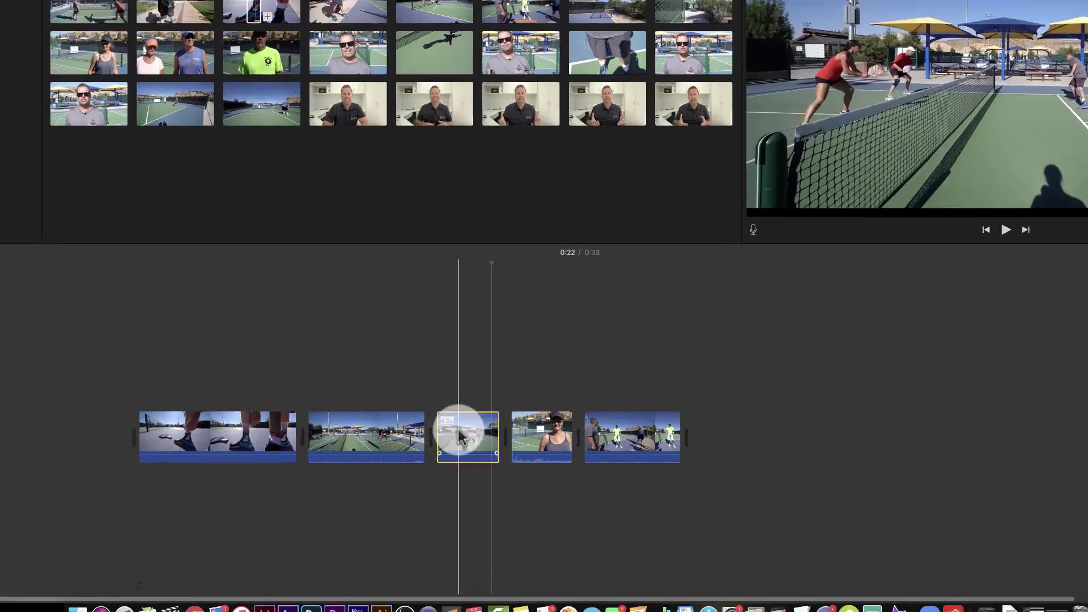
key(r)
click(450, 454)
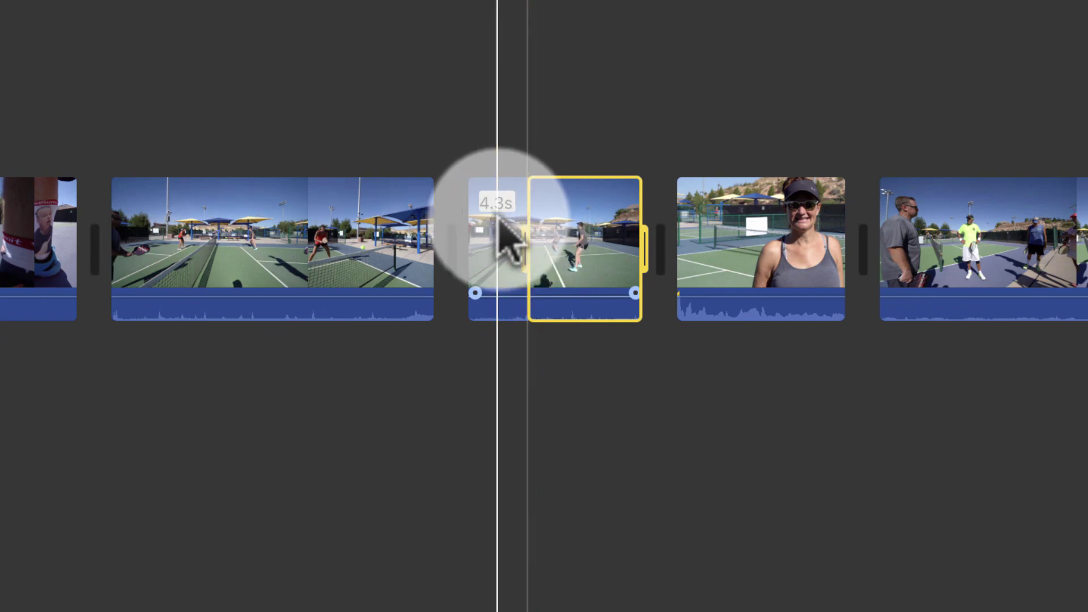
click(639, 34)
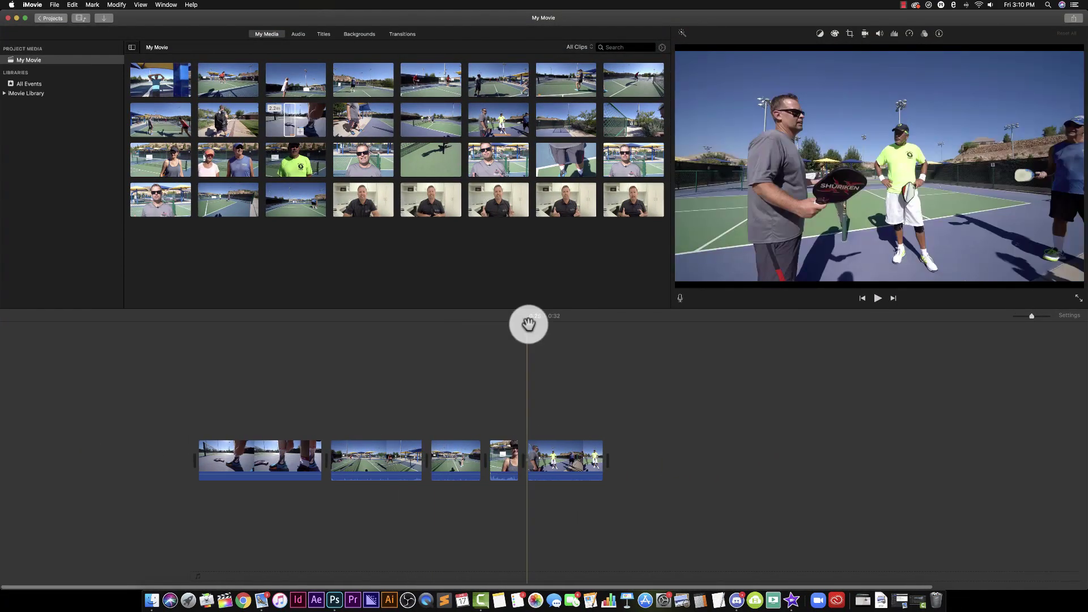
- Lower the visor woman clip's volume to silence, play it back, and restore its audio level
drag(517, 327, 503, 323)
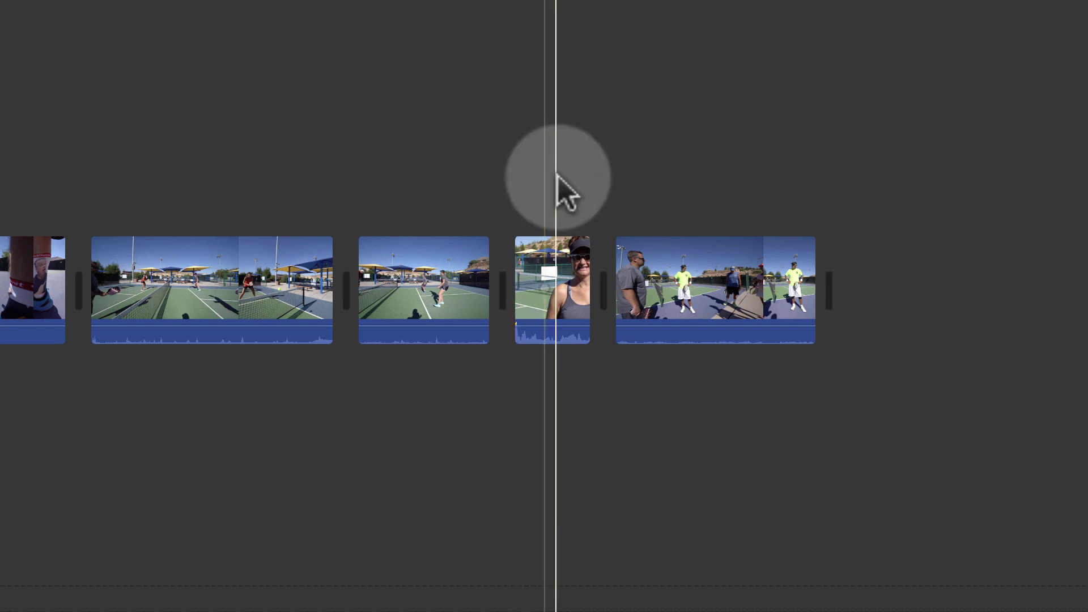
click(570, 255)
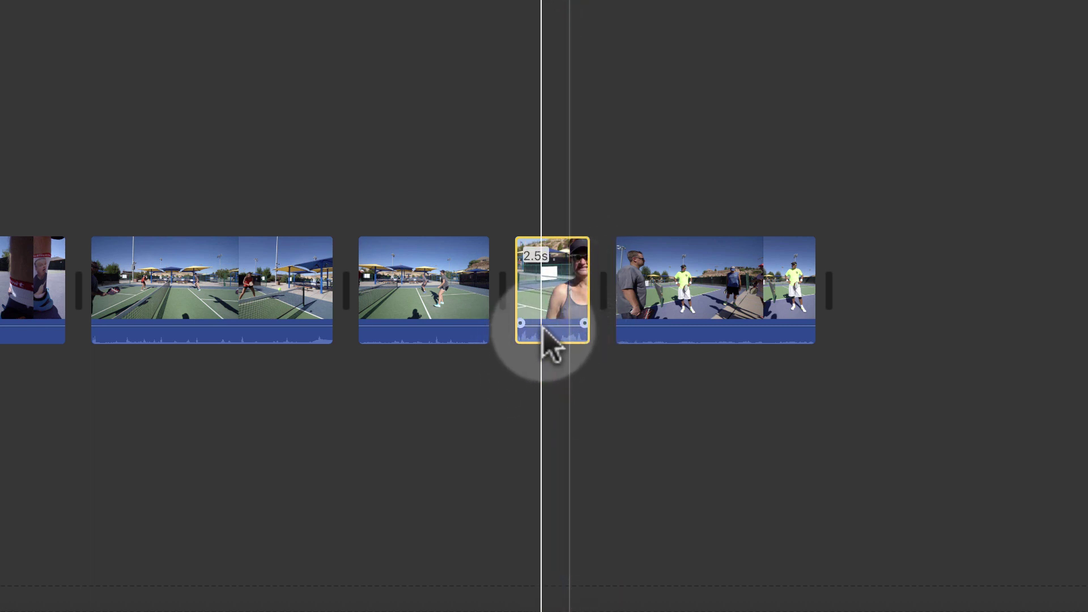
drag(546, 324, 546, 347)
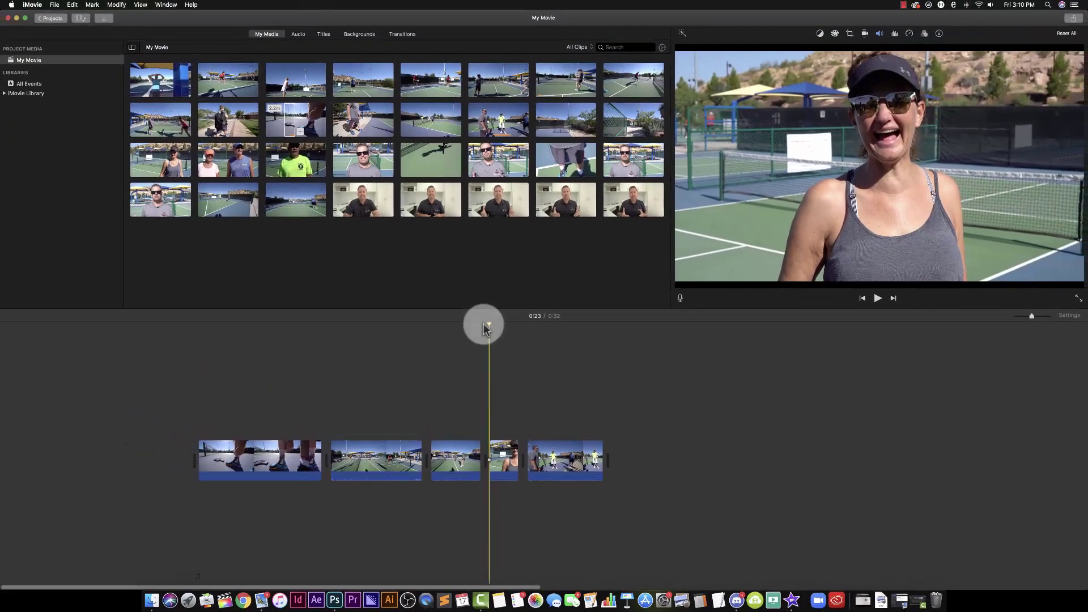
key(space)
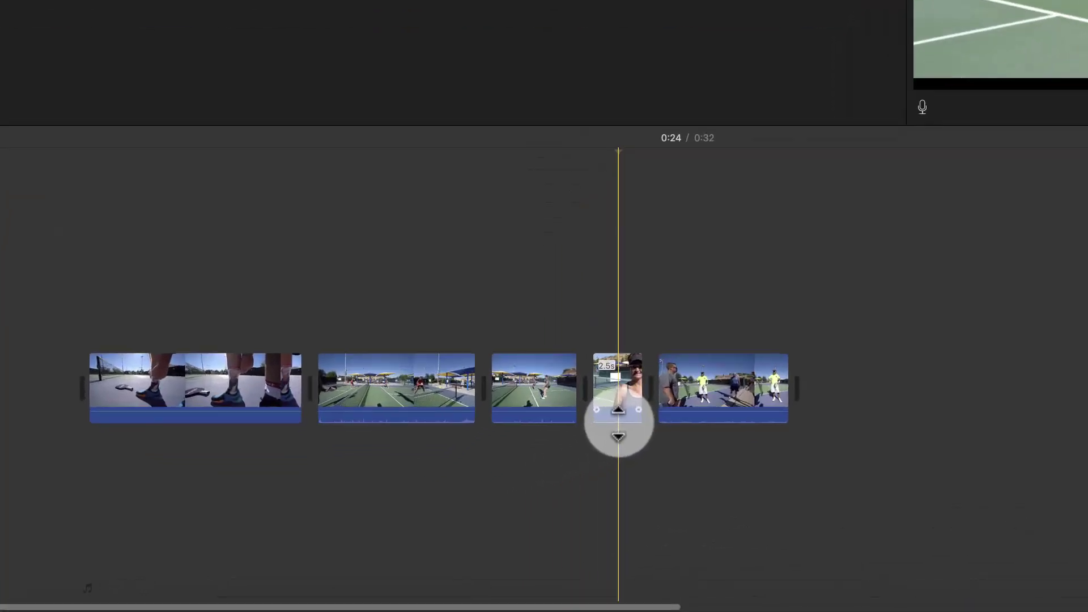
drag(508, 480, 505, 477)
drag(661, 392, 661, 391)
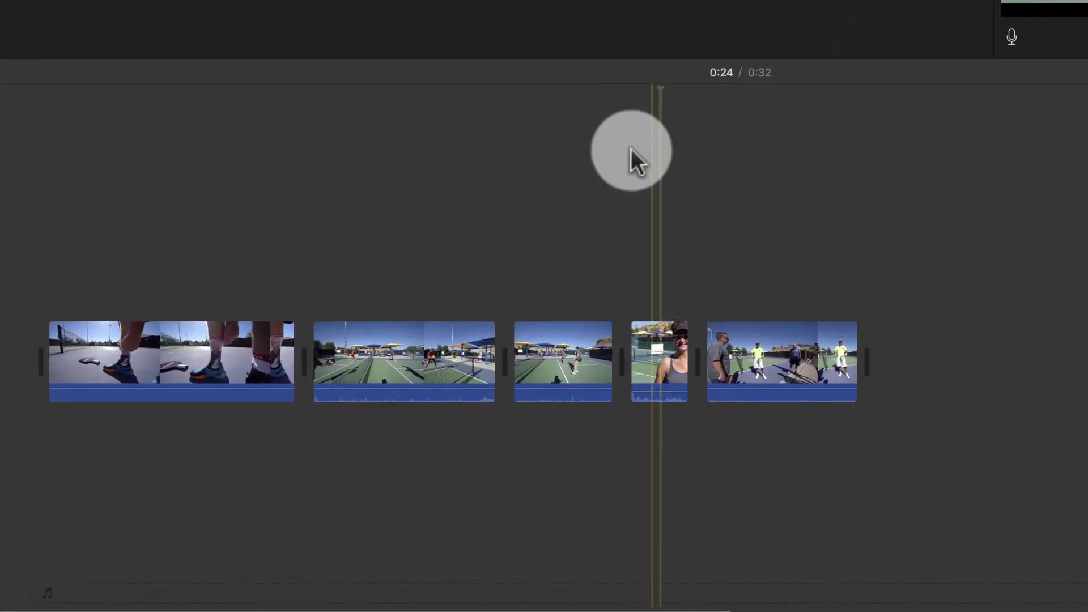
- Lower the volume of the visor woman, final group, 4.3s rally and 8.0s rally clips to silence
click(623, 105)
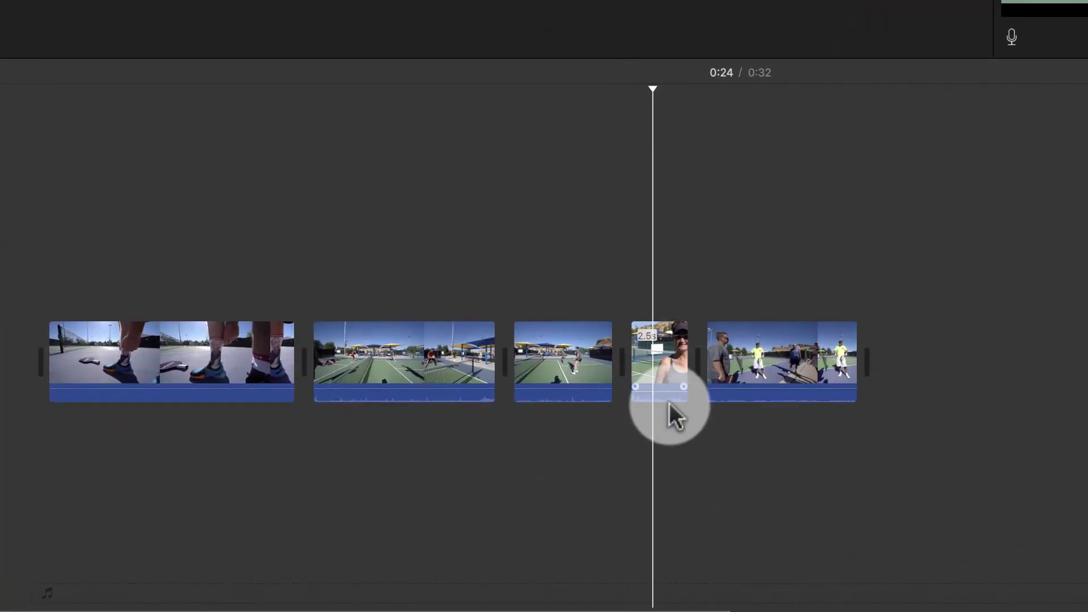
drag(667, 389, 662, 417)
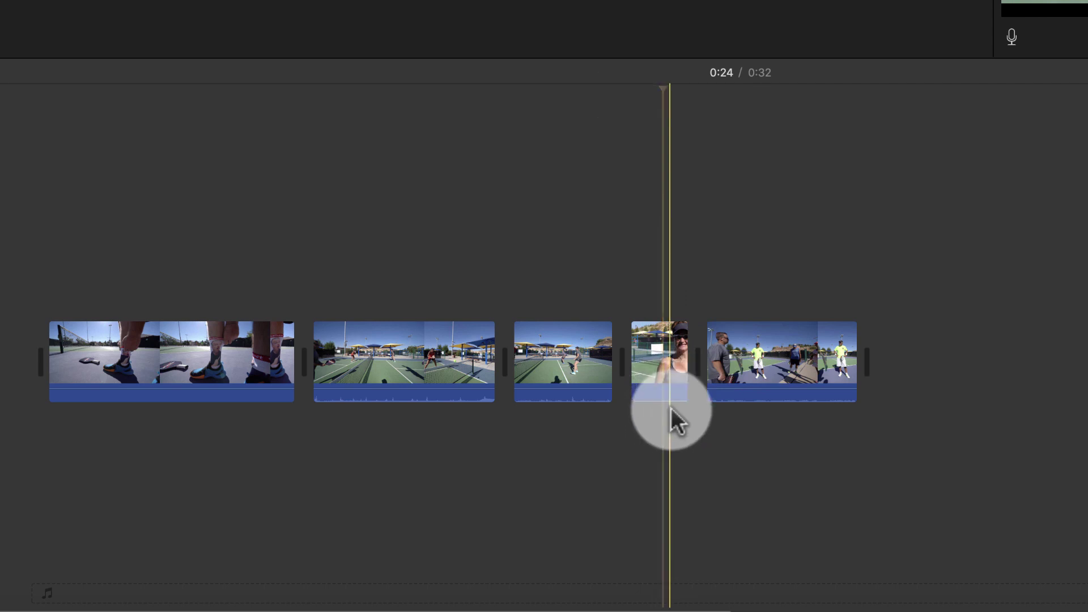
drag(751, 388, 749, 405)
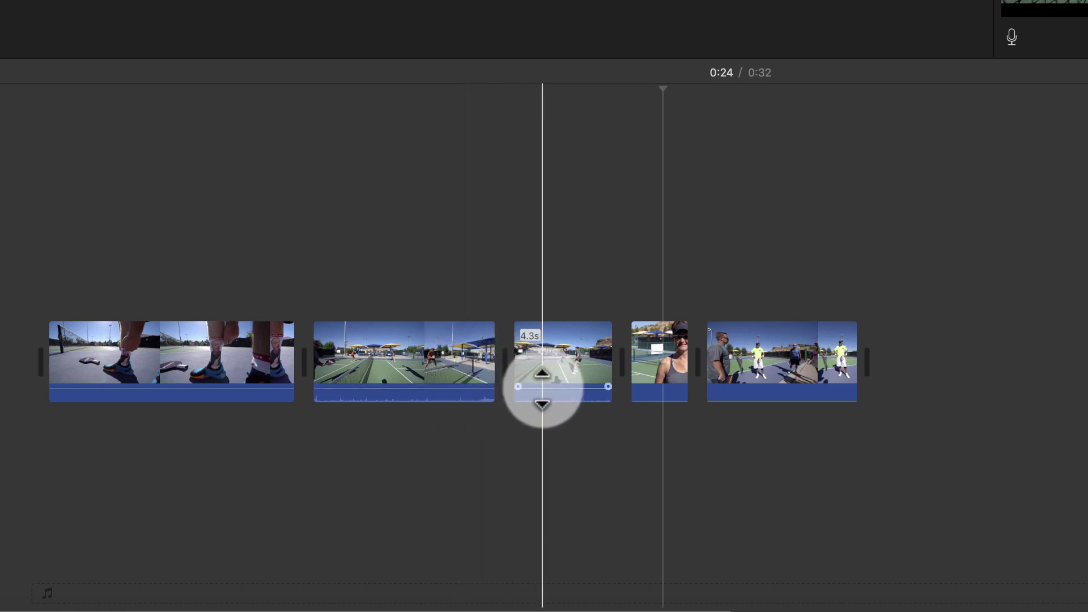
drag(543, 386, 536, 402)
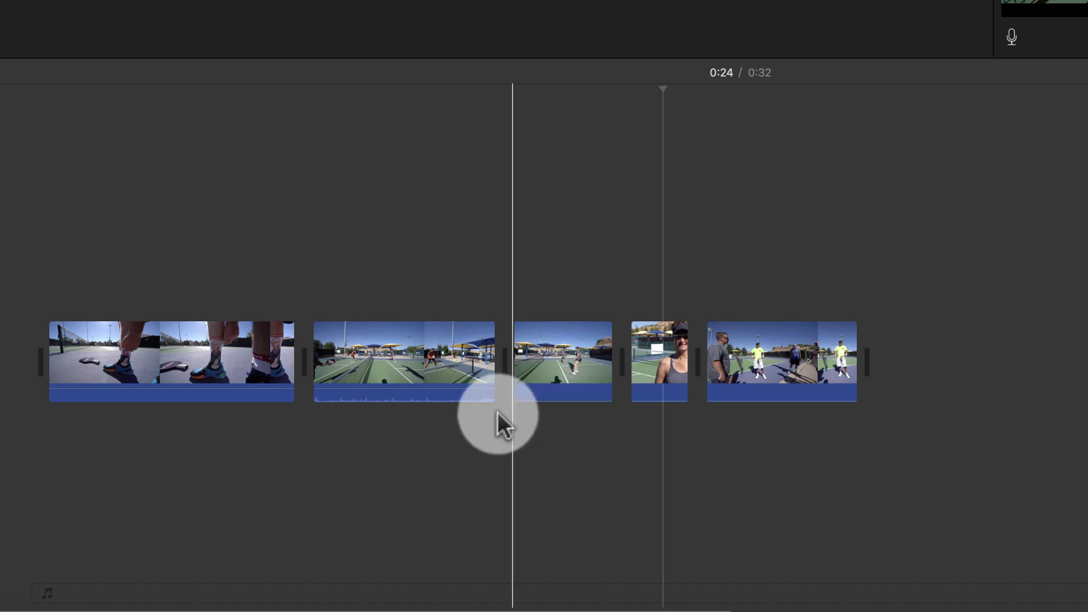
drag(449, 386, 446, 412)
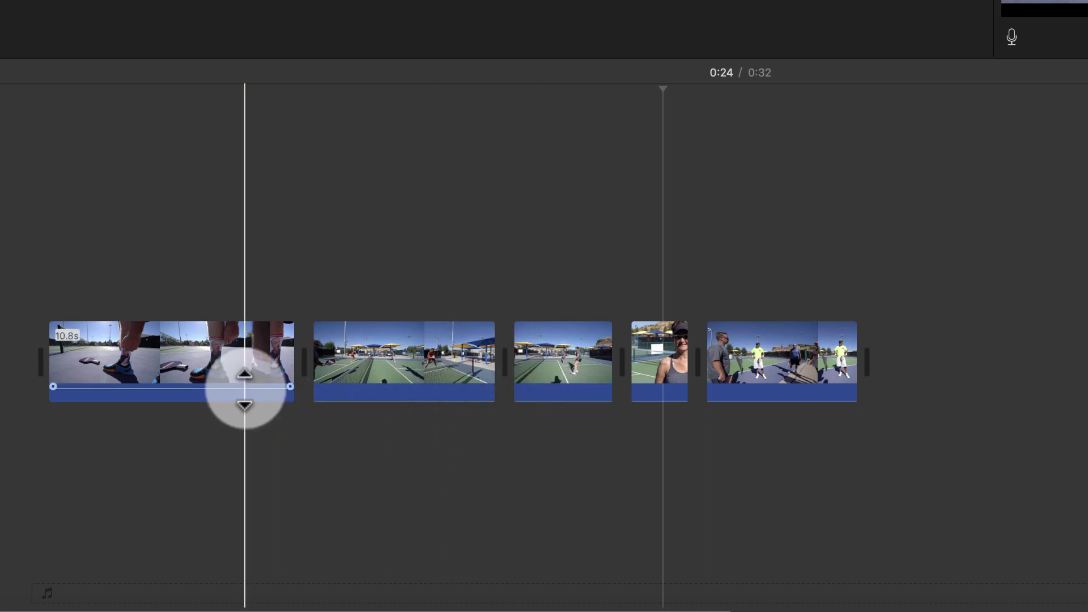
- Raise the volume of all the timeline clips from silence to a low audible level
drag(242, 396, 264, 391)
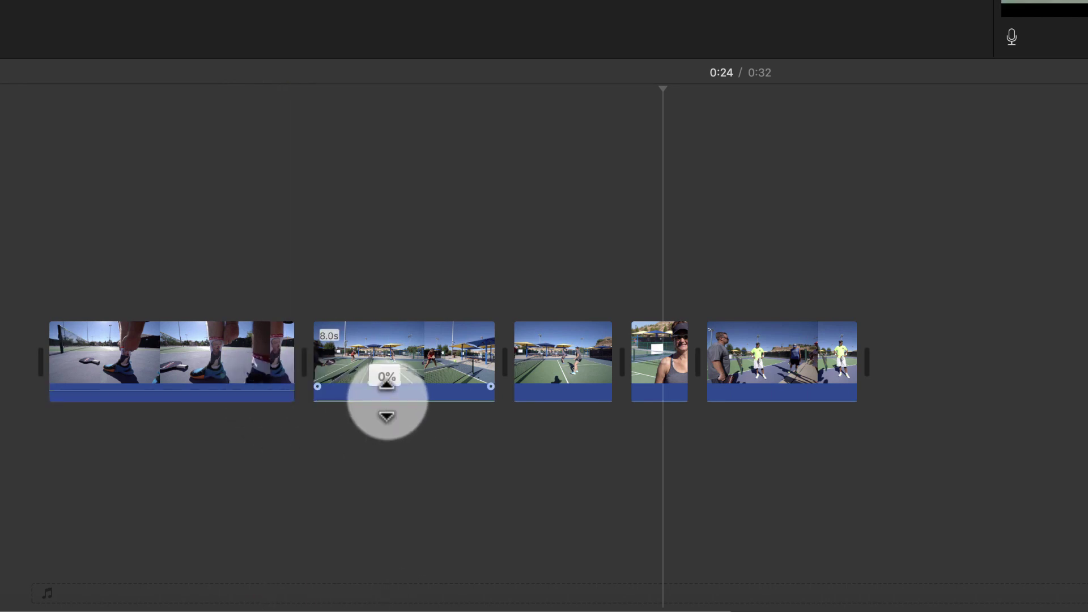
drag(579, 395, 580, 396)
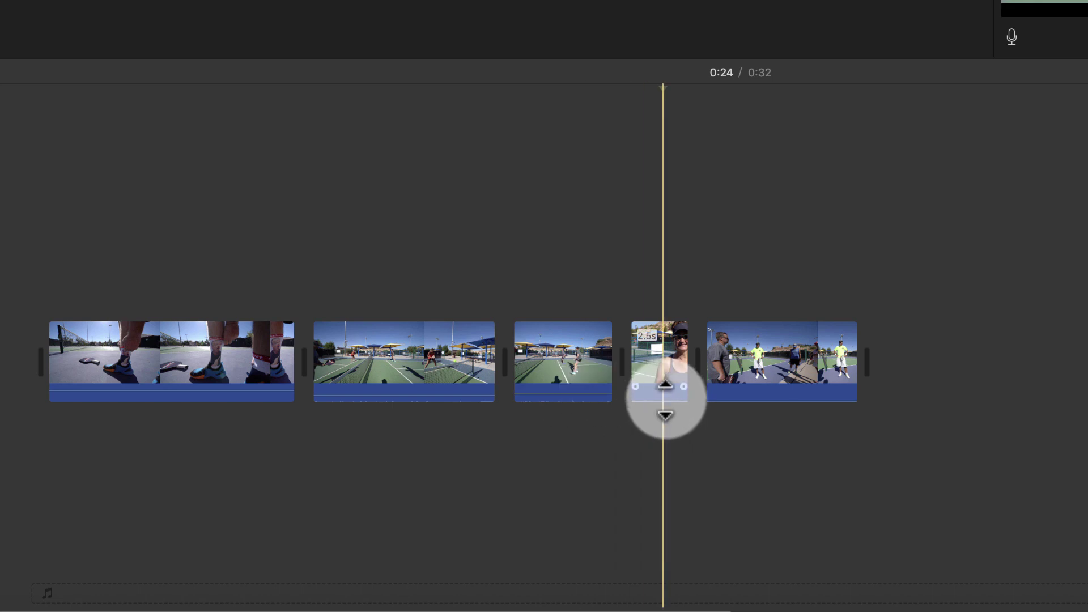
drag(664, 401, 663, 391)
click(736, 397)
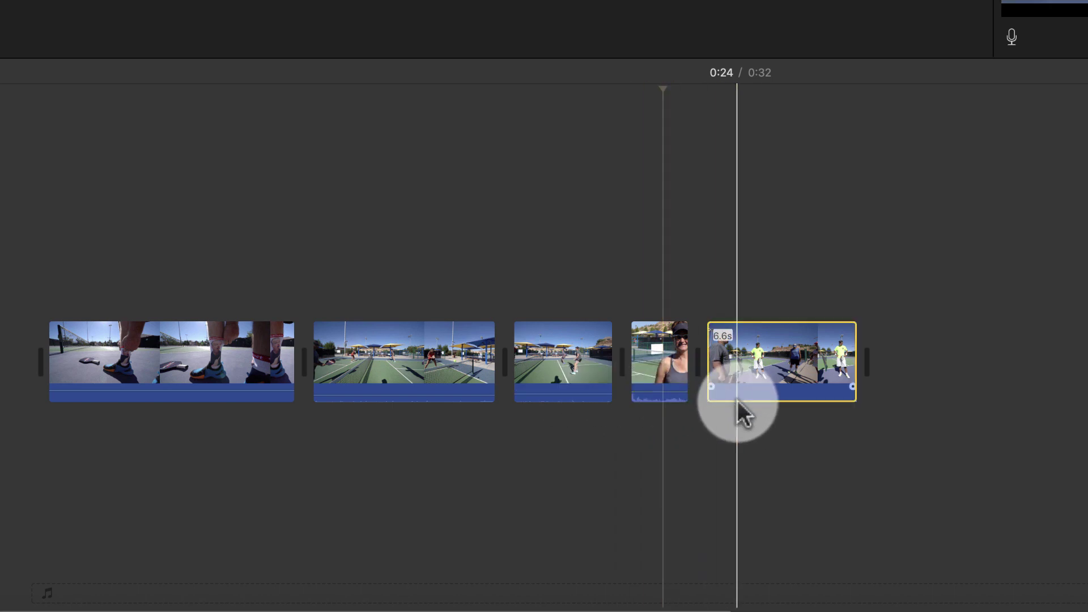
- Detach the audio from the 4.3s rally clip, delete the detached track, and move the playhead back to 0:18
right_click(567, 374)
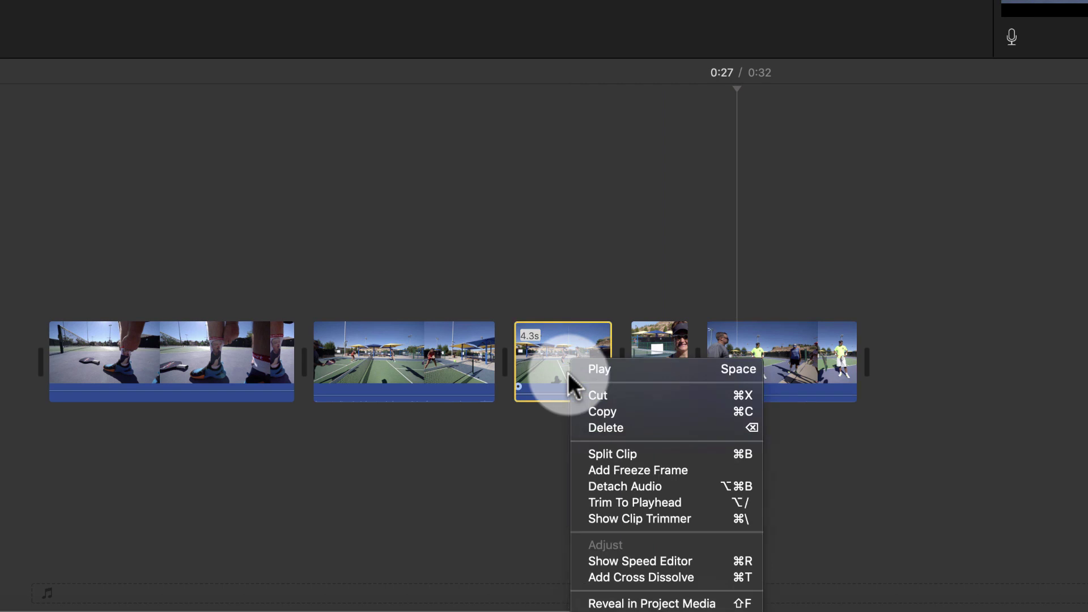
click(522, 447)
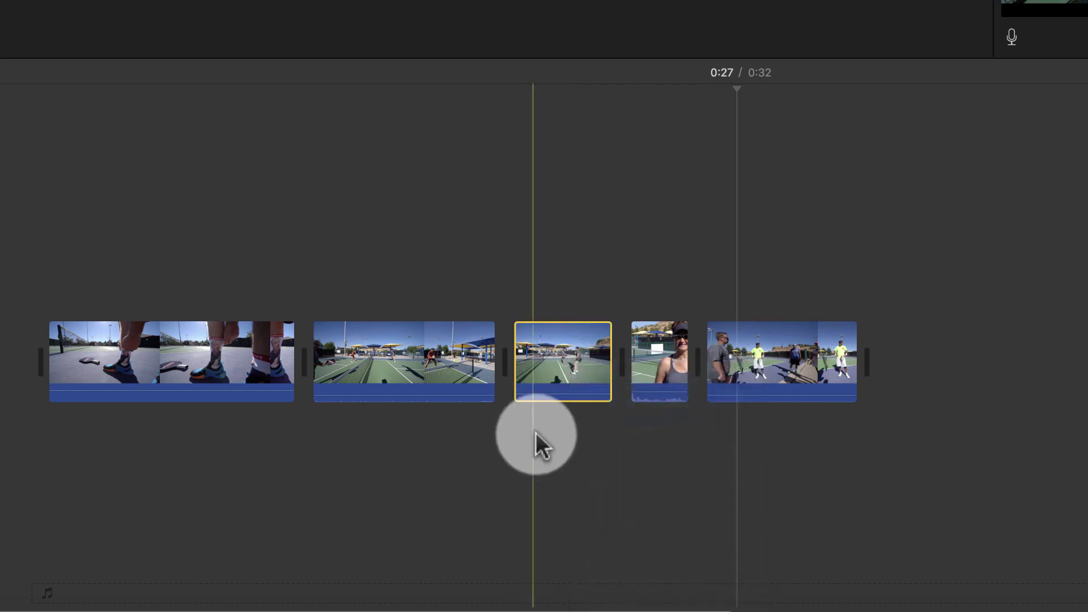
right_click(573, 368)
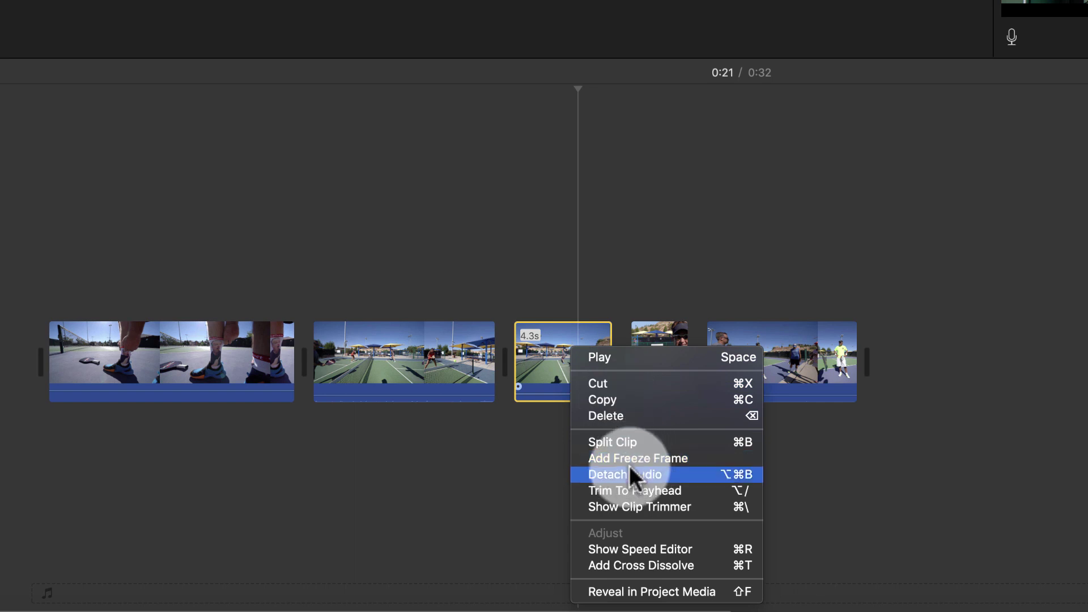
click(698, 474)
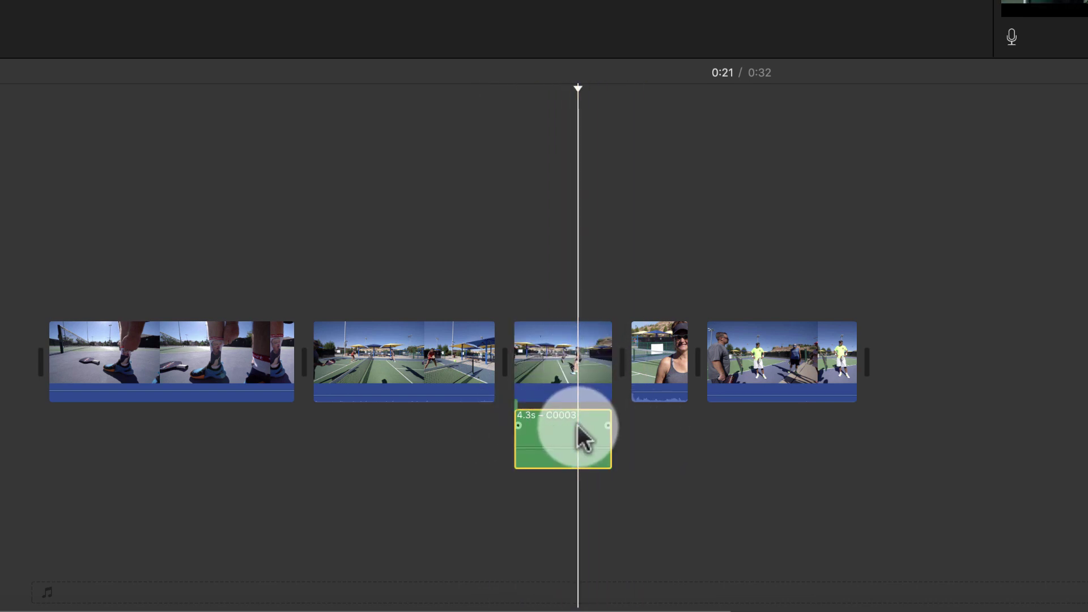
key(Delete)
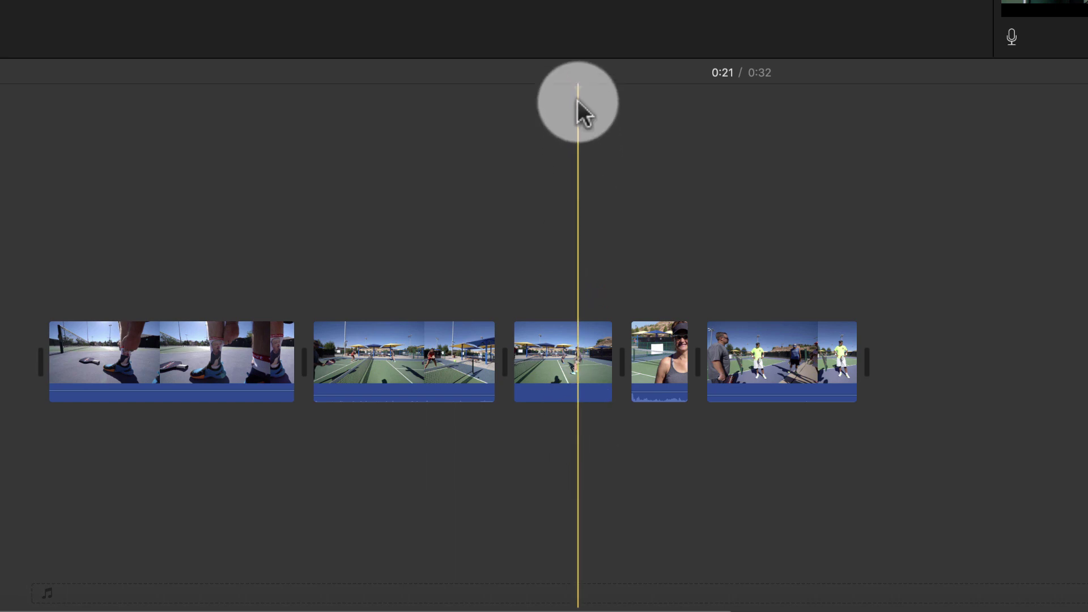
drag(578, 93, 506, 94)
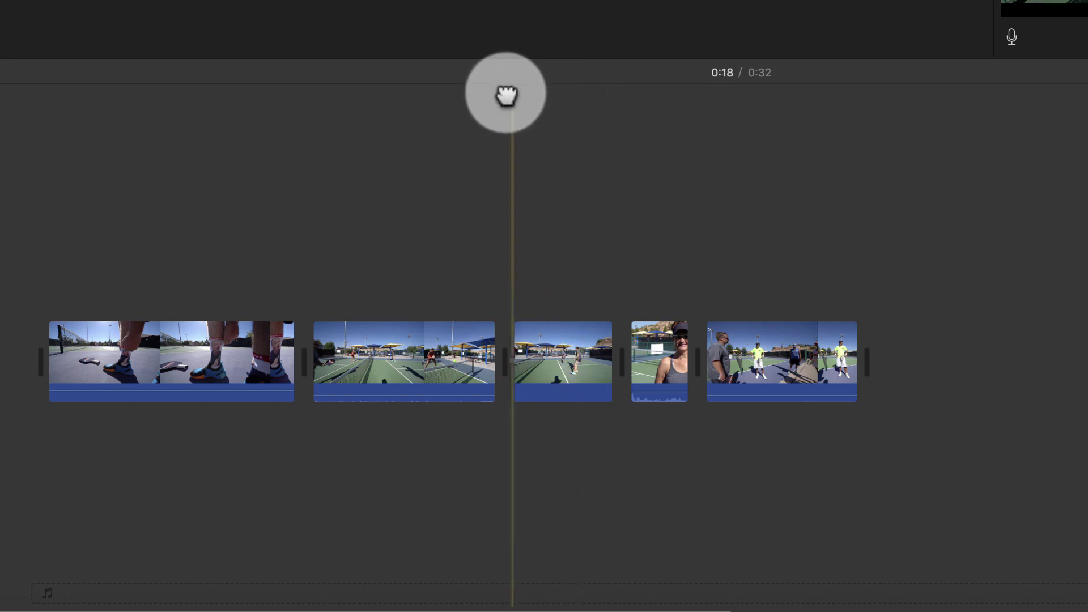
- Detach the audio from the visor woman clip and the final group clip, and delete both detached tracks
key(space)
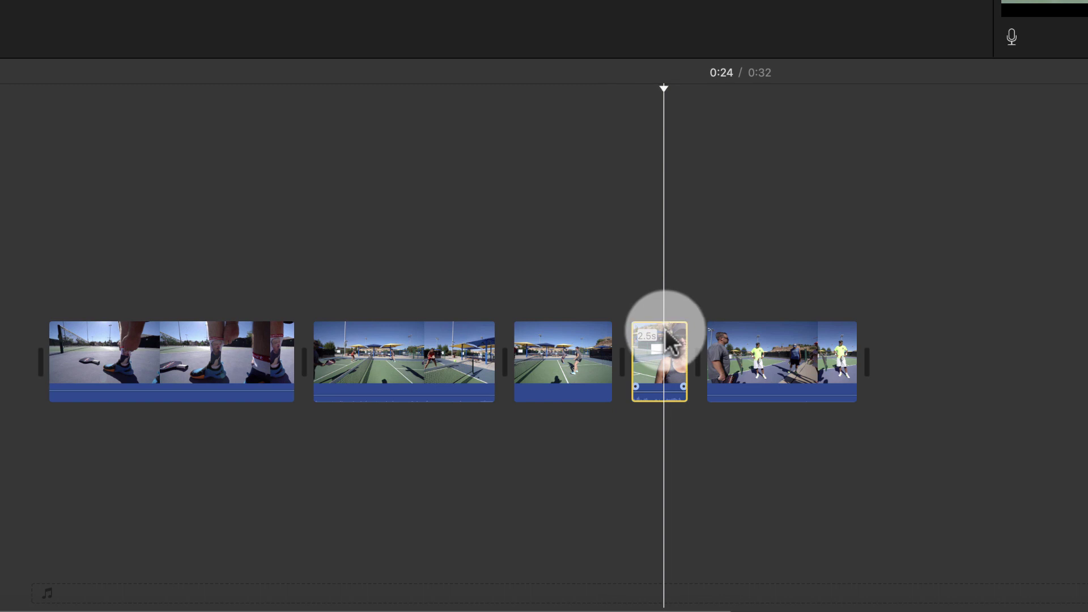
right_click(668, 356)
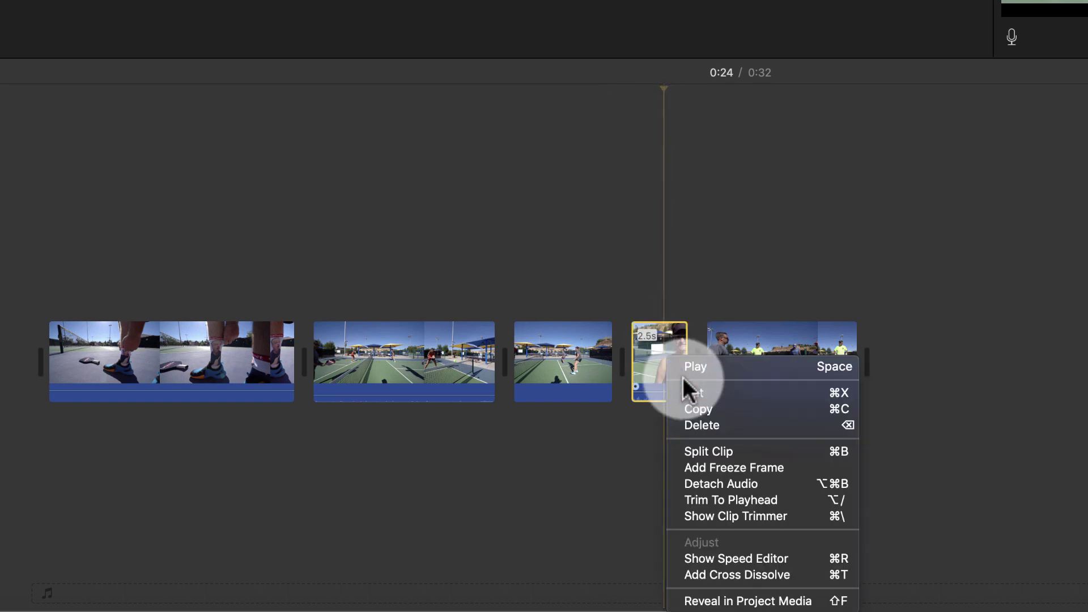
click(746, 483)
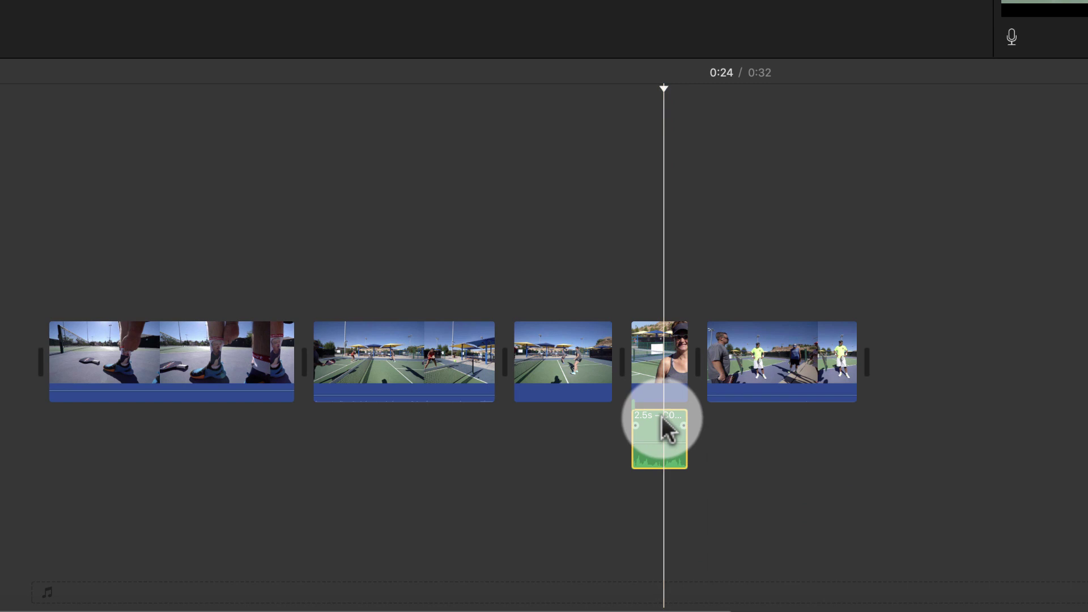
key(Delete)
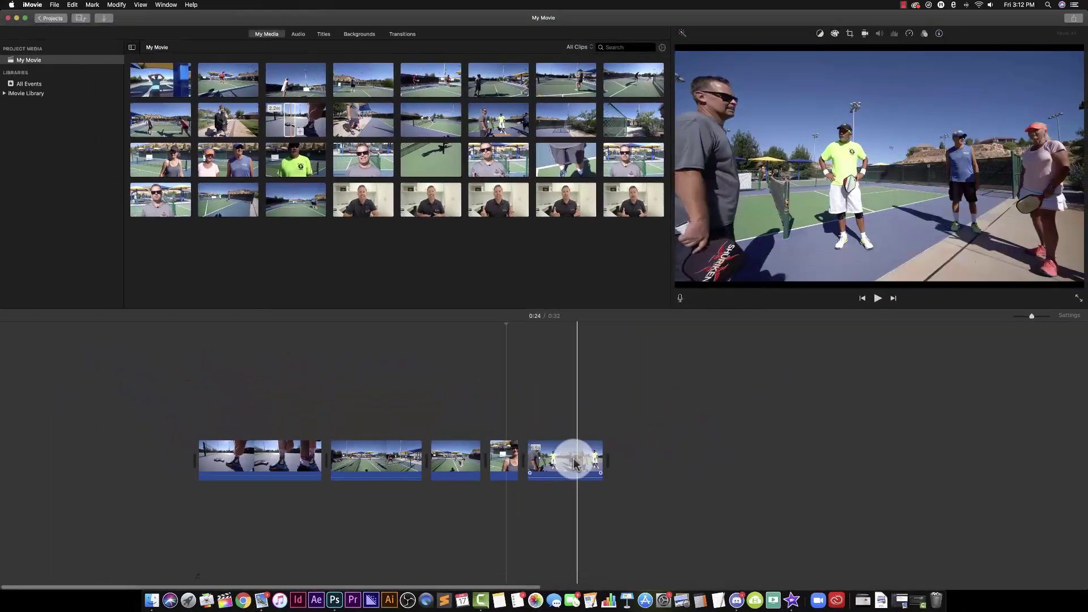
right_click(566, 470)
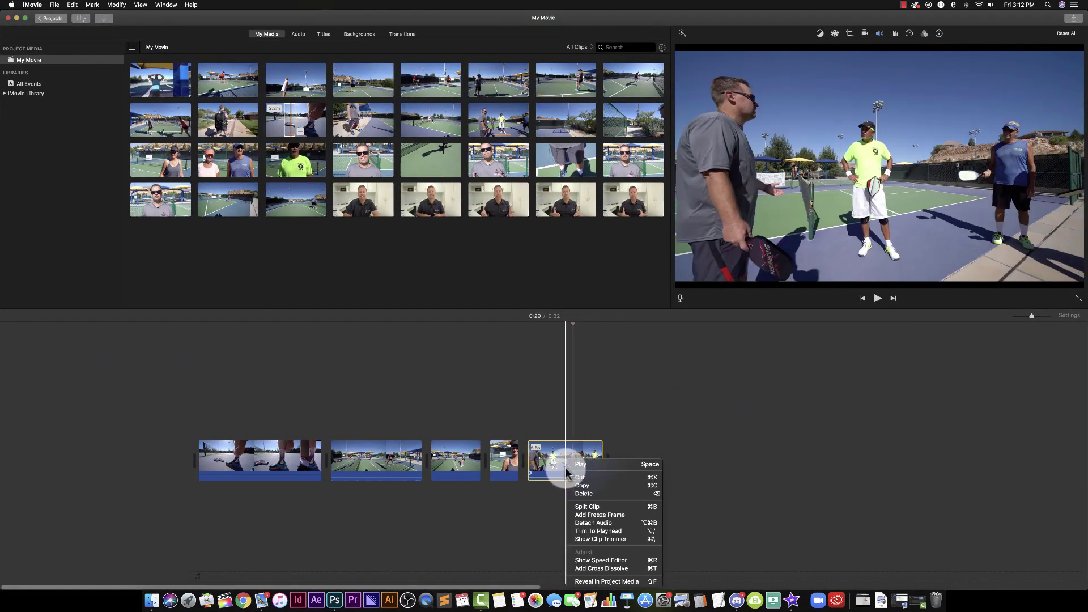
click(590, 524)
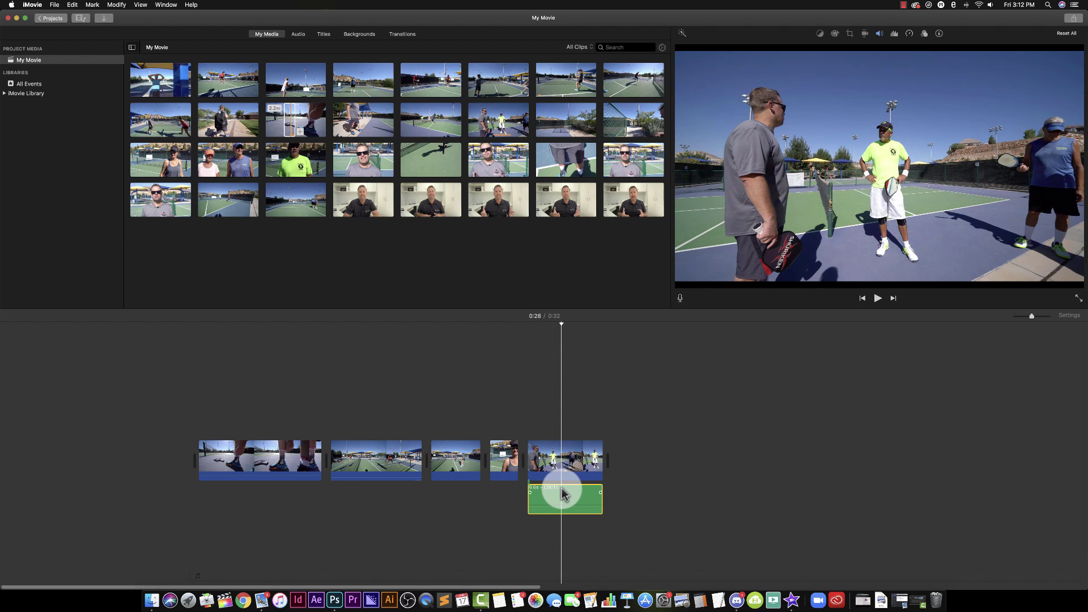
- Detach the audio from the 8.0s rally clip
click(406, 467)
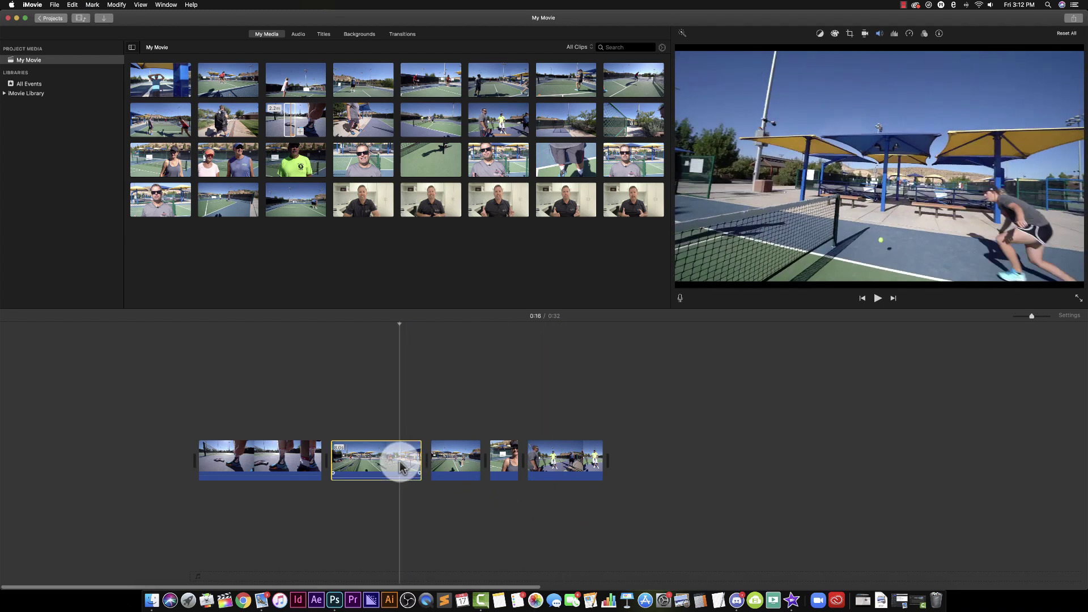
right_click(407, 465)
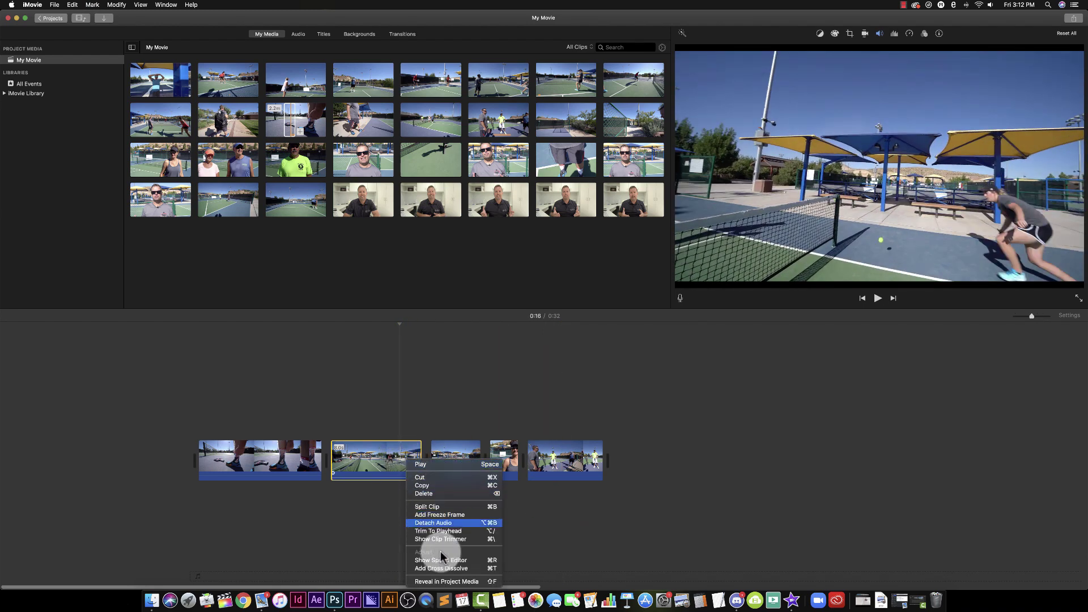
click(453, 523)
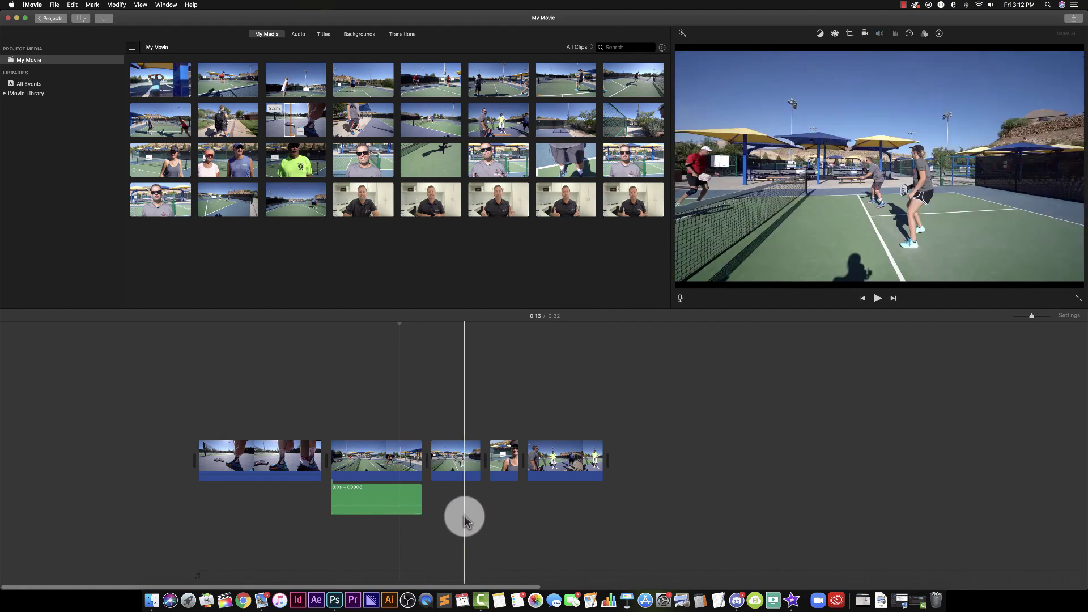
- Select the opening shoe clip together with the 8.0s rally clip, detach the audio, and delete both detached tracks under them
click(381, 436)
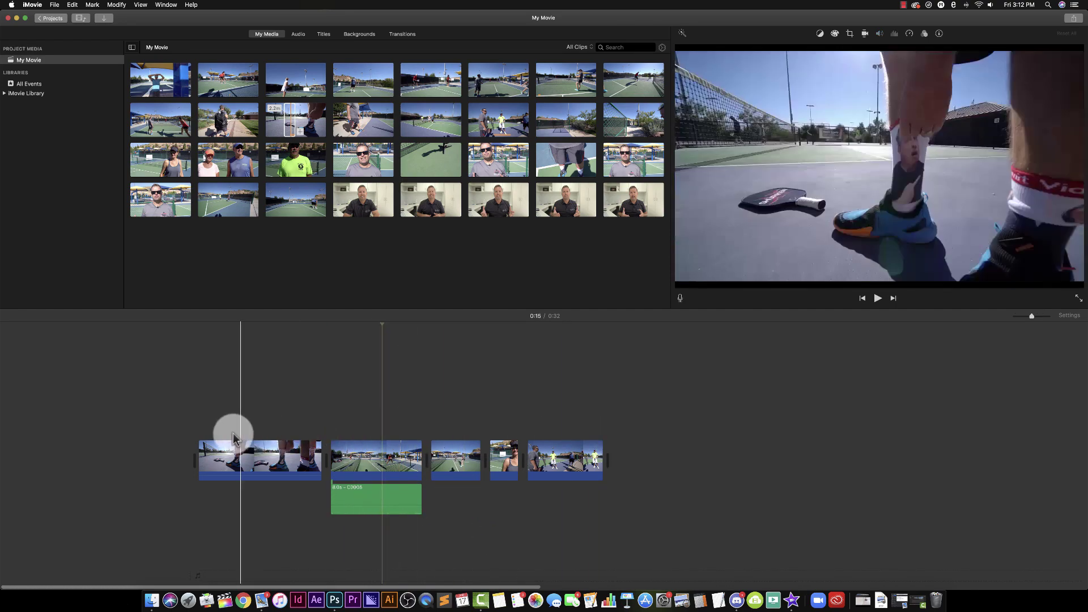
drag(235, 424, 381, 455)
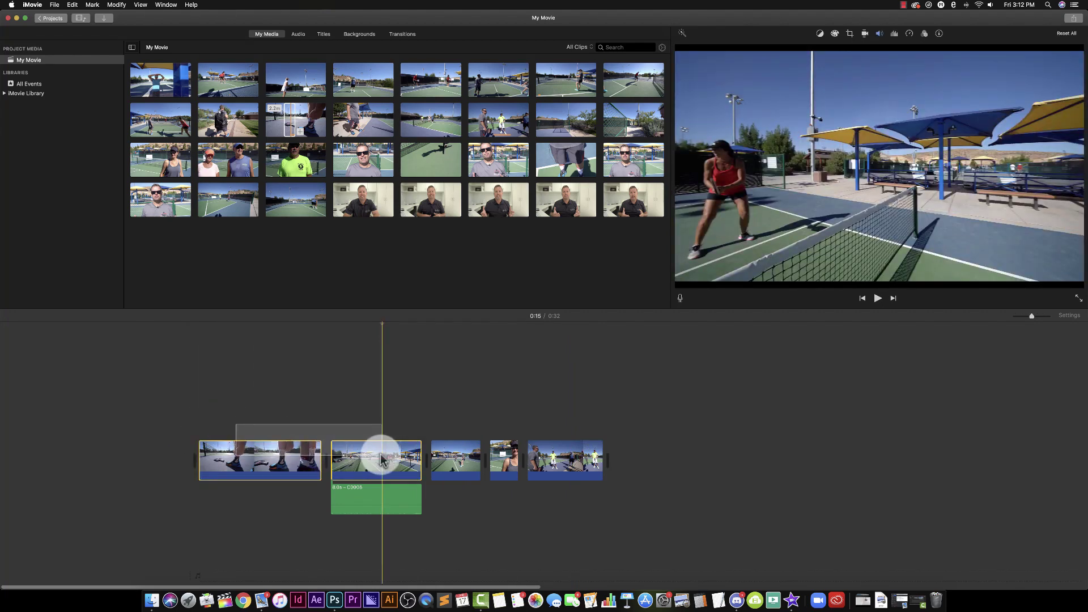
click(231, 400)
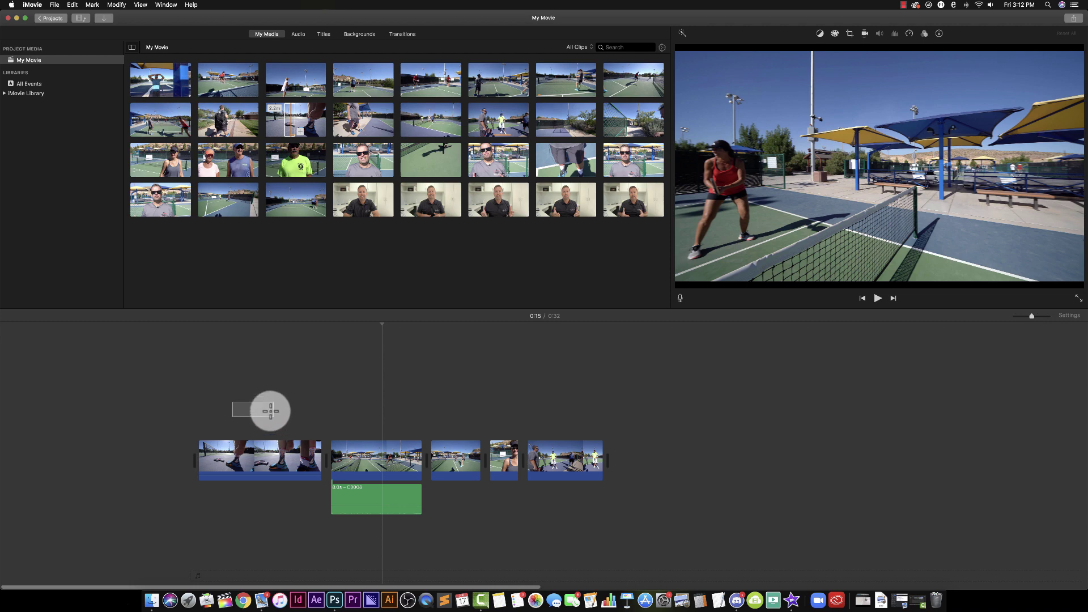
drag(270, 410, 378, 456)
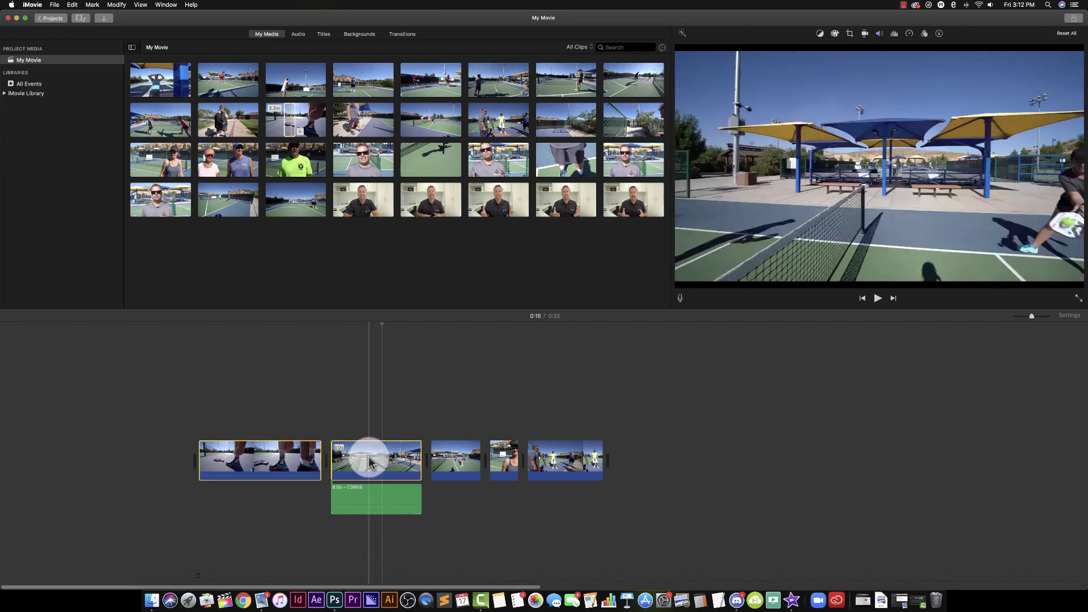
right_click(357, 460)
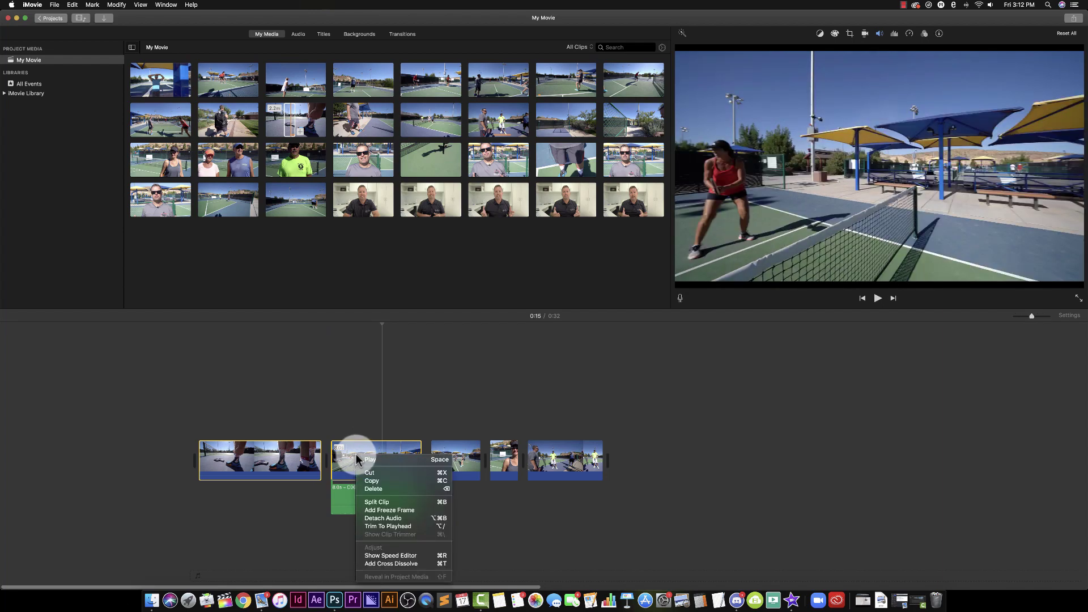
click(397, 518)
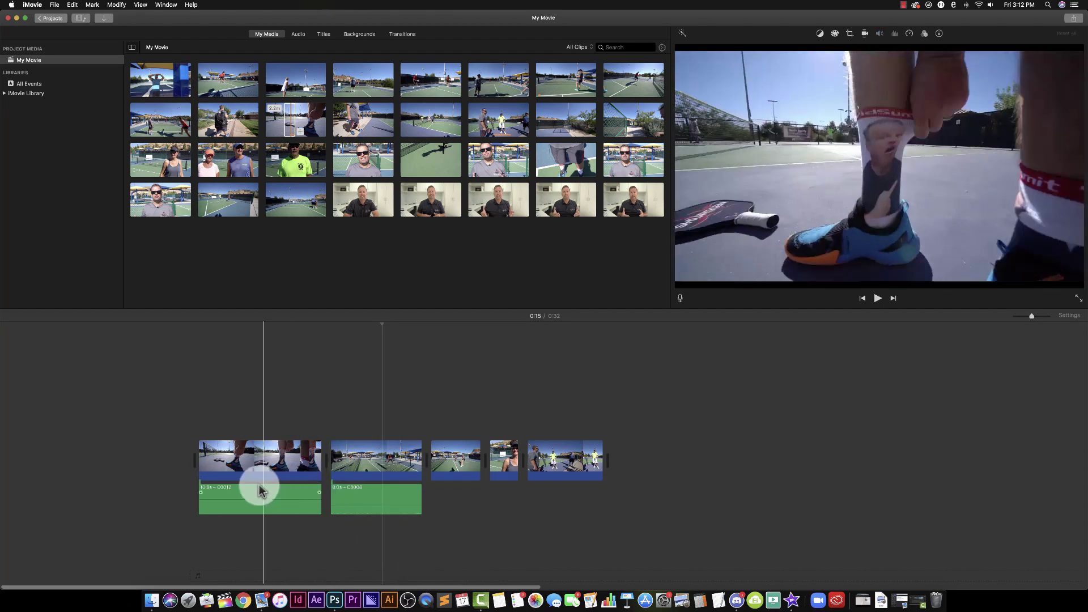
drag(433, 539, 283, 509)
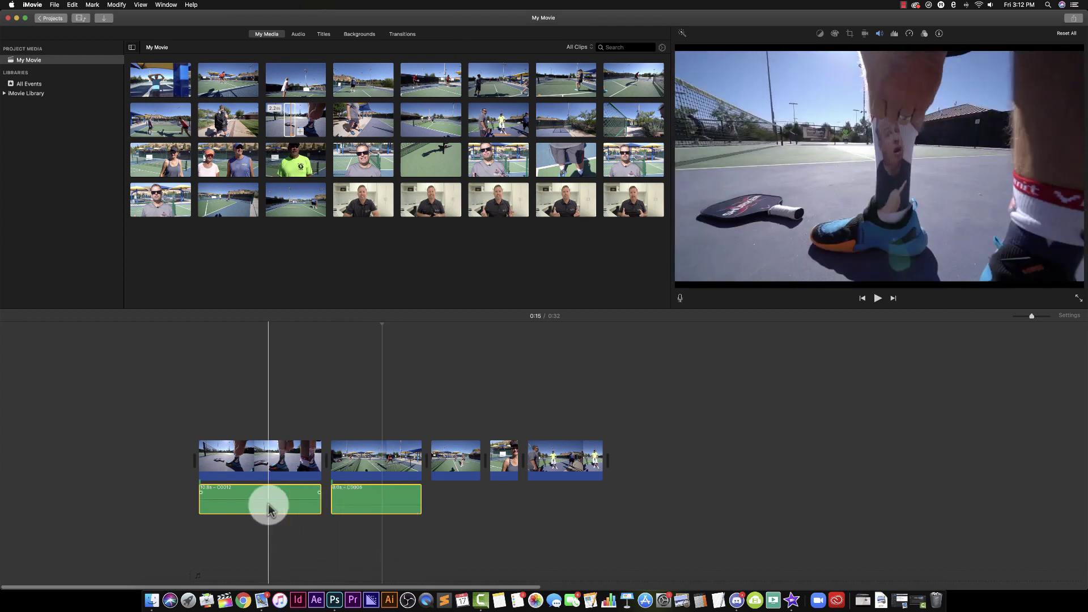
key(Delete)
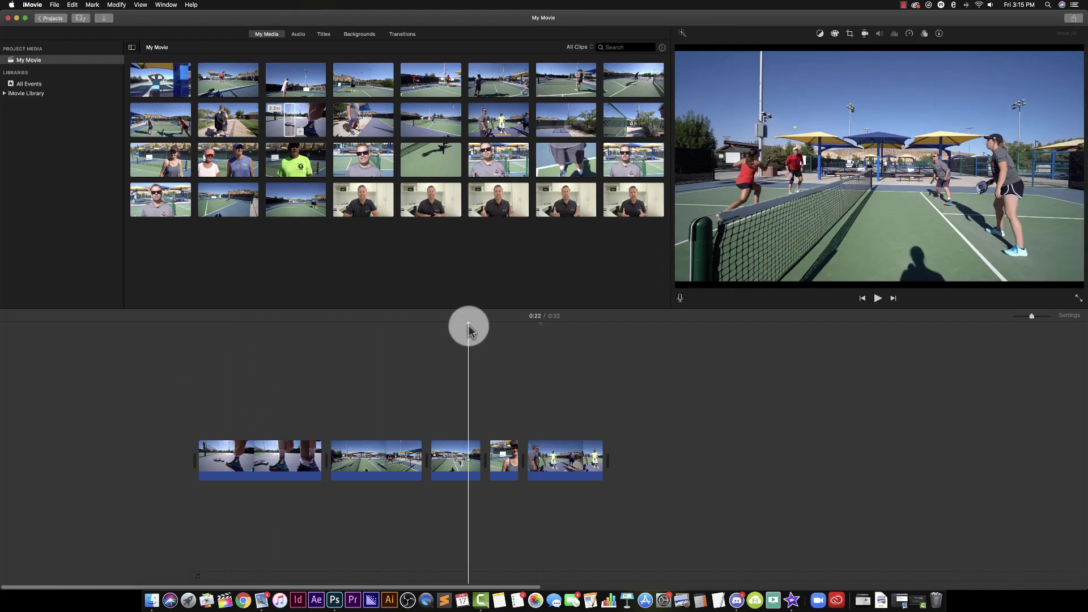
- Add a Cross Zoom transition between the 8.0s and 4.3s rally clips and play it back from just before the cut
click(468, 325)
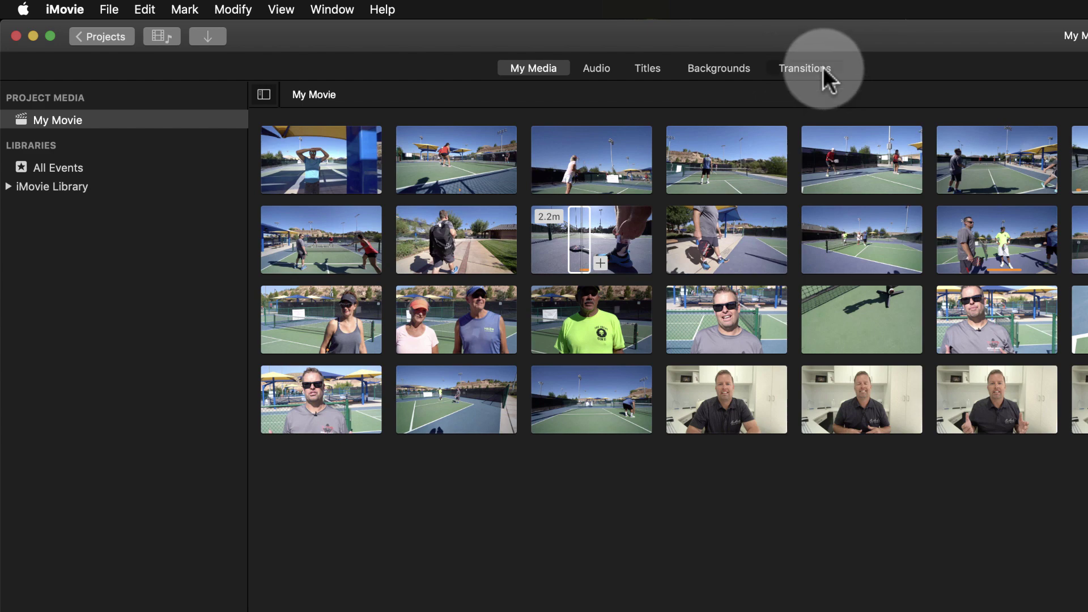
click(823, 66)
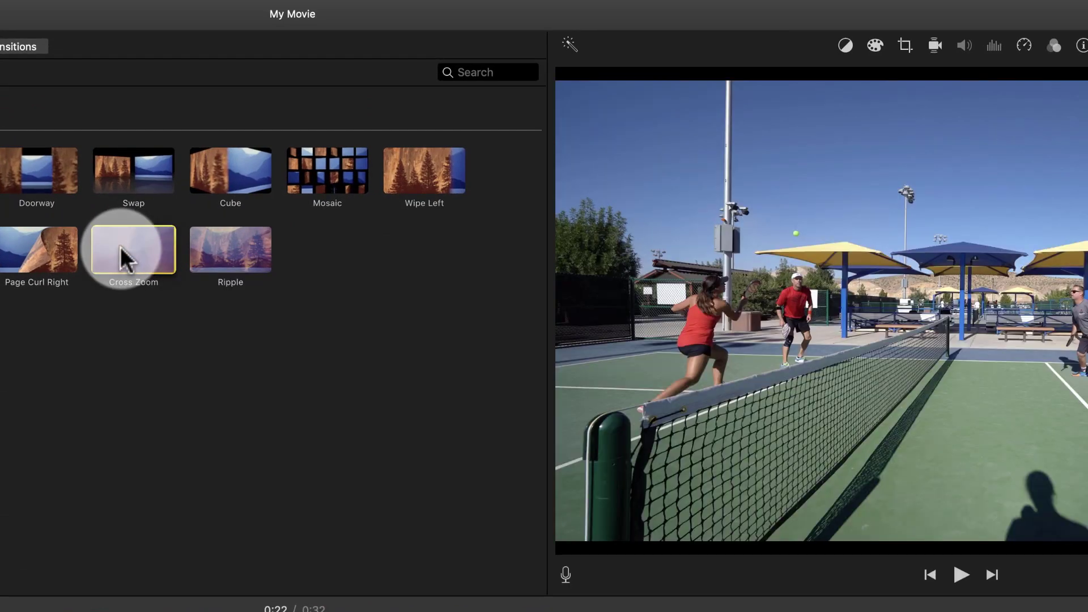
click(149, 249)
drag(148, 247, 85, 378)
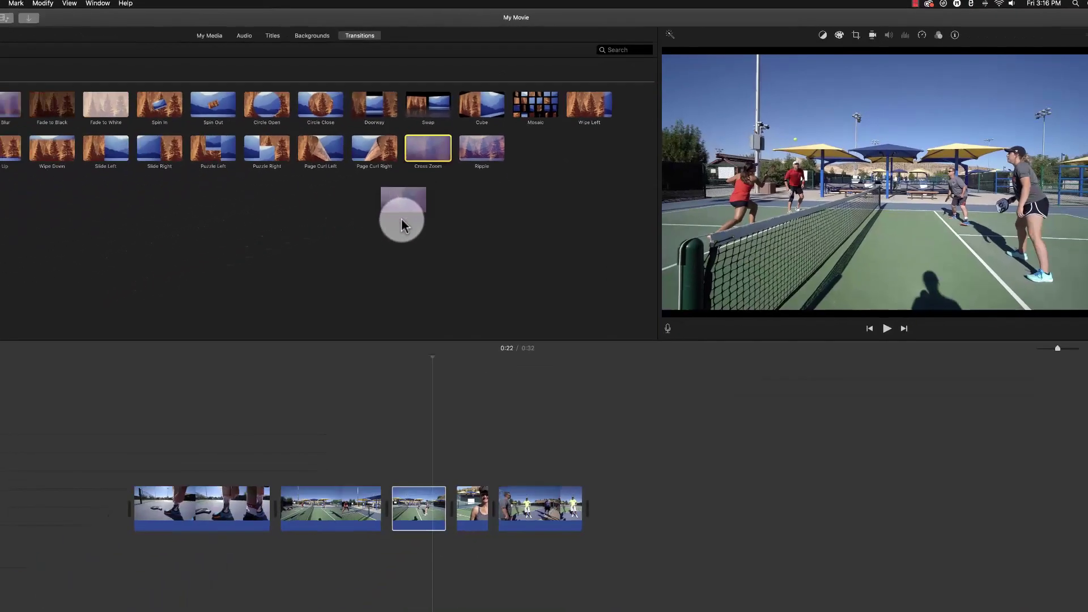
drag(401, 219, 369, 460)
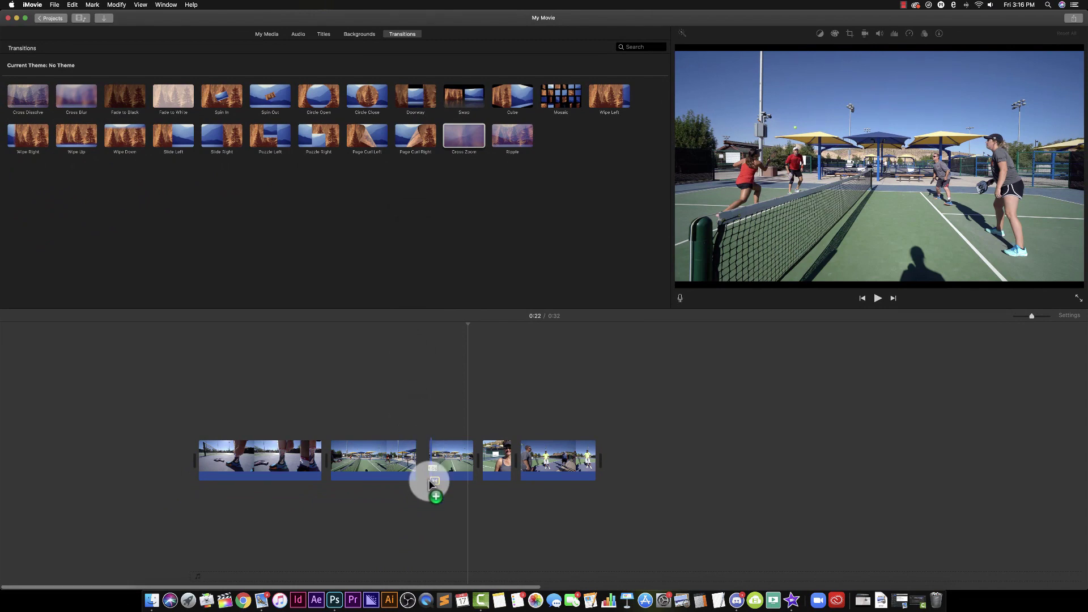
drag(429, 479, 428, 476)
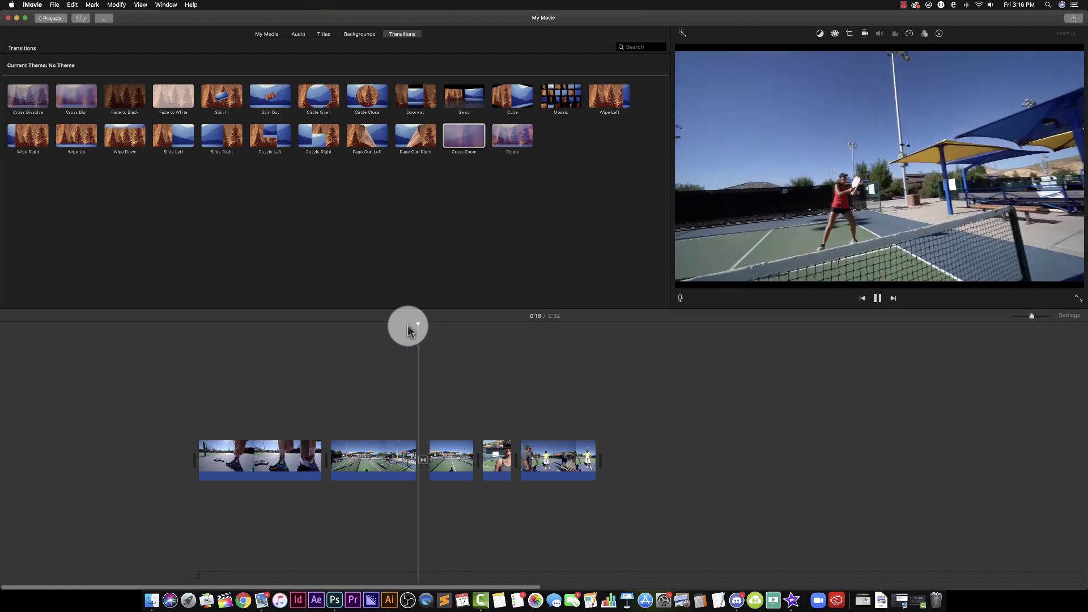
key(space)
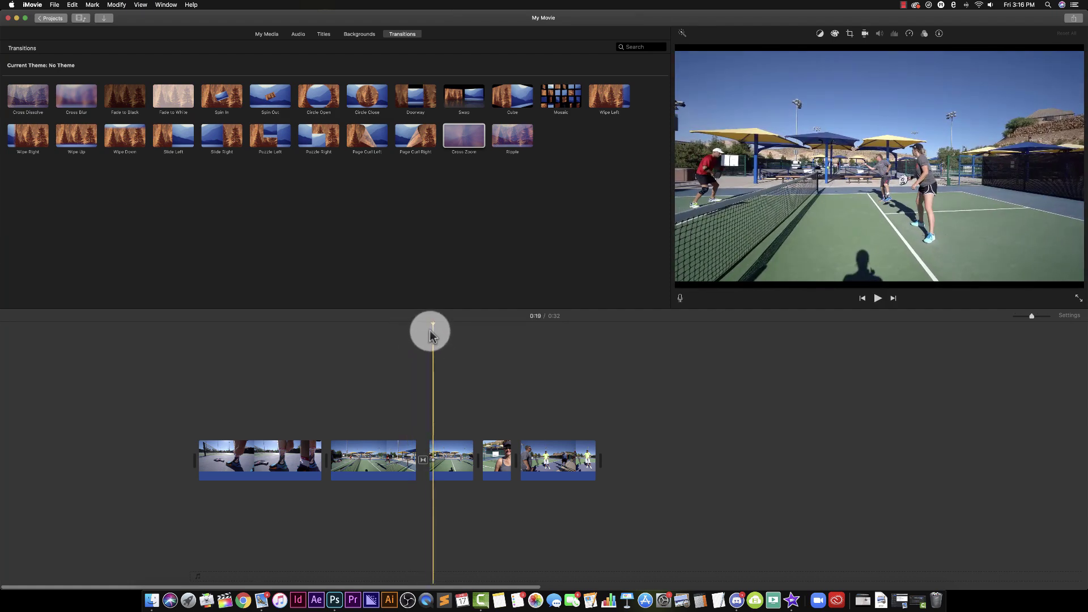
click(394, 323)
key(space)
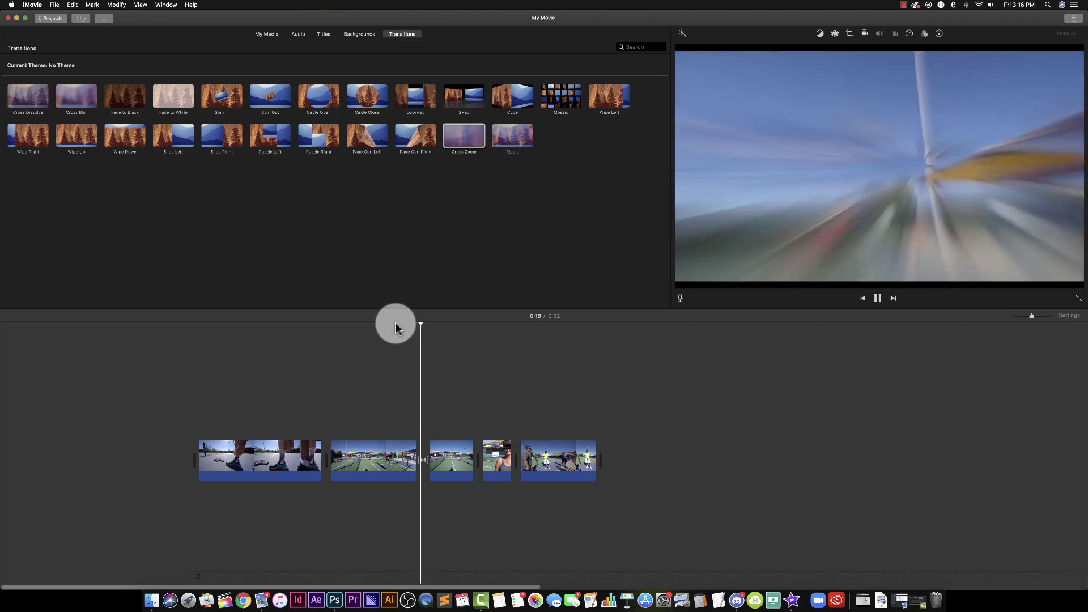
key(space)
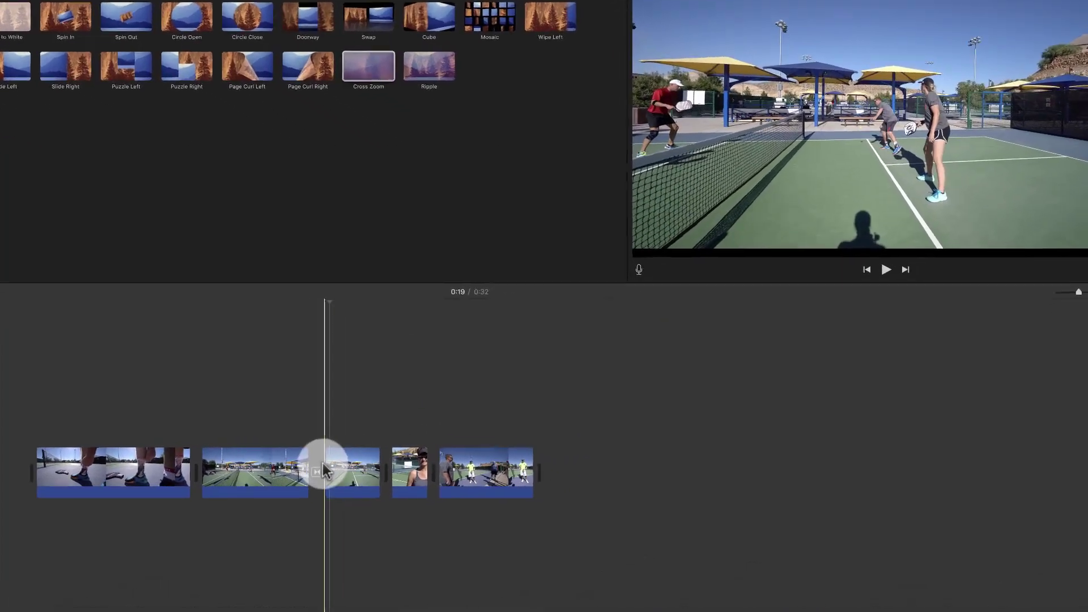
key(space)
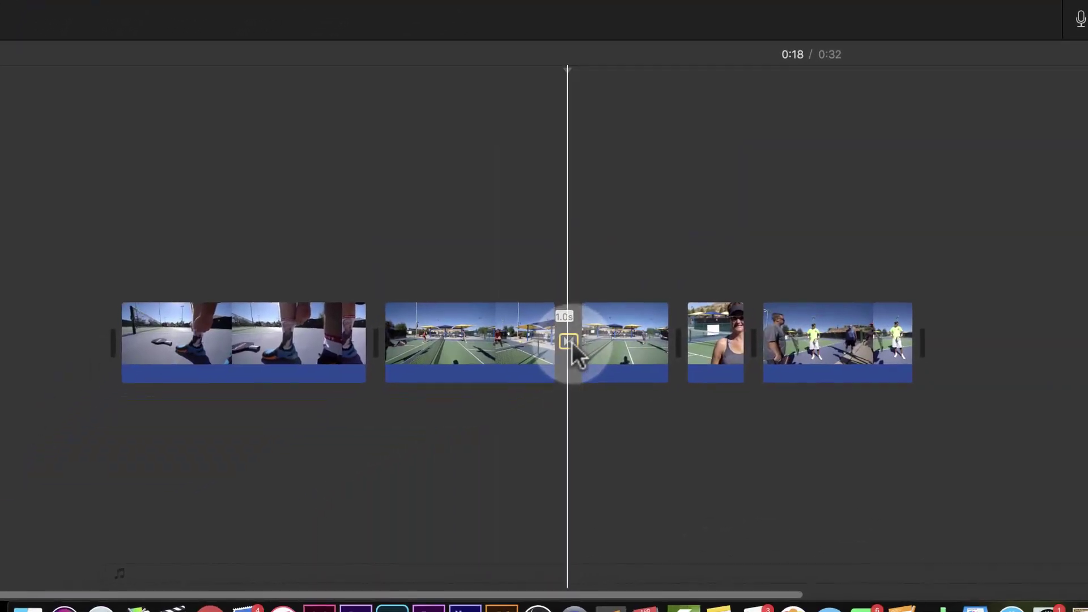
- Set the Cross Zoom transition's duration to 0.35 s and replay the cut between the two rally clips
double_click(398, 425)
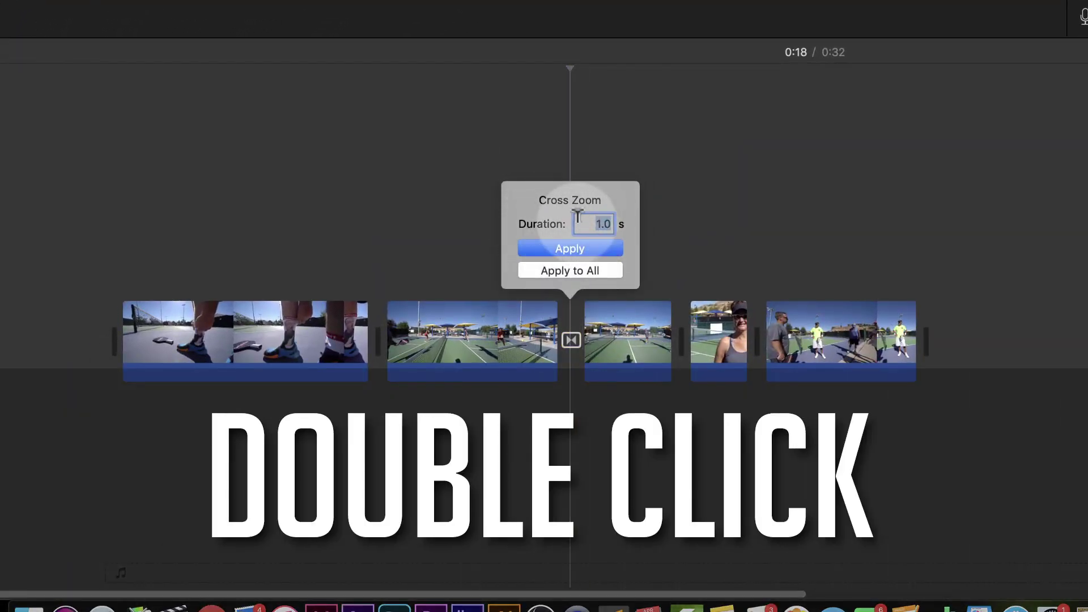
text(0.35)
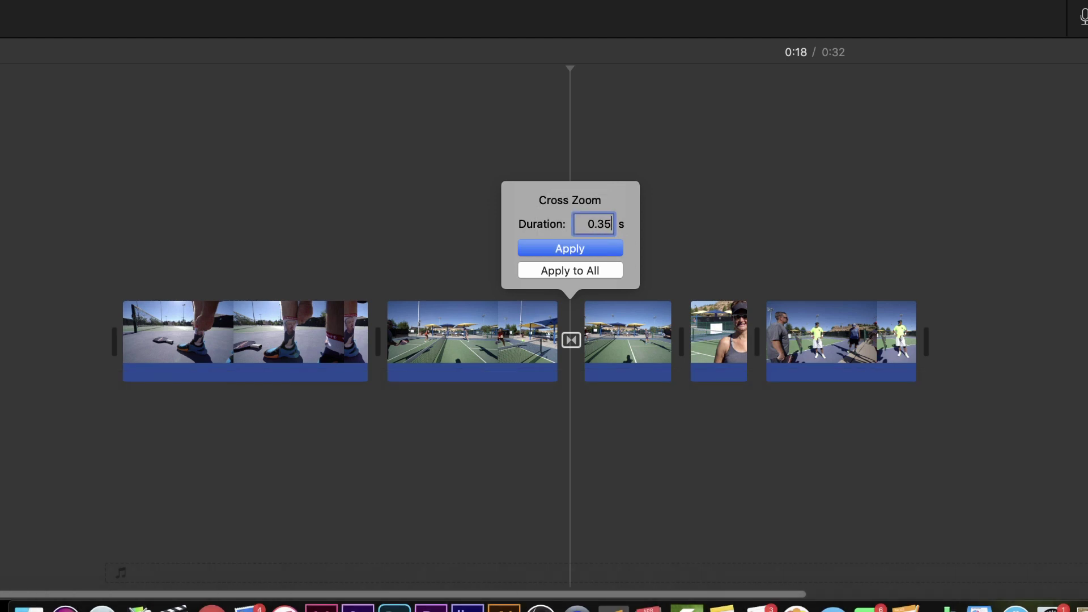
key(Return)
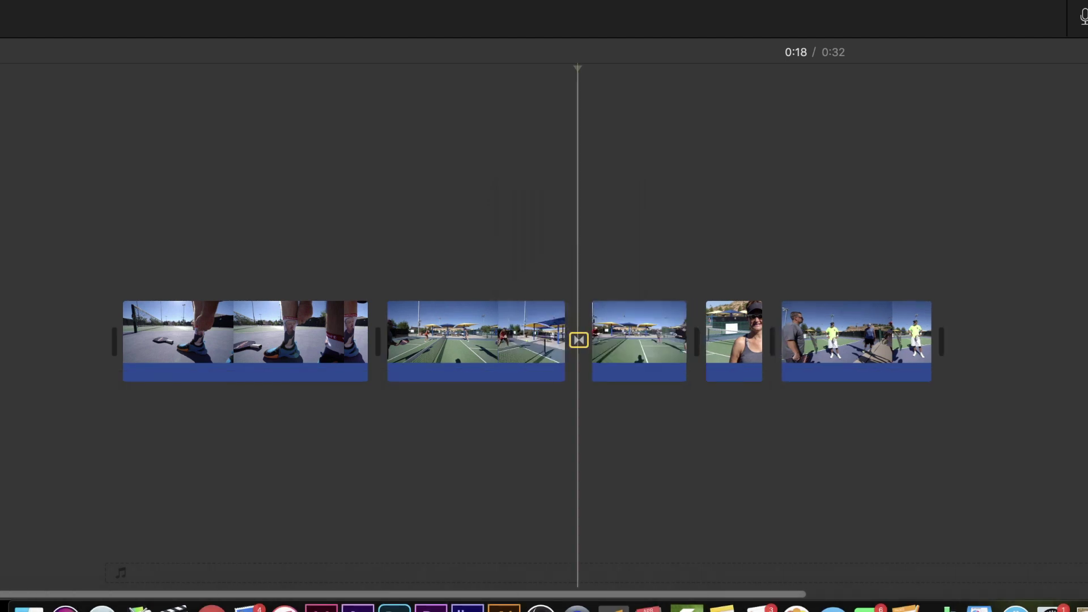
click(634, 119)
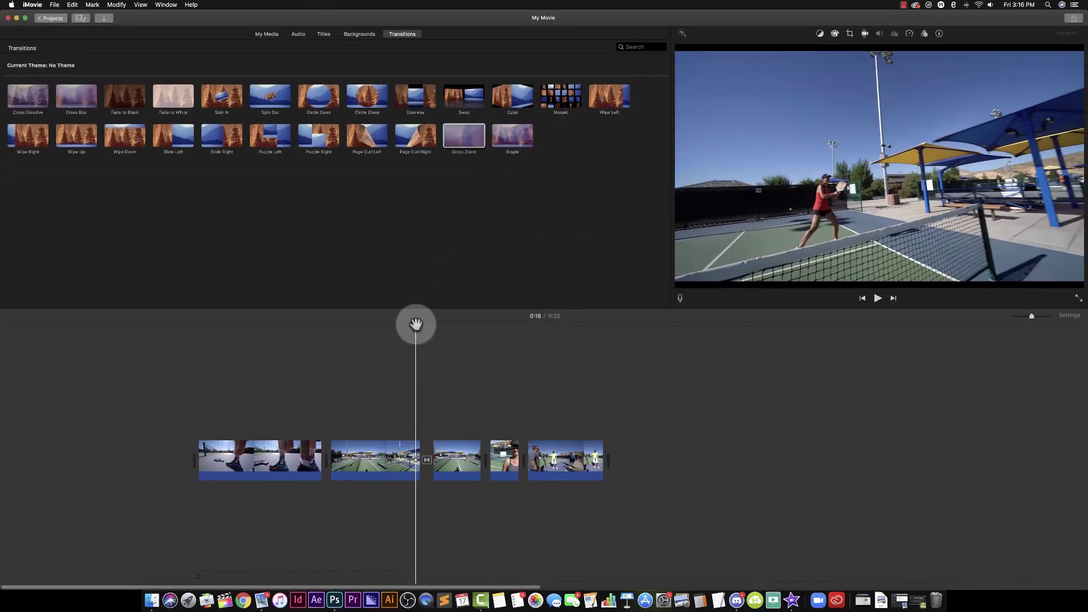
key(space)
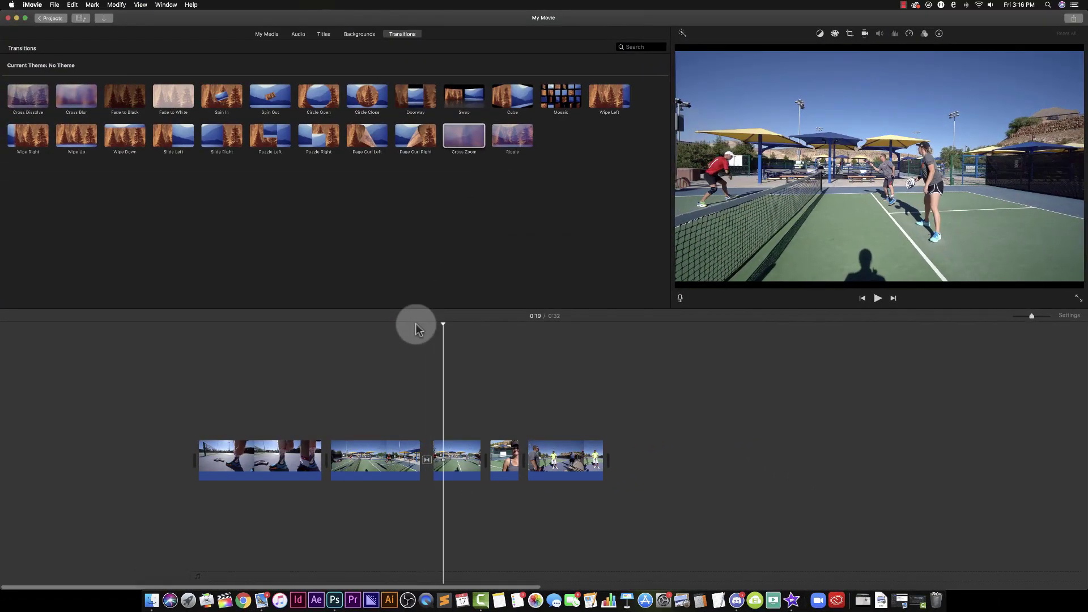
click(416, 325)
key(space)
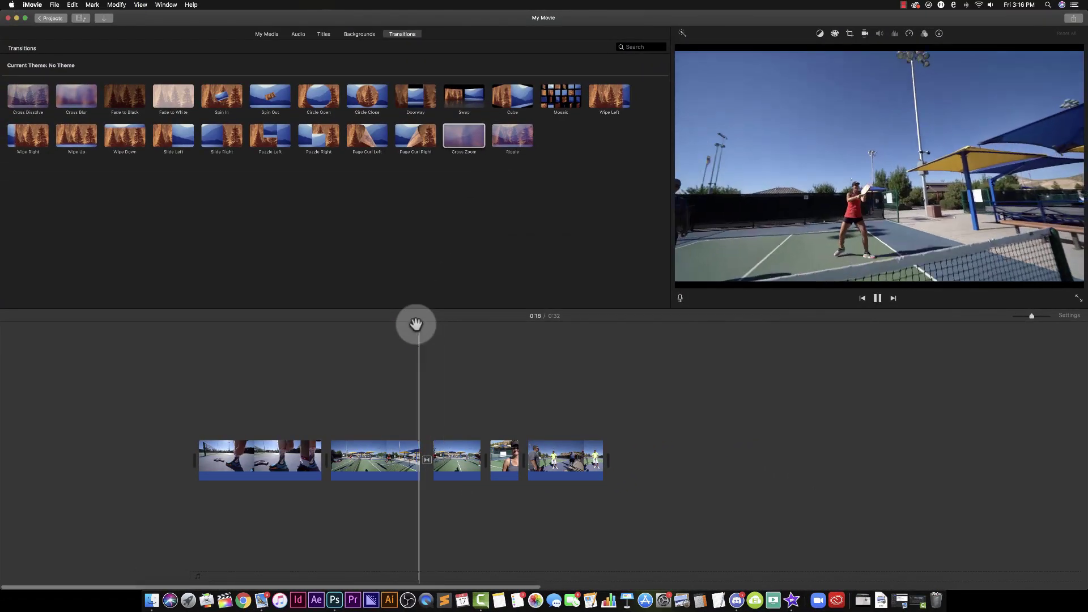
key(space)
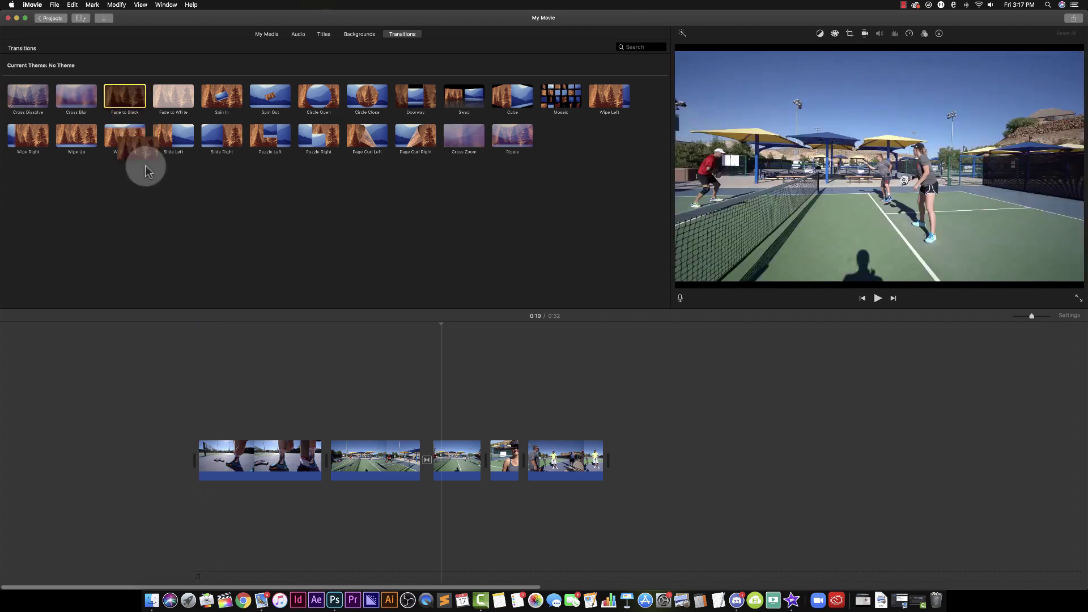
- Add a Fade to Black transition before the opening shoe clip and play the movie's start
drag(190, 296, 199, 417)
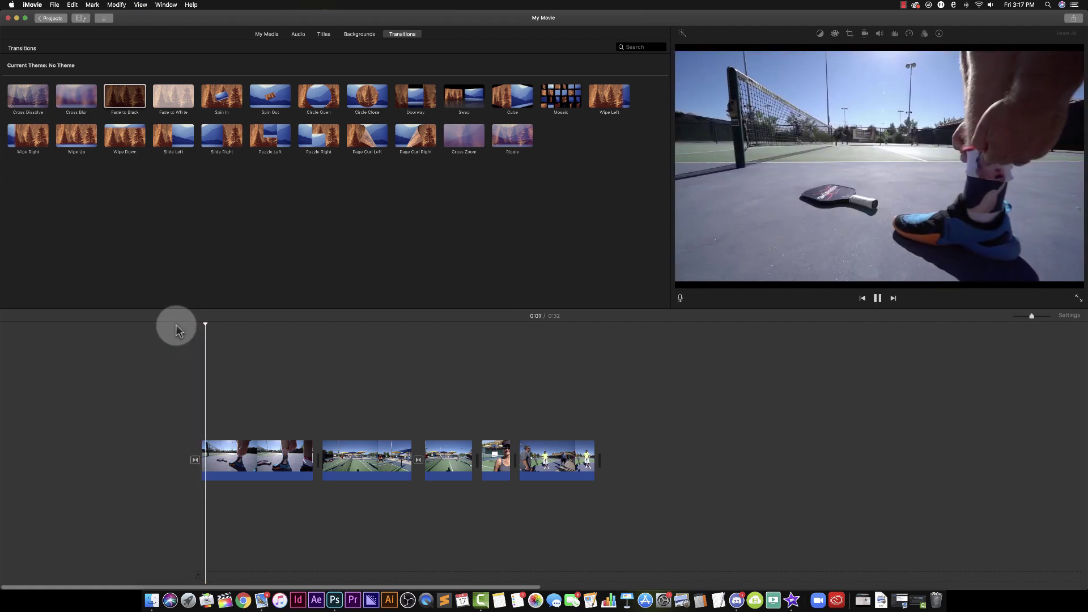
key(space)
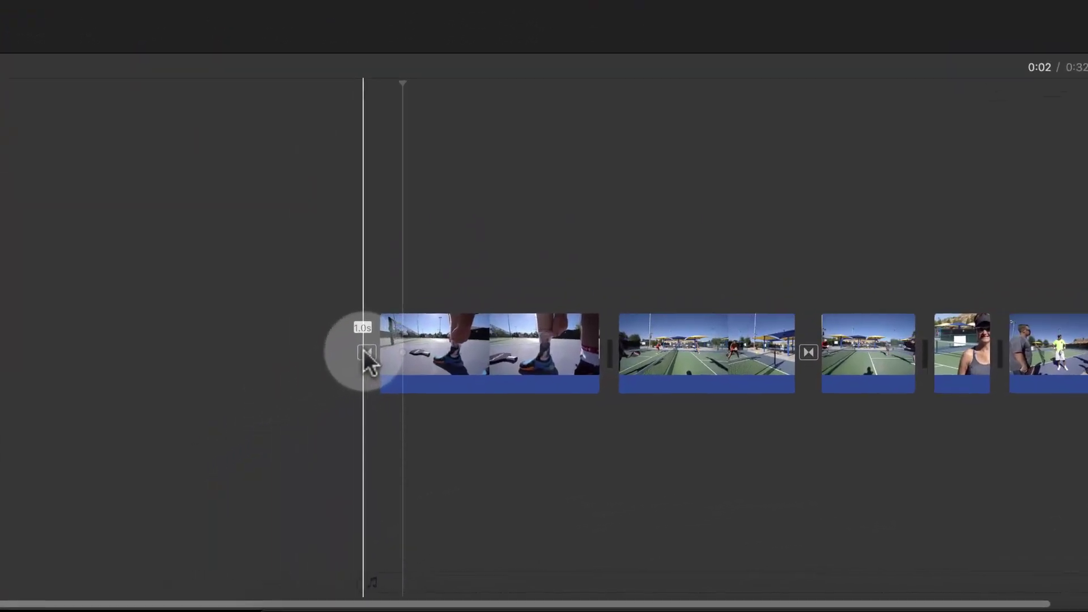
- Set the opening Fade to Black transition's duration to 1.5 s and play the movie's start
click(195, 460)
double_click(372, 352)
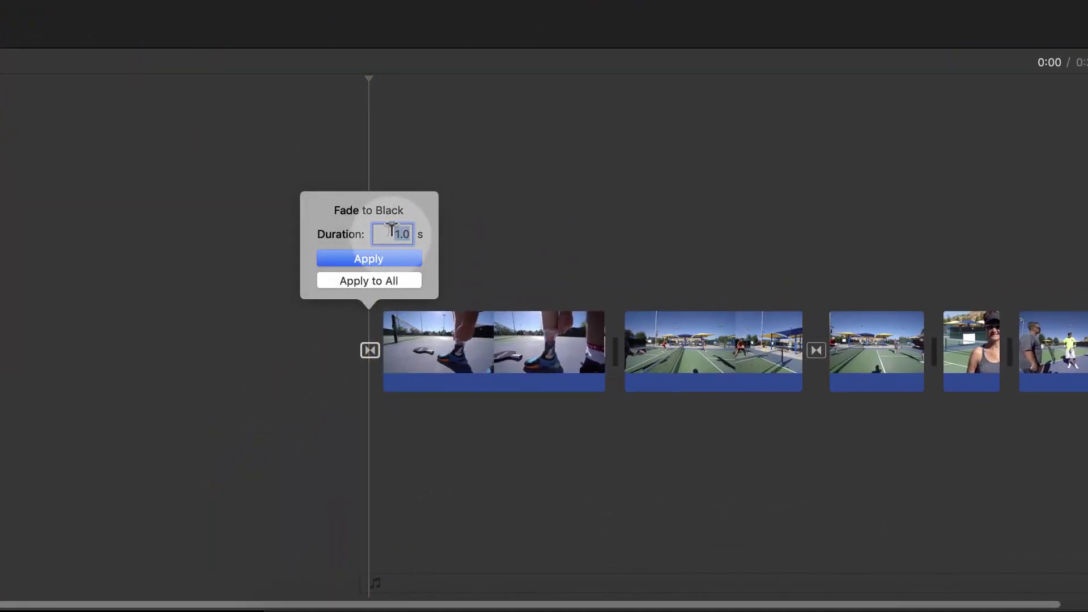
text(1)
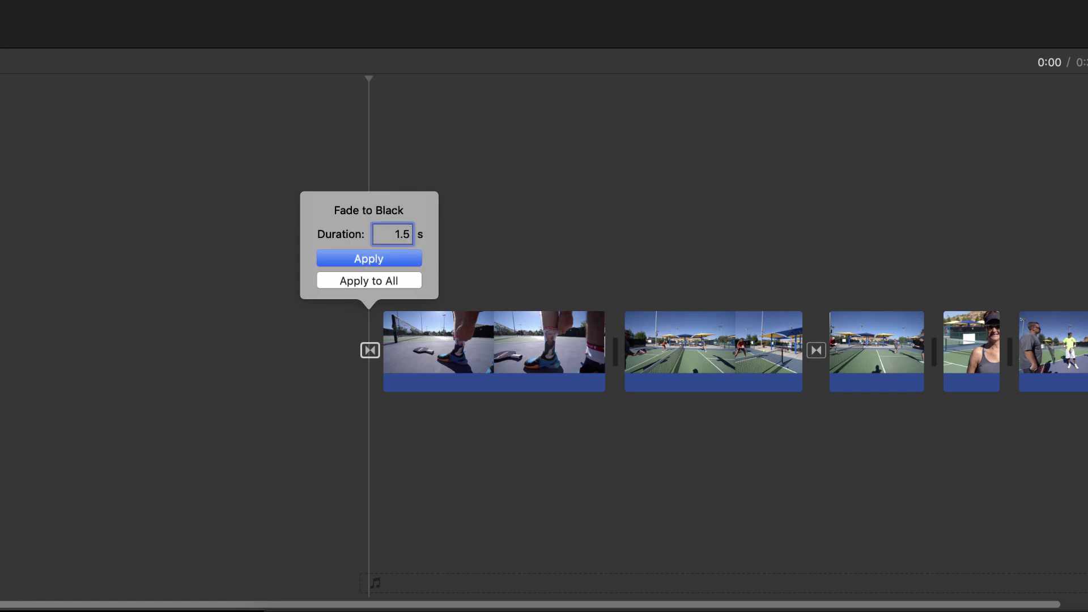
key(Return)
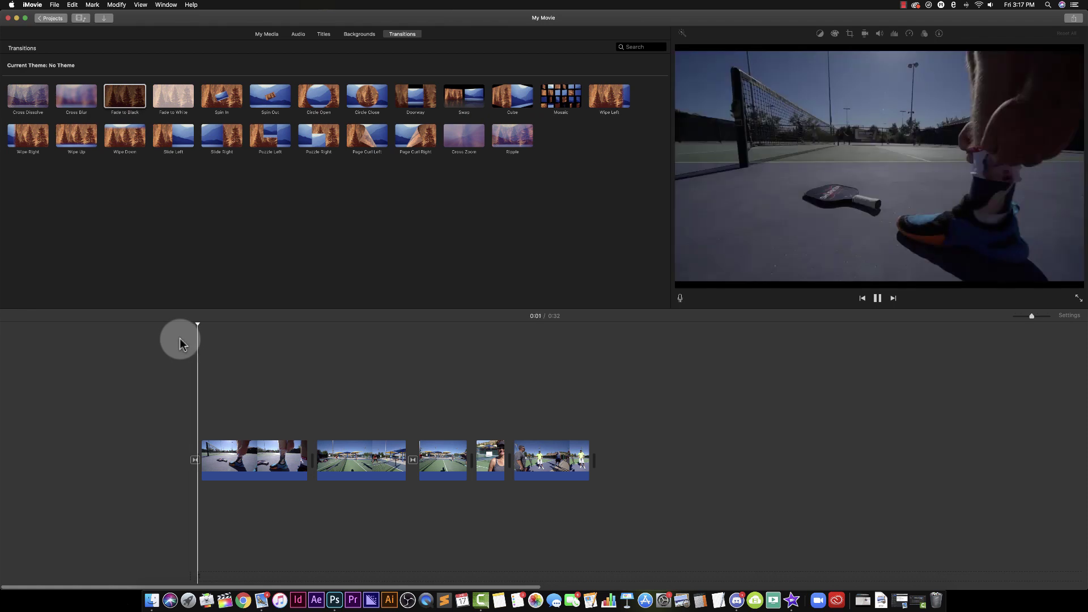
key(space)
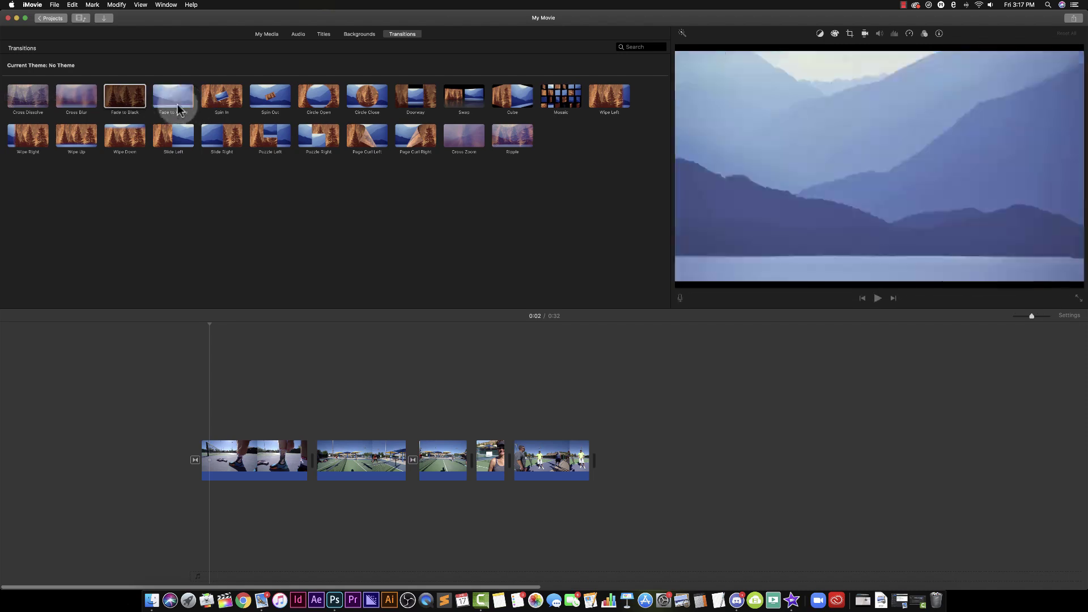
- Add a Fade to Black transition after the last clip, play it back, and set its duration to 2 s
drag(128, 104, 595, 470)
click(570, 322)
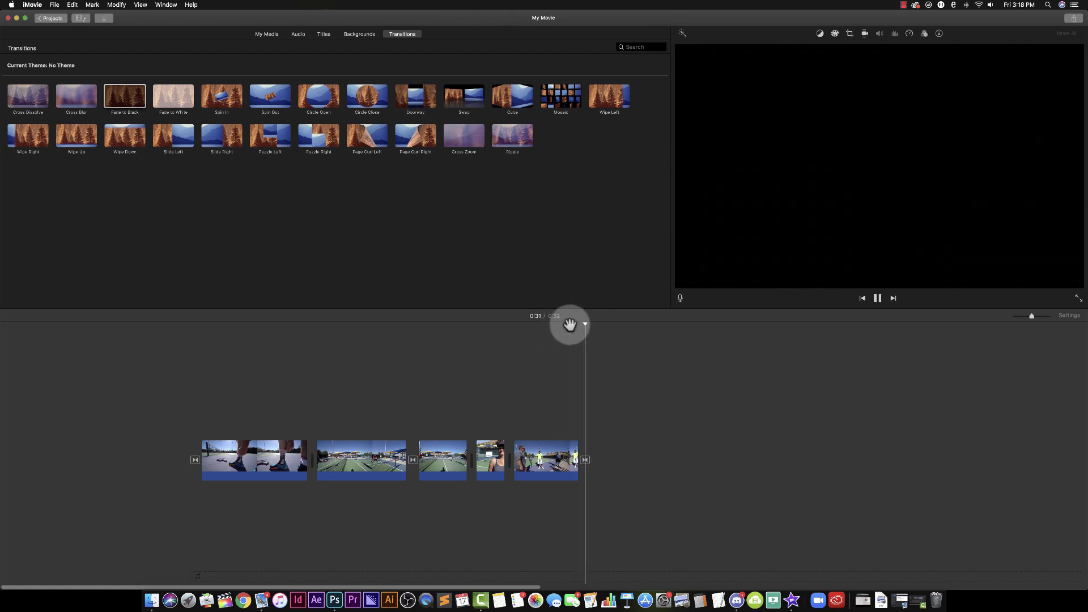
key(space)
double_click(585, 460)
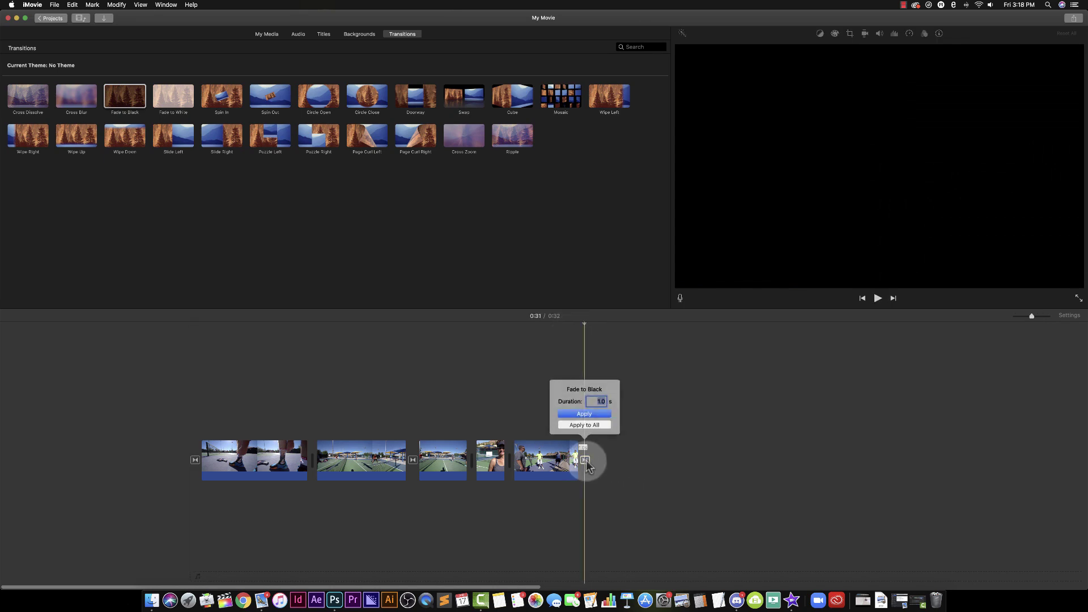
text(2)
key(Return)
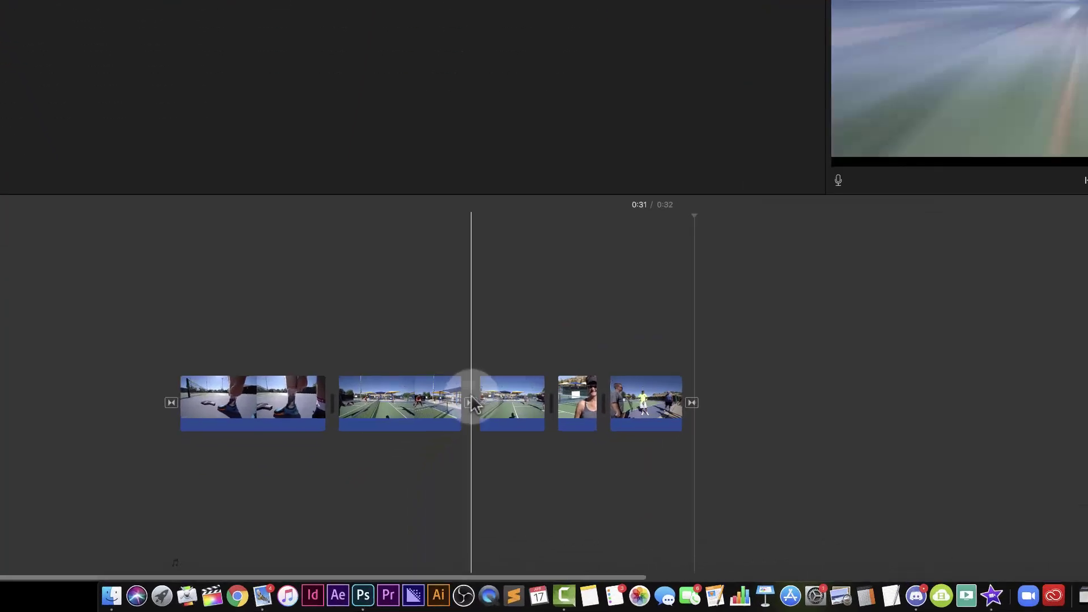
- Copy the Cross Zoom transition to the cut before the woman's clip and to the cut after the opening shoe clip
click(469, 403)
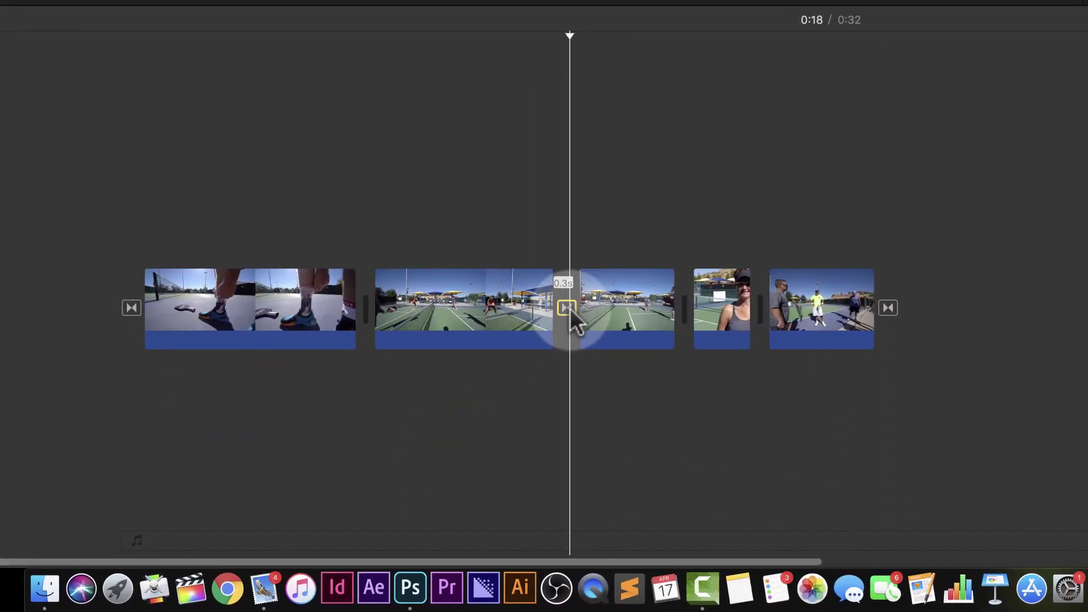
drag(570, 309, 681, 302)
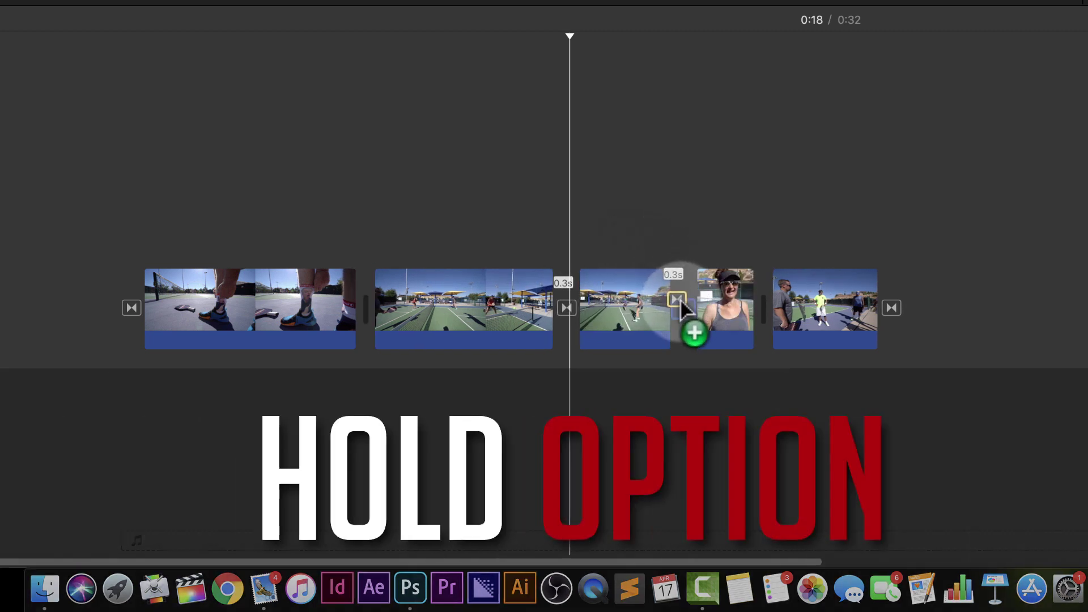
drag(683, 302, 683, 304)
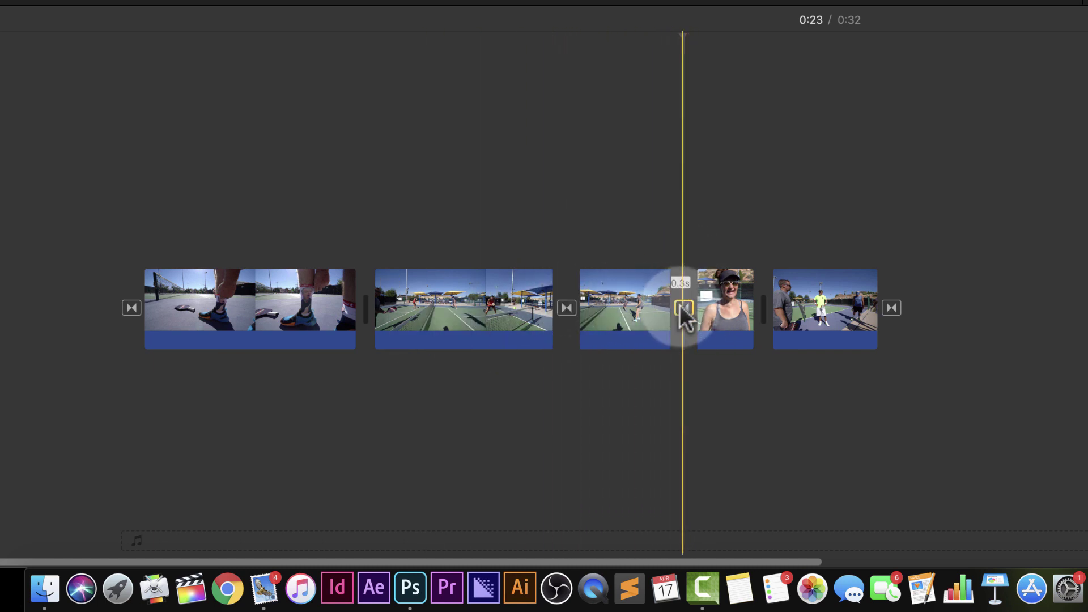
drag(682, 308, 684, 291)
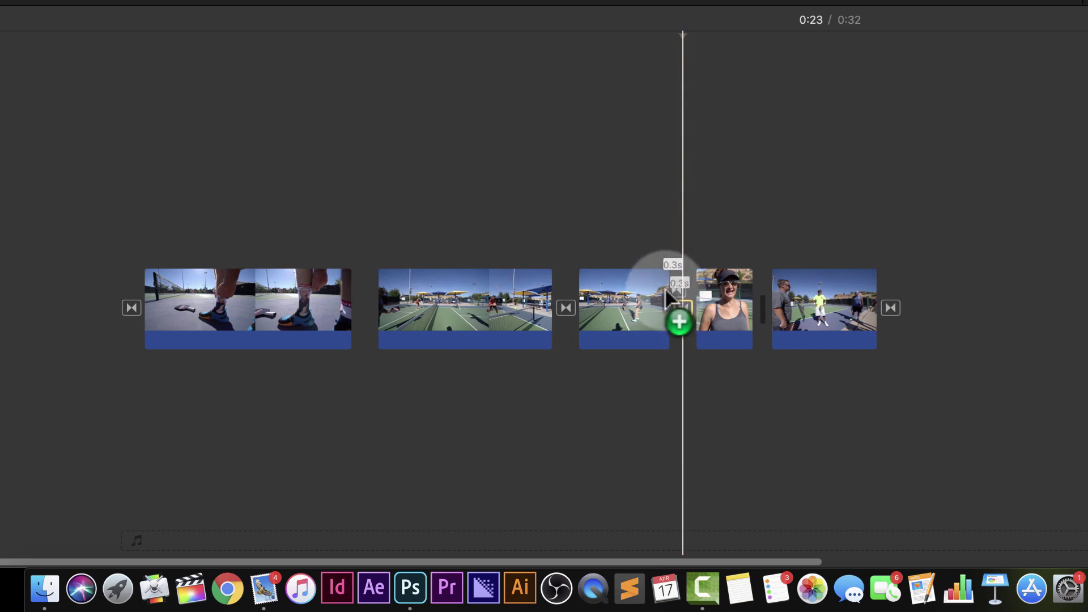
drag(669, 298, 363, 304)
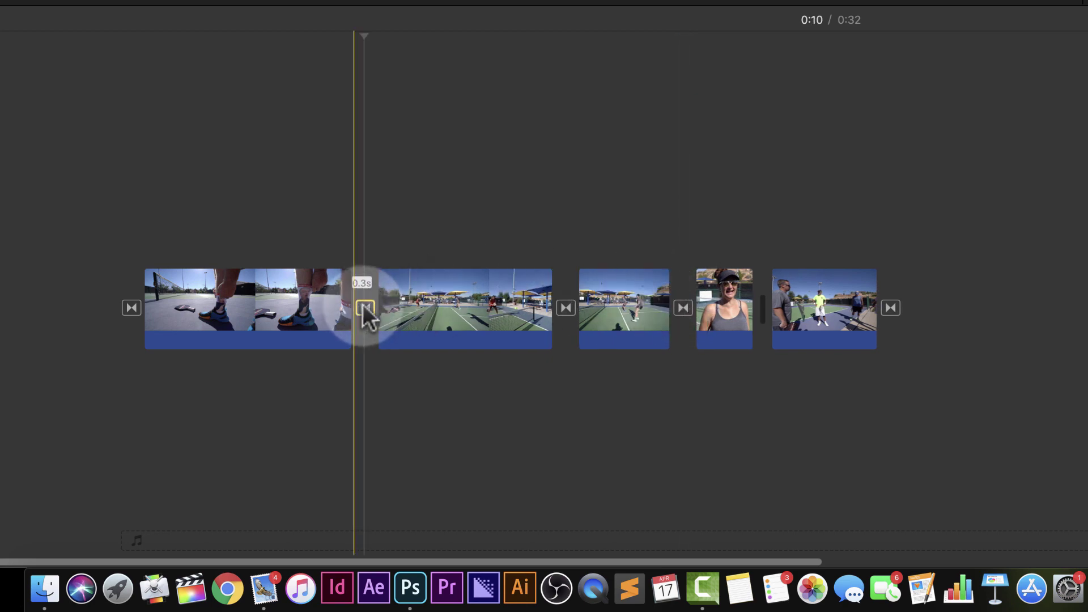
- Play the movie from just before the cut between the opening shoe clip and the first rally clip
click(333, 85)
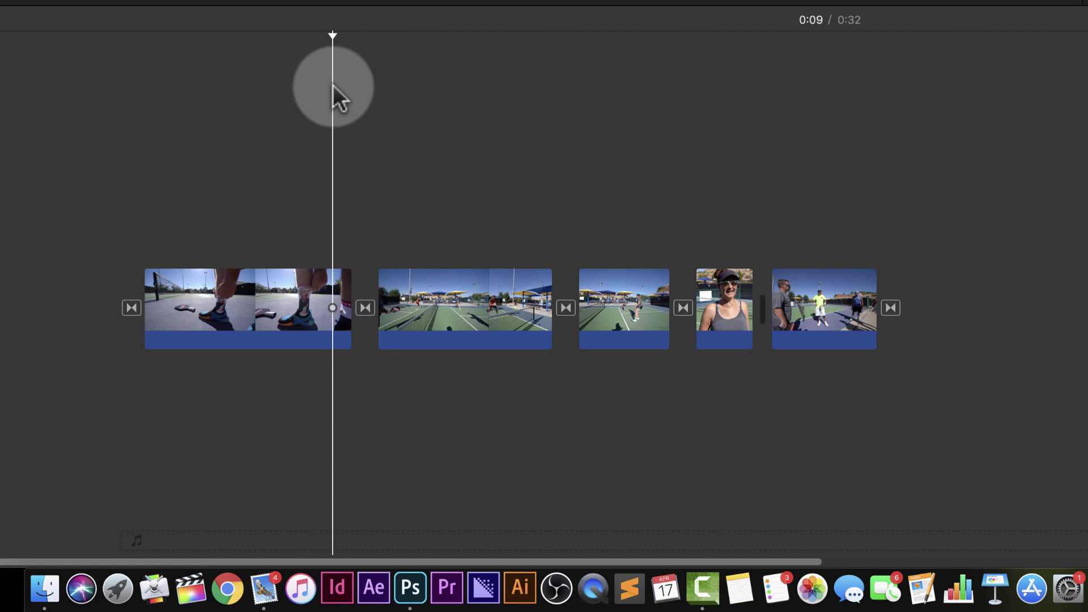
key(space)
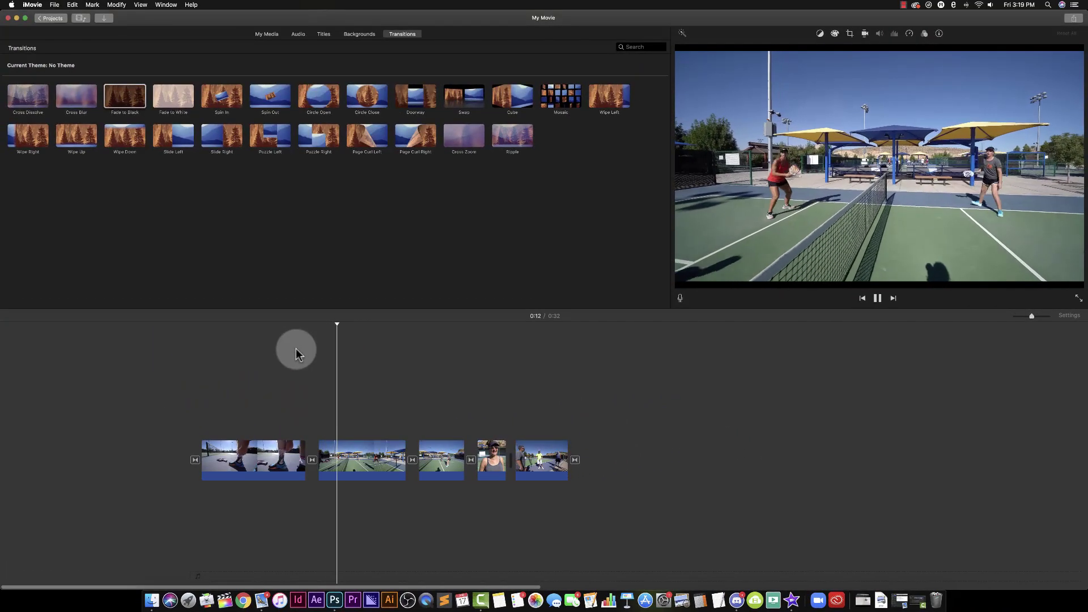
scroll(303, 343, right, 5)
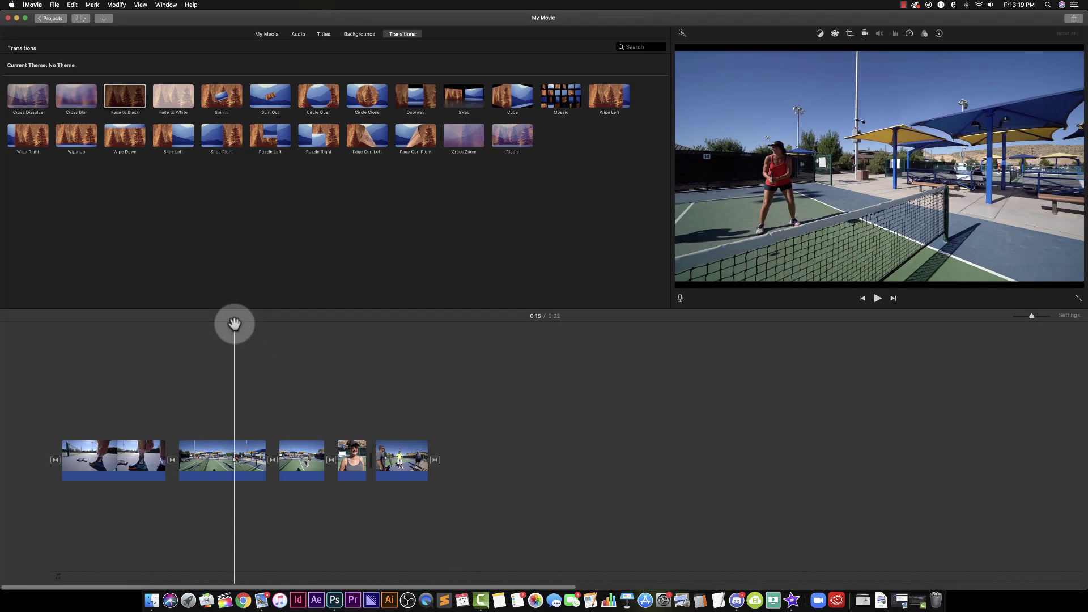
key(space)
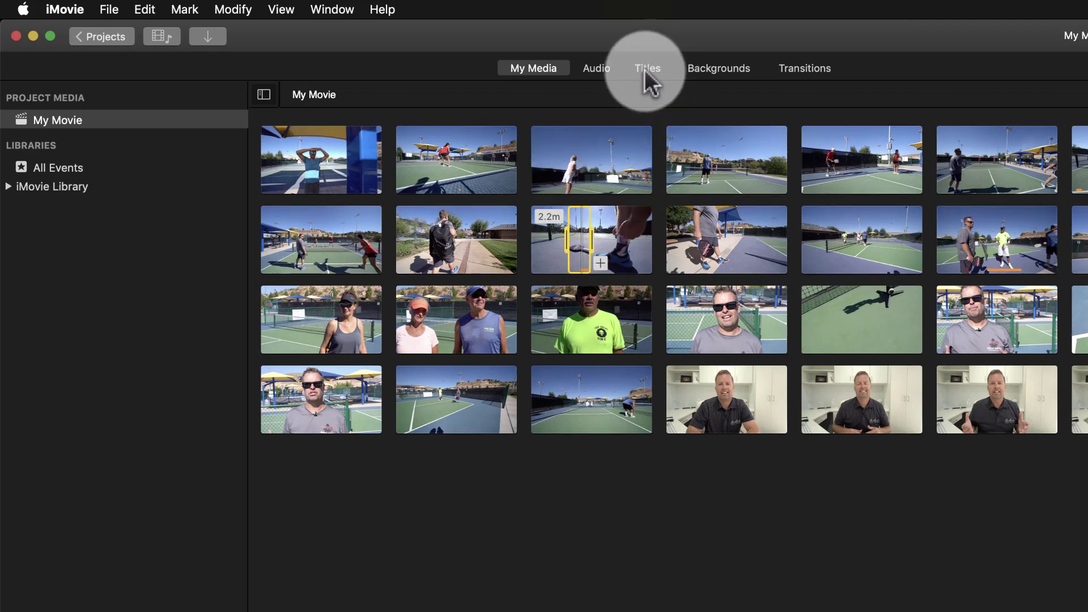
- Insert a Reveal title before the opening shoe clip and scrub through it
click(647, 69)
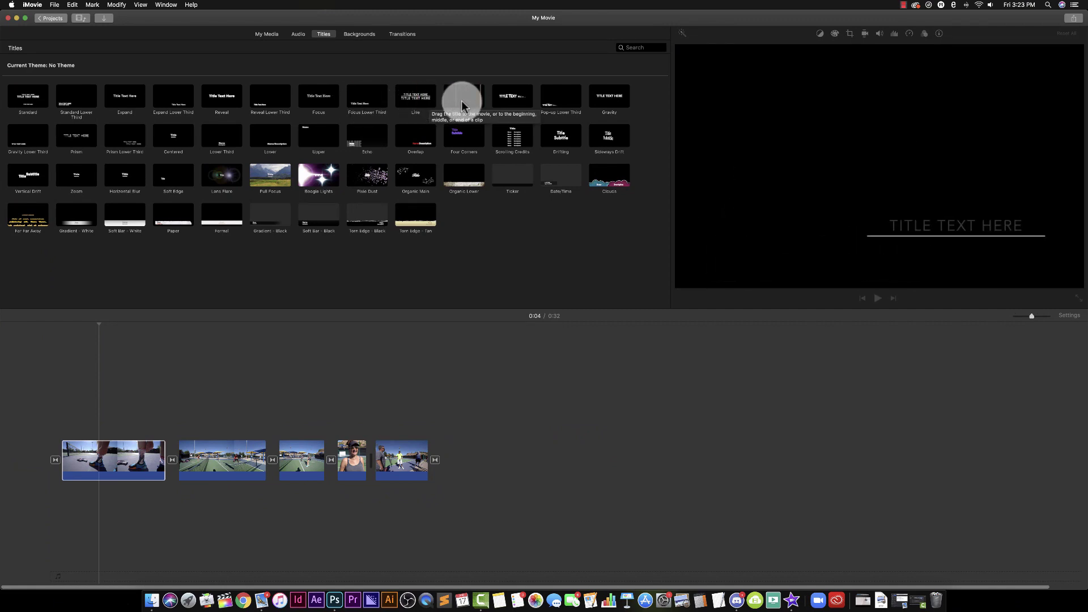
click(224, 101)
drag(224, 101, 40, 457)
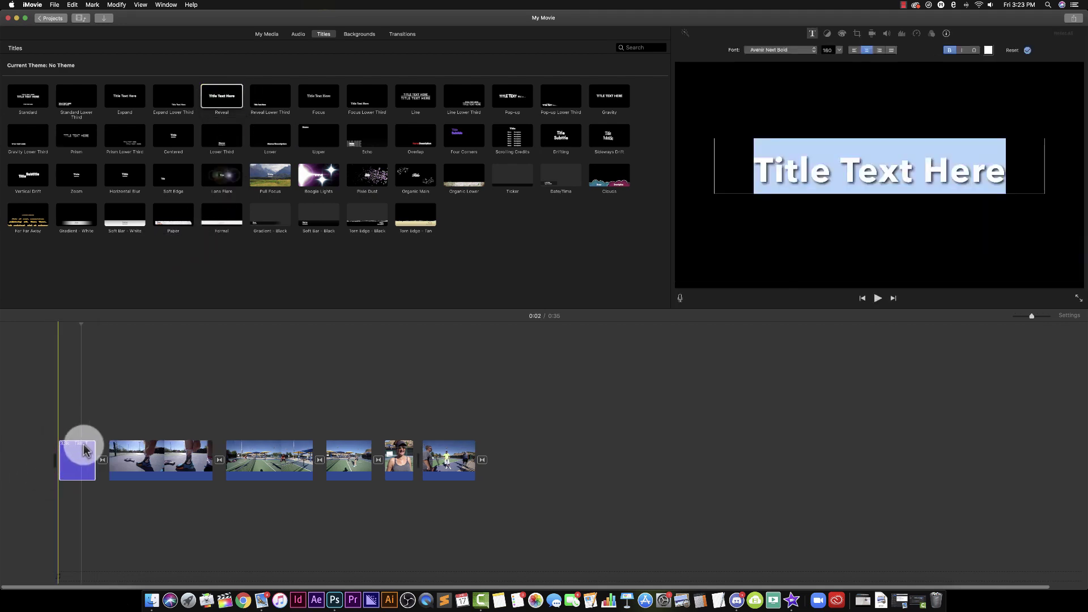
click(65, 326)
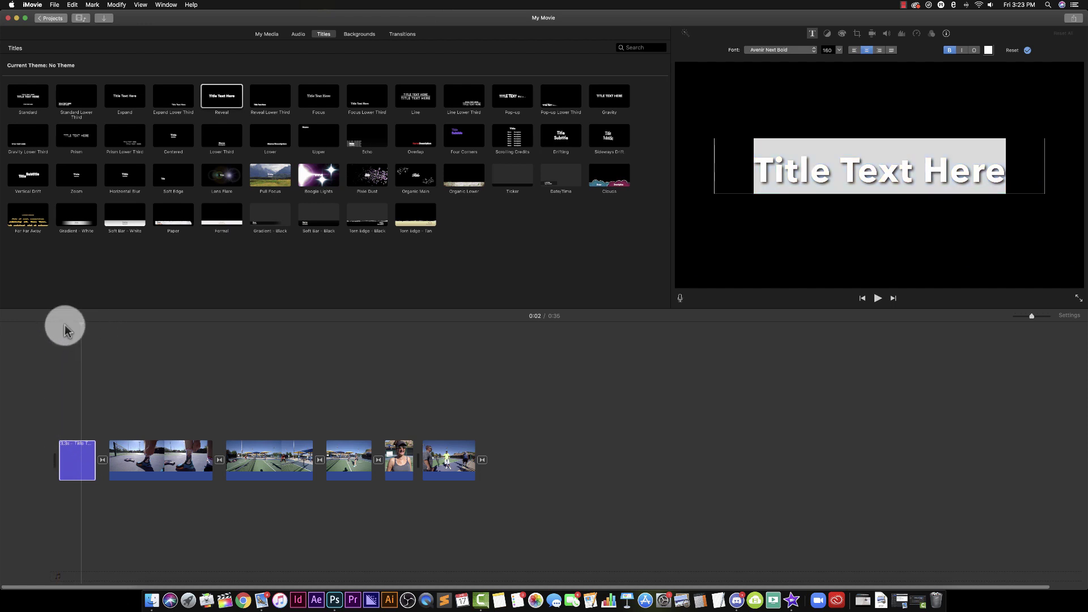
drag(82, 325, 45, 326)
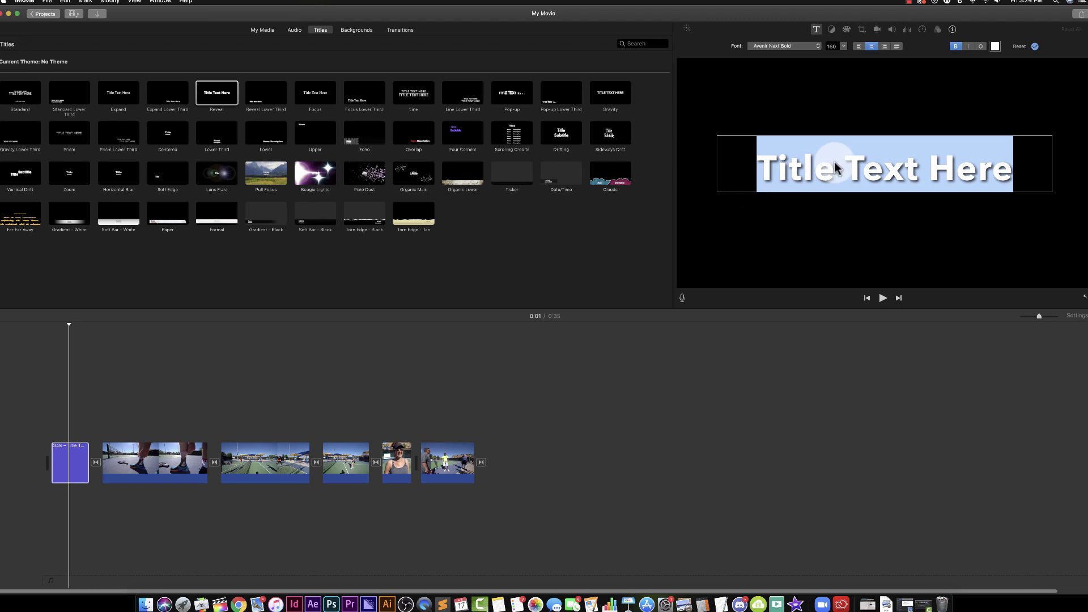
- Replace the Reveal title's placeholder text with "Pickleball Fun"
text(Pickl)
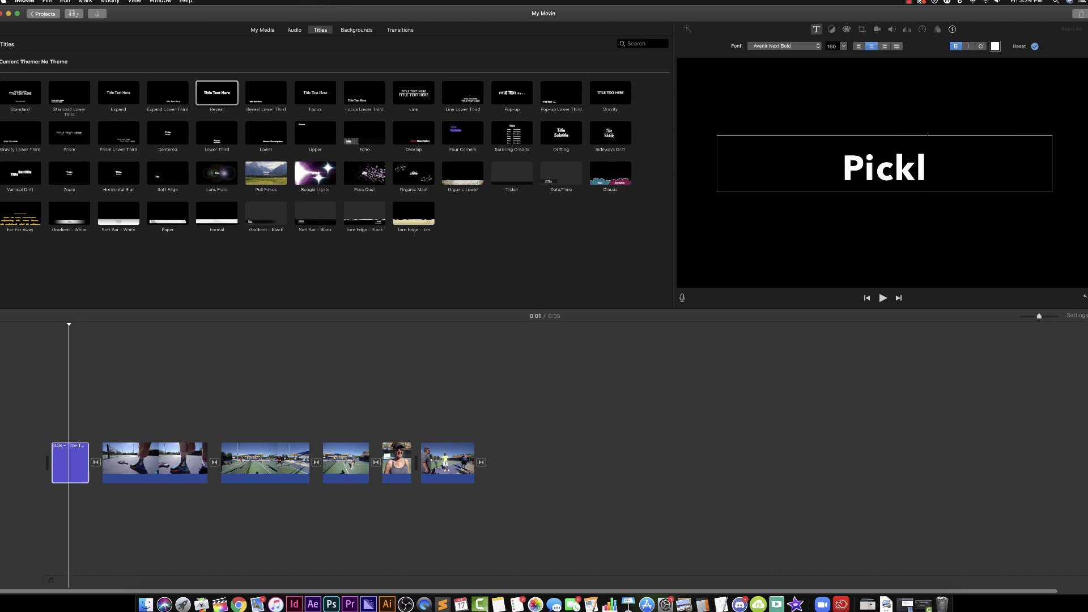
text(eball)
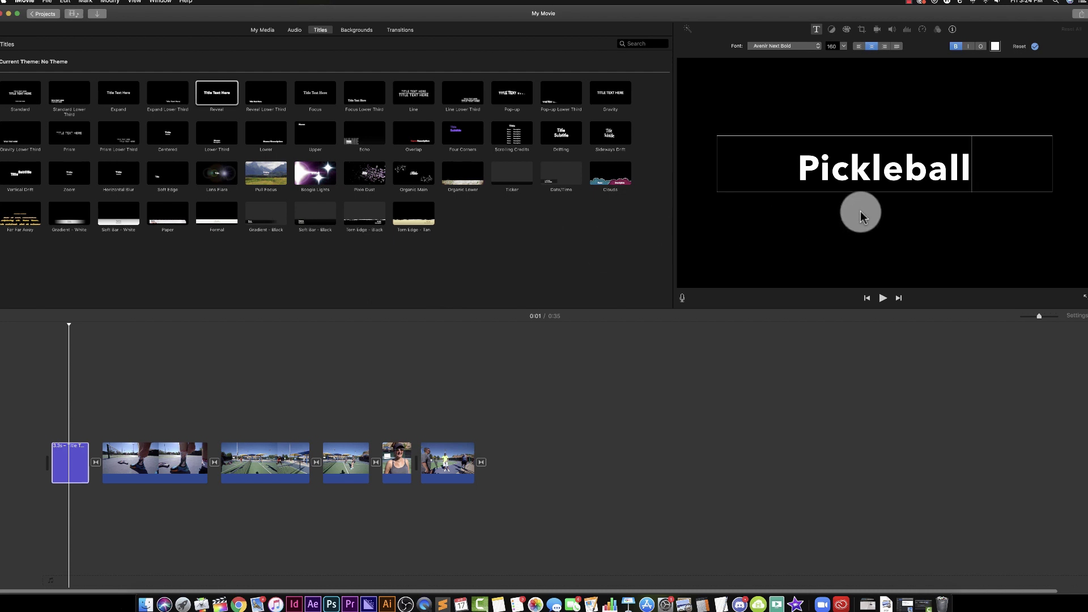
text( Fun)
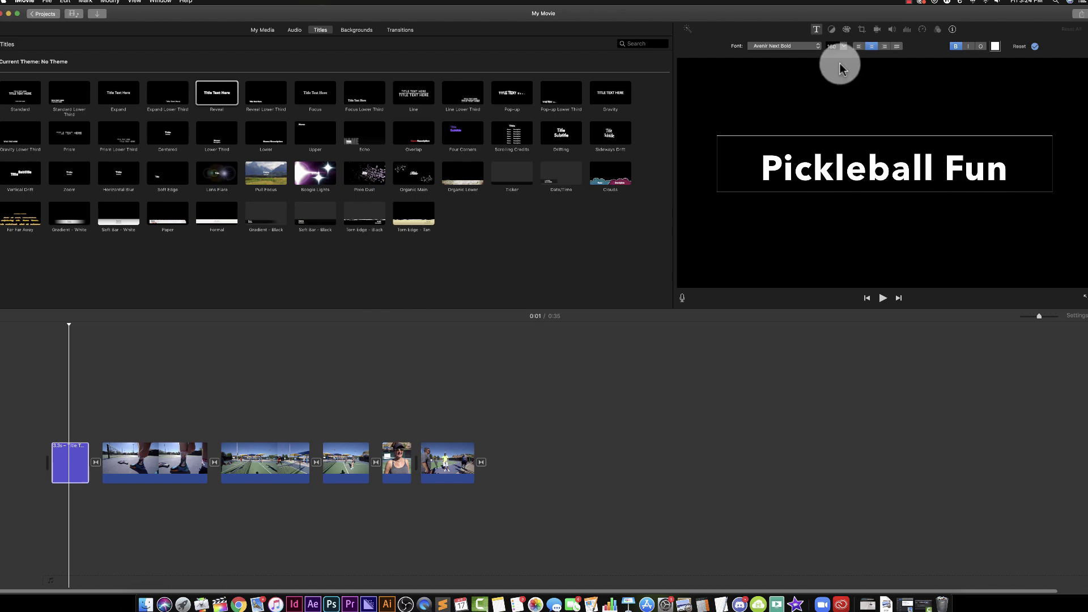
- Make the "Pickleball Fun" text yellow in Avenir Next Heavy, return to the movie's start, and close the colour picker
drag(1003, 165, 762, 165)
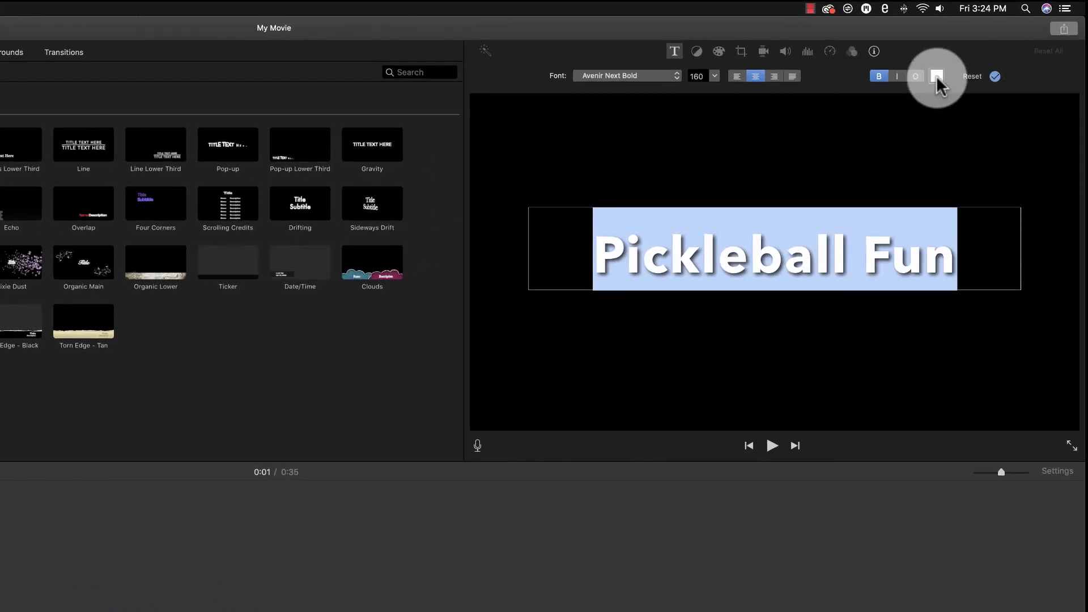
click(979, 54)
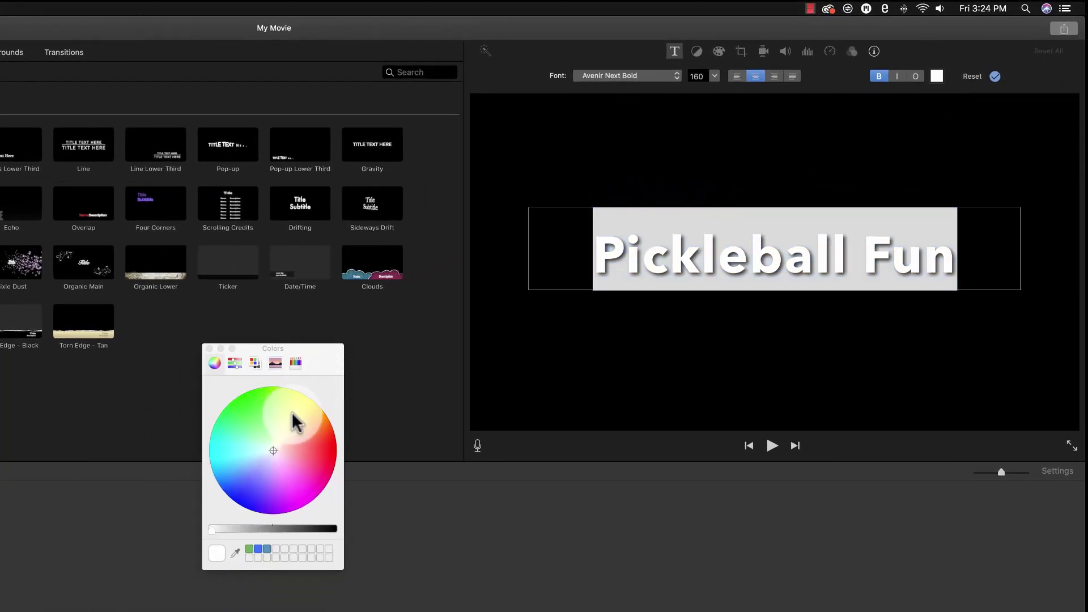
click(308, 396)
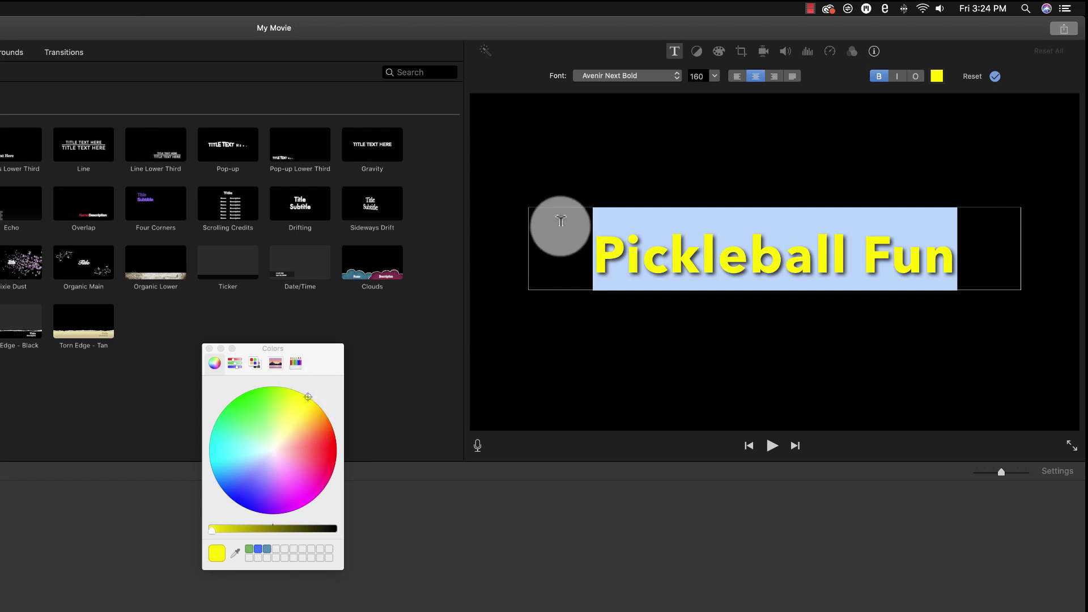
click(671, 79)
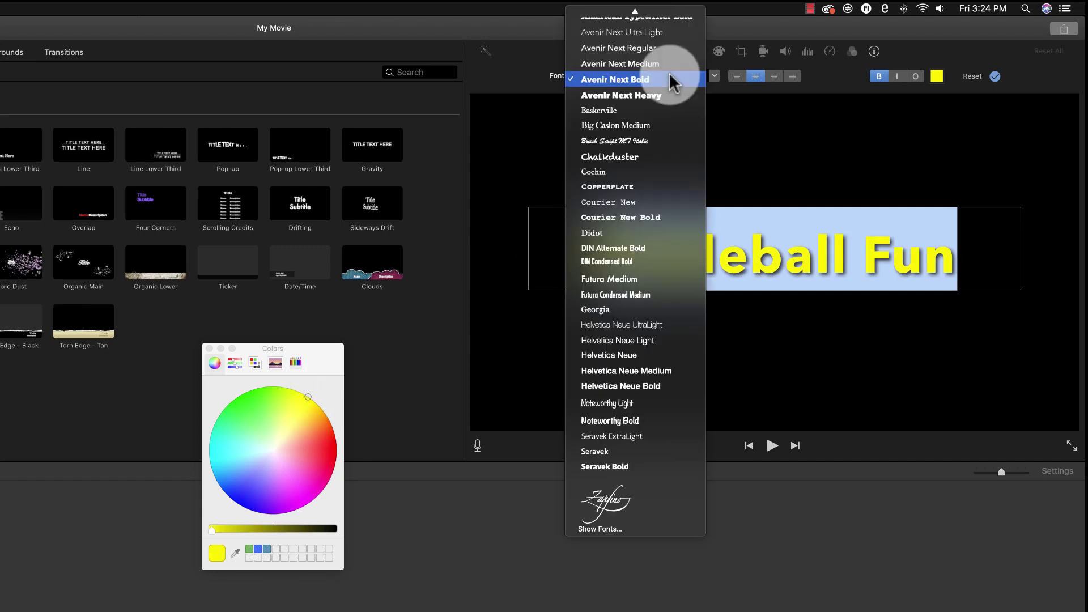
click(665, 97)
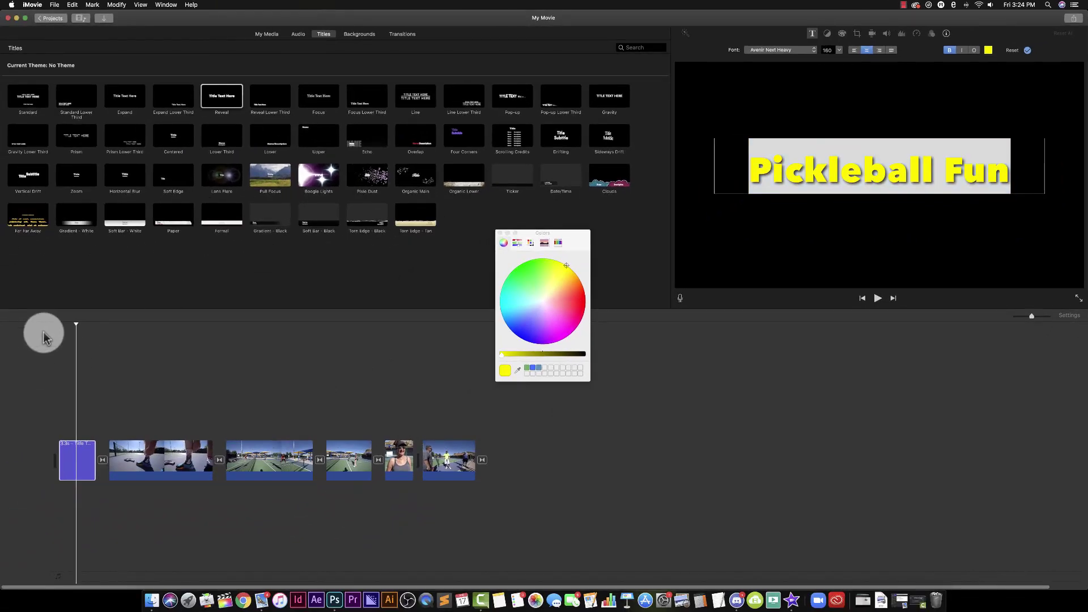
click(47, 324)
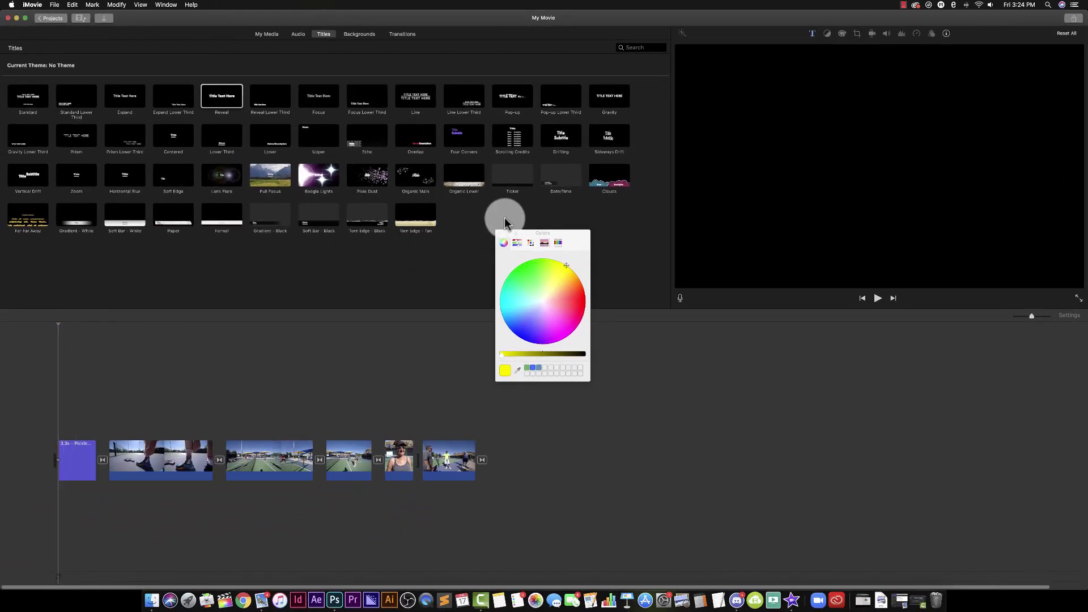
click(499, 234)
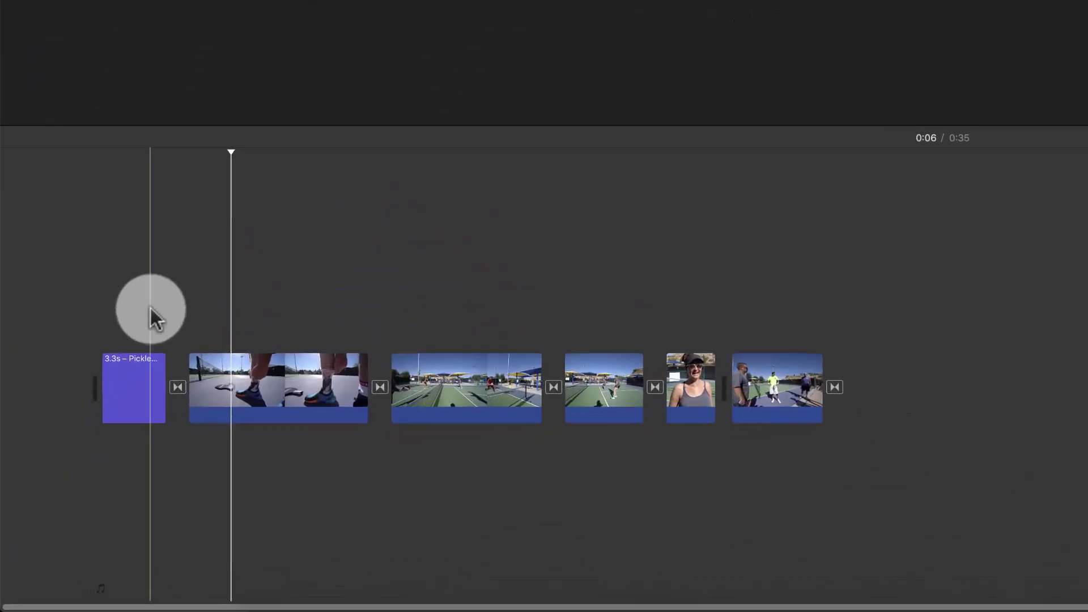
- Move the "Pickleball Fun" title so it overlays the opening shoe clip
click(158, 359)
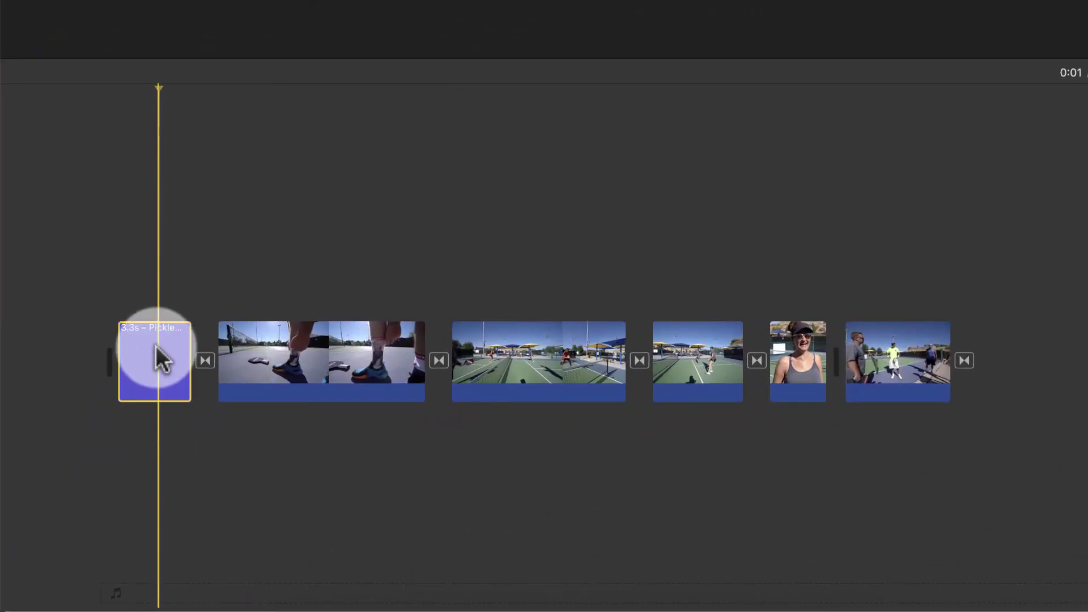
drag(158, 360, 185, 285)
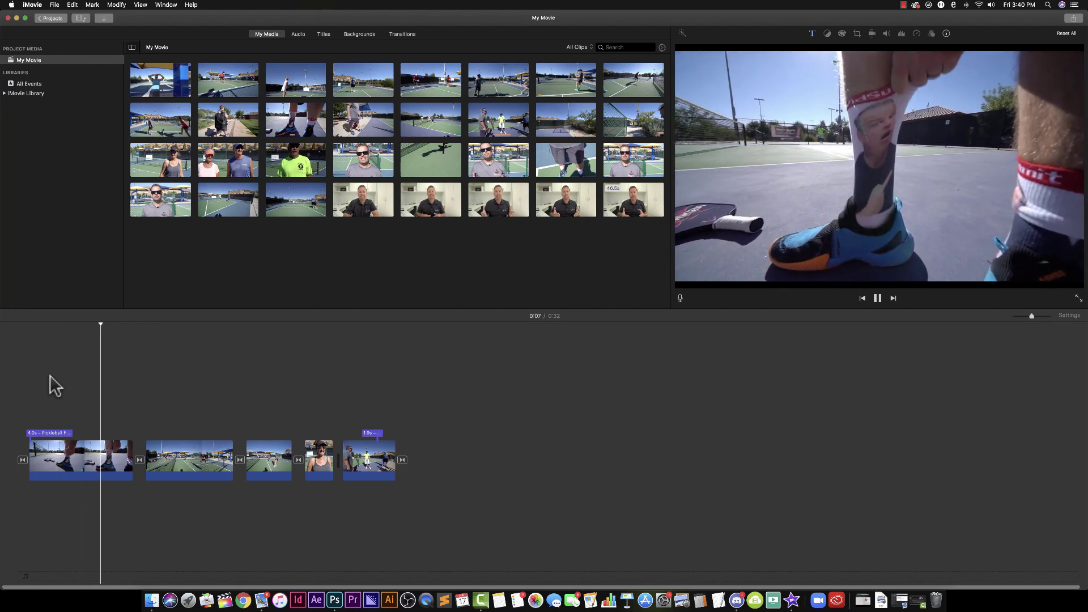
- Import both MP3 tracks, "ES_Empire - STRLGHT" and "ES_We Came to Party - Basixx", from the Audio folder into the project media
click(306, 279)
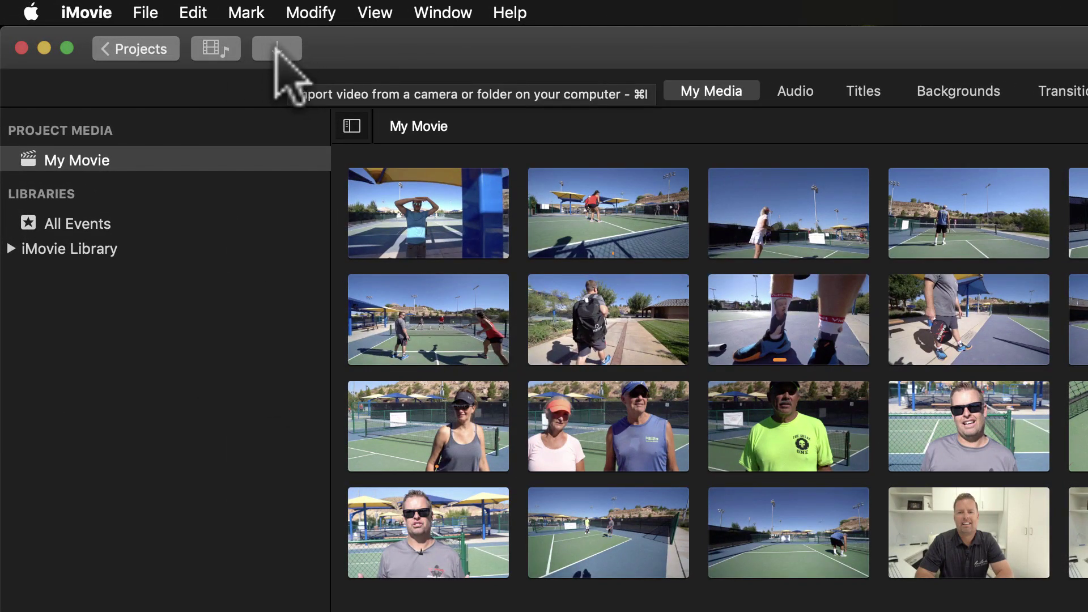
click(281, 51)
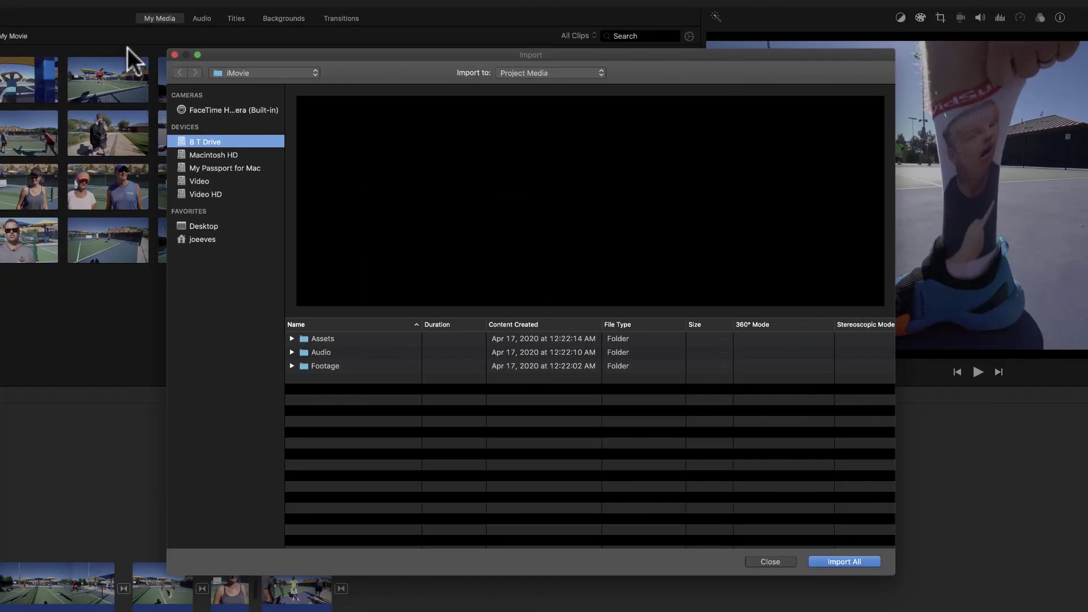
double_click(322, 349)
click(334, 338)
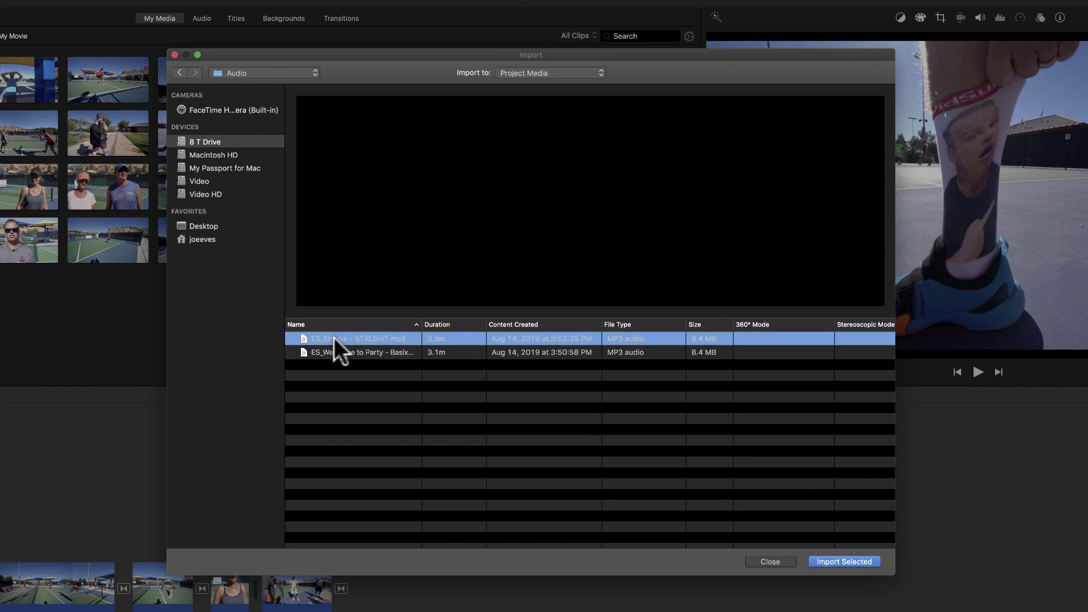
shift+click(338, 351)
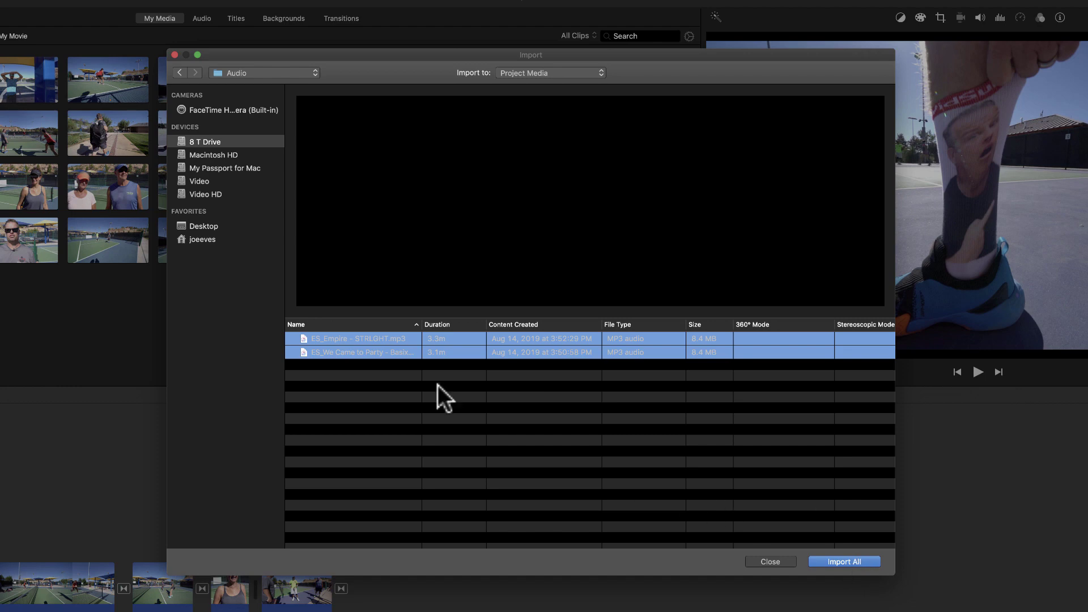
click(345, 338)
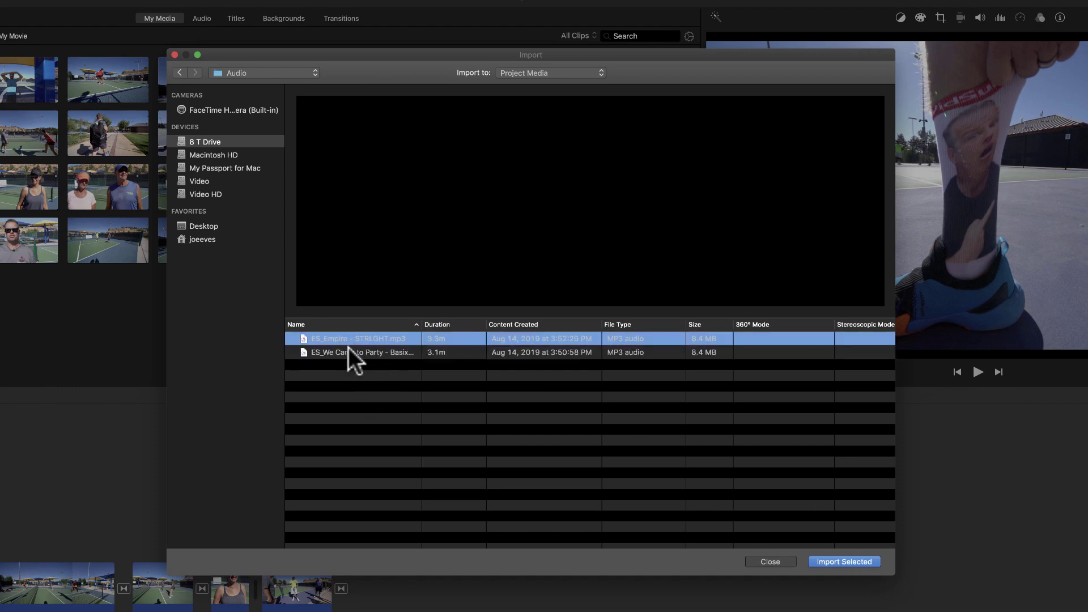
shift+click(348, 351)
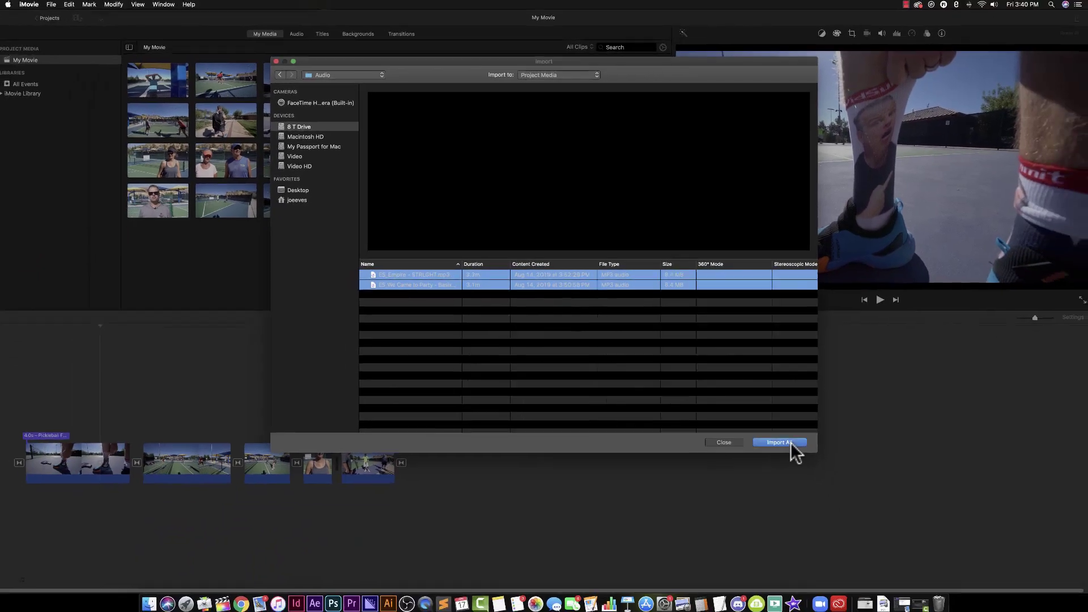
click(853, 561)
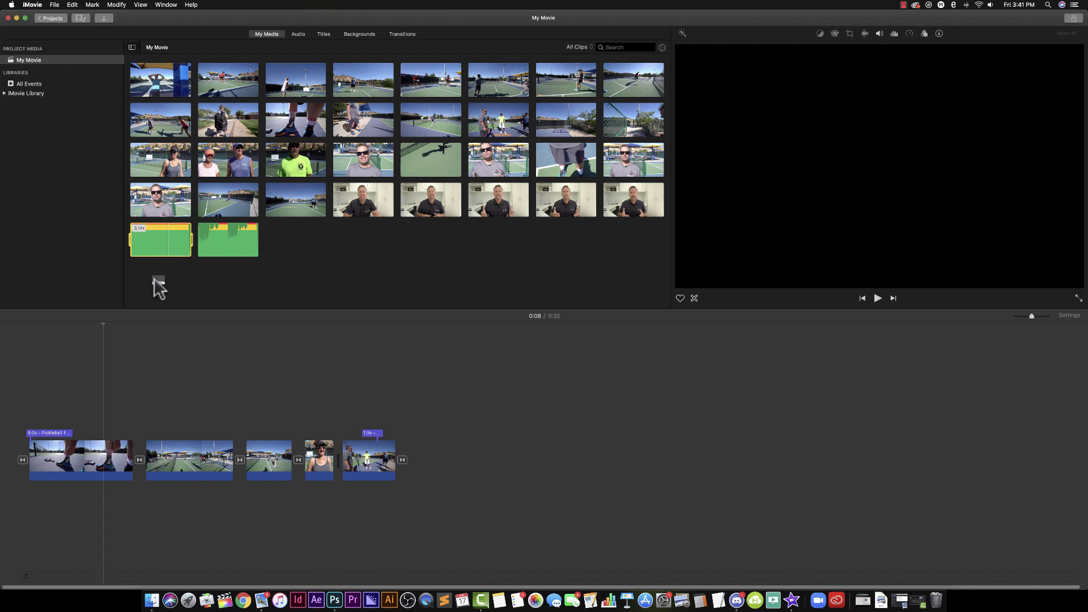
- Place the "We Came to Party" track beneath the clips from the start of the movie and play the opening
drag(158, 288, 6, 505)
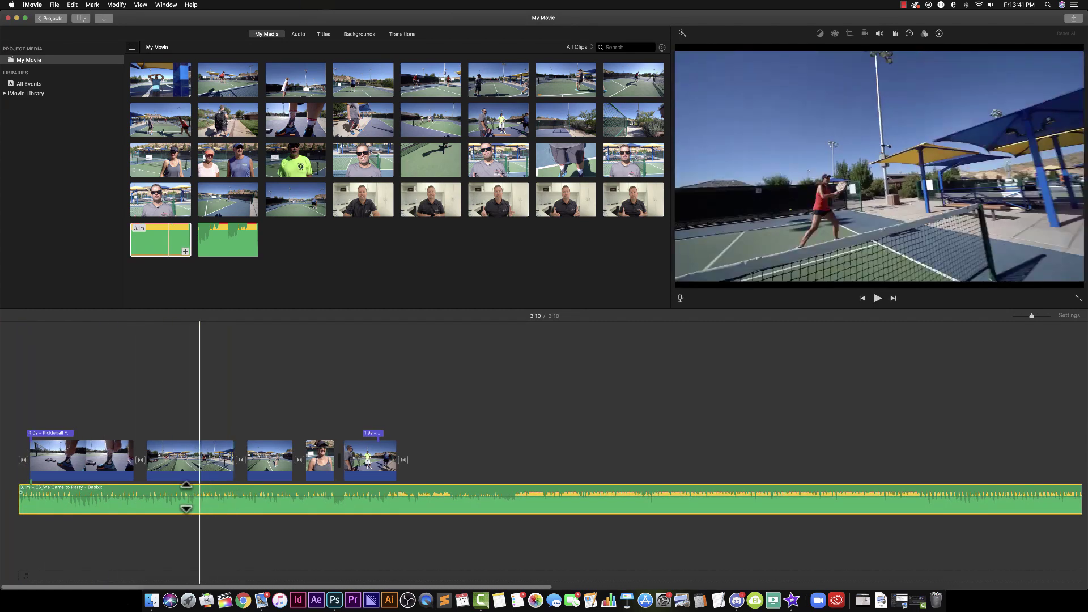
click(17, 328)
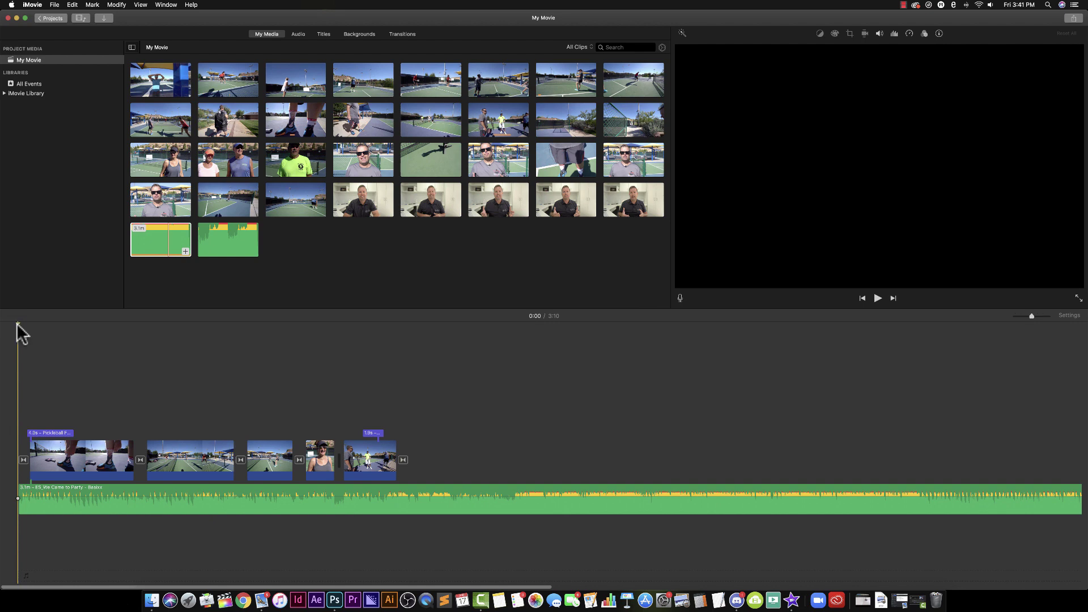
key(space)
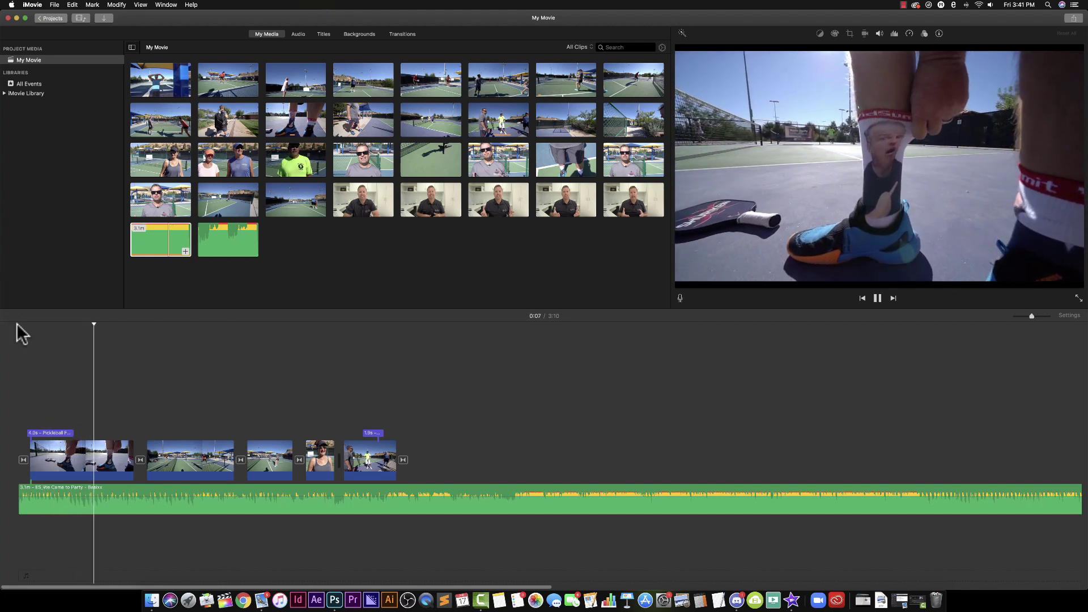
key(space)
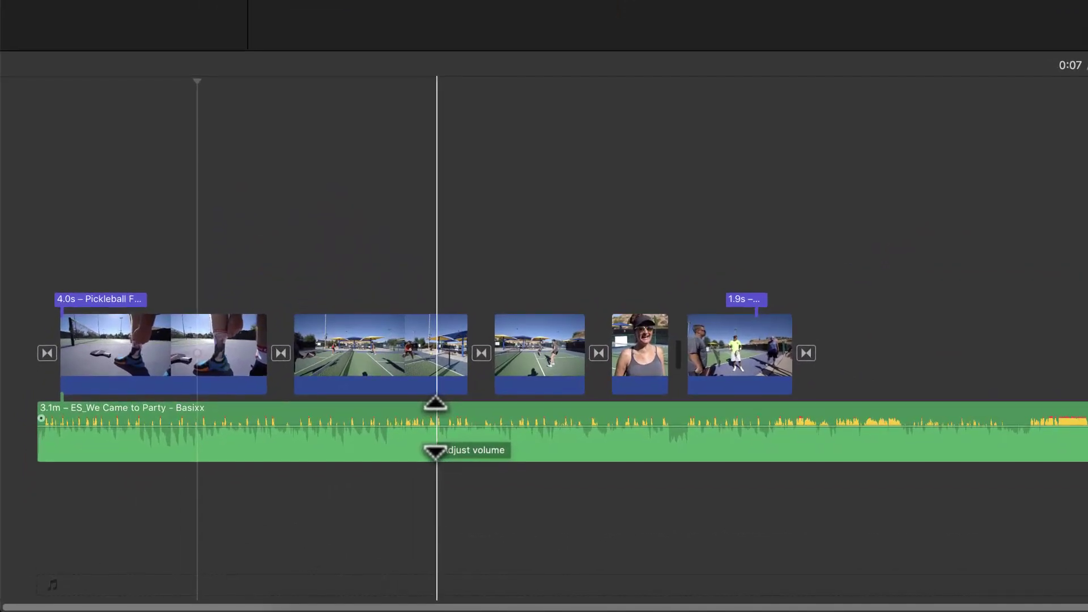
- Lower the music track's overall volume and play back a section of the movie
drag(435, 428, 435, 432)
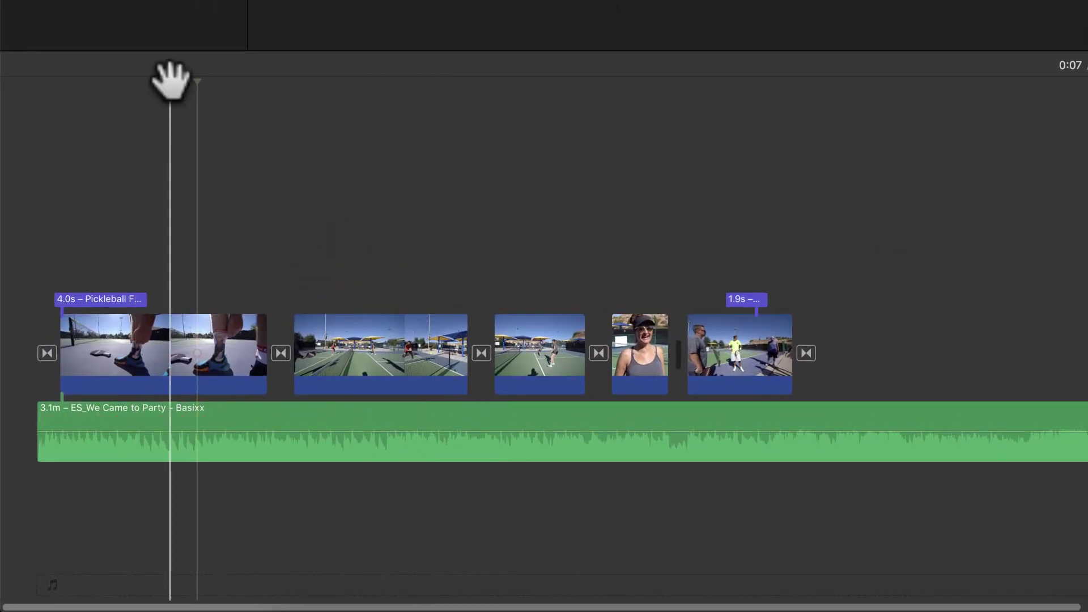
key(space)
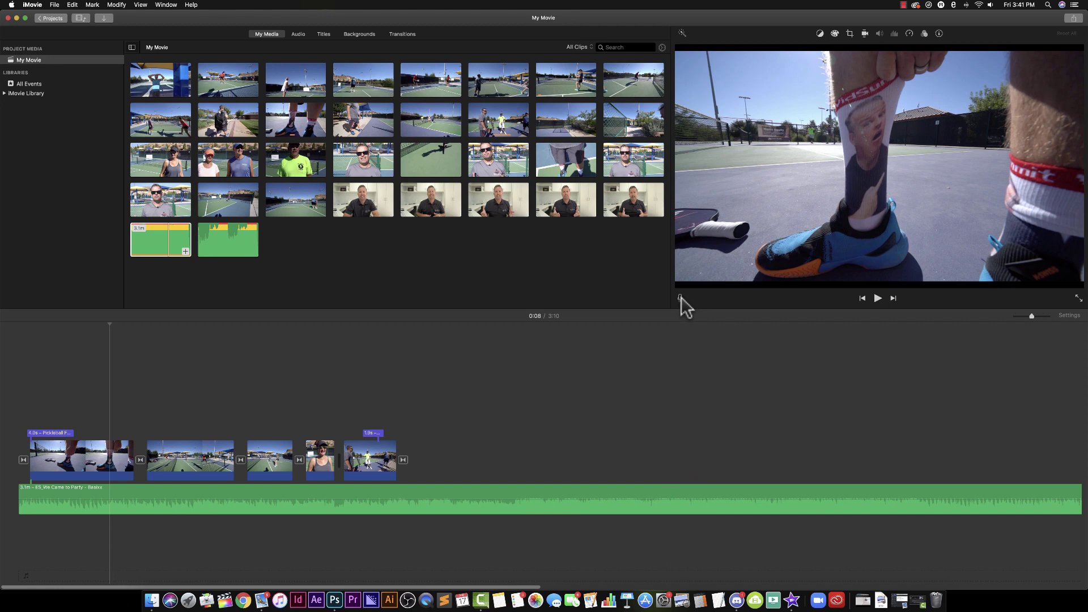
- Check the voiceover input options and record a voiceover about 8 seconds long starting at 0:08
click(680, 296)
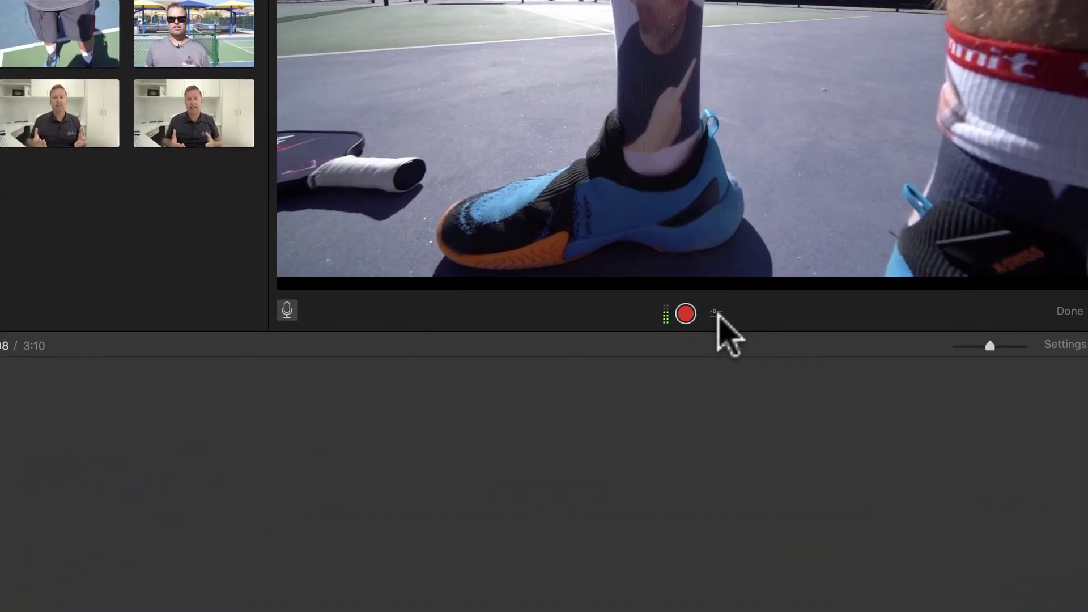
click(895, 300)
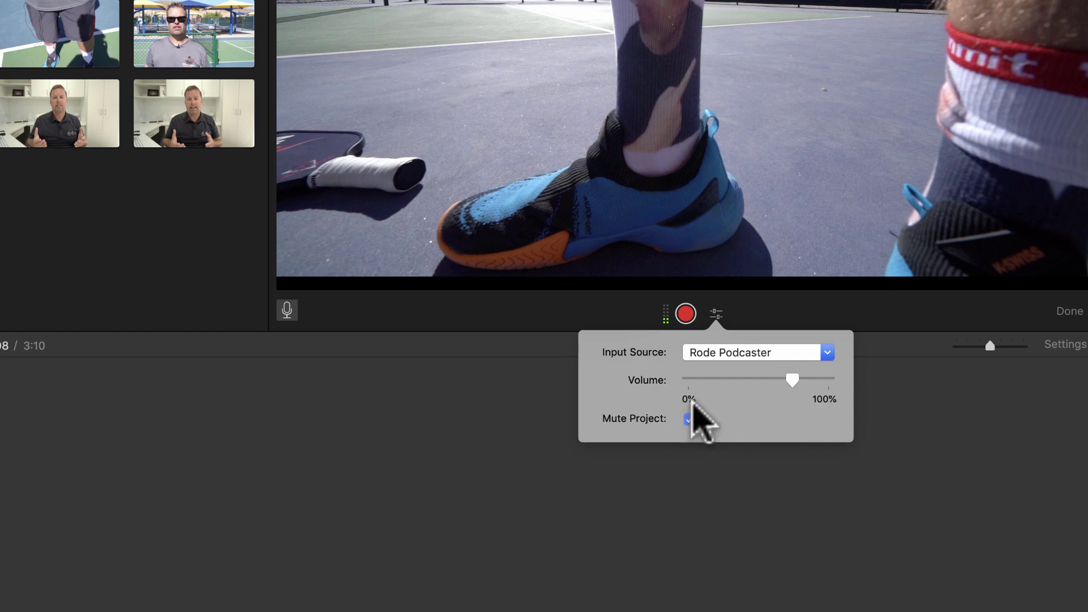
click(736, 301)
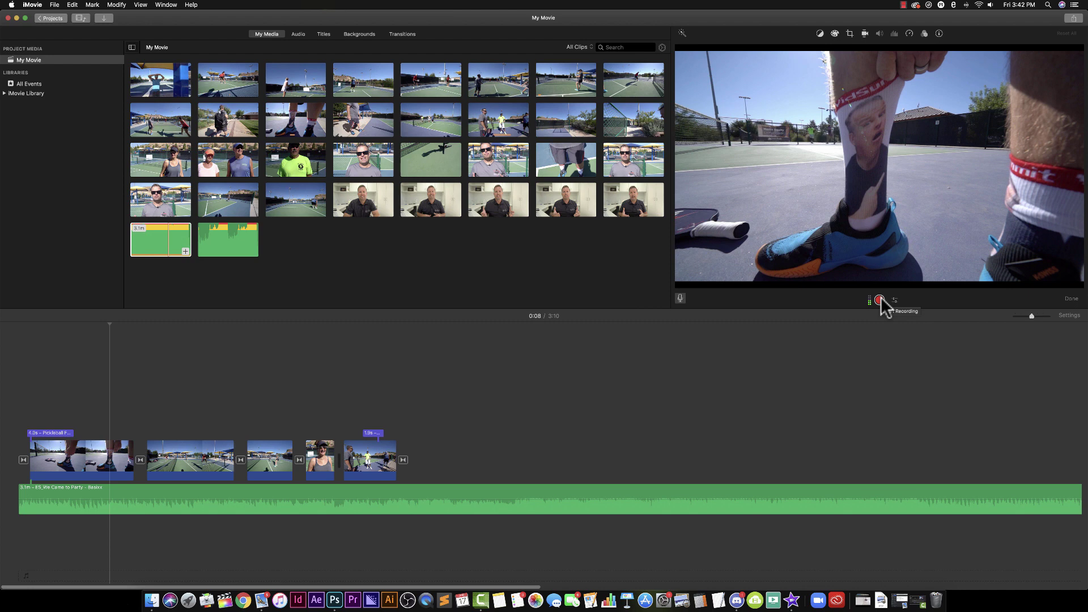
click(880, 299)
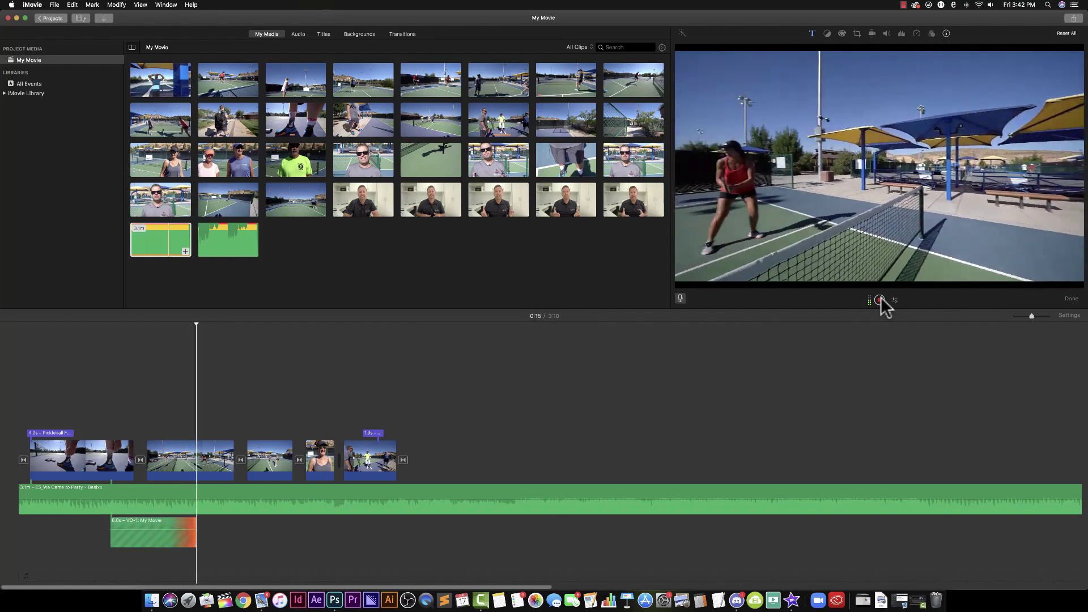
click(880, 301)
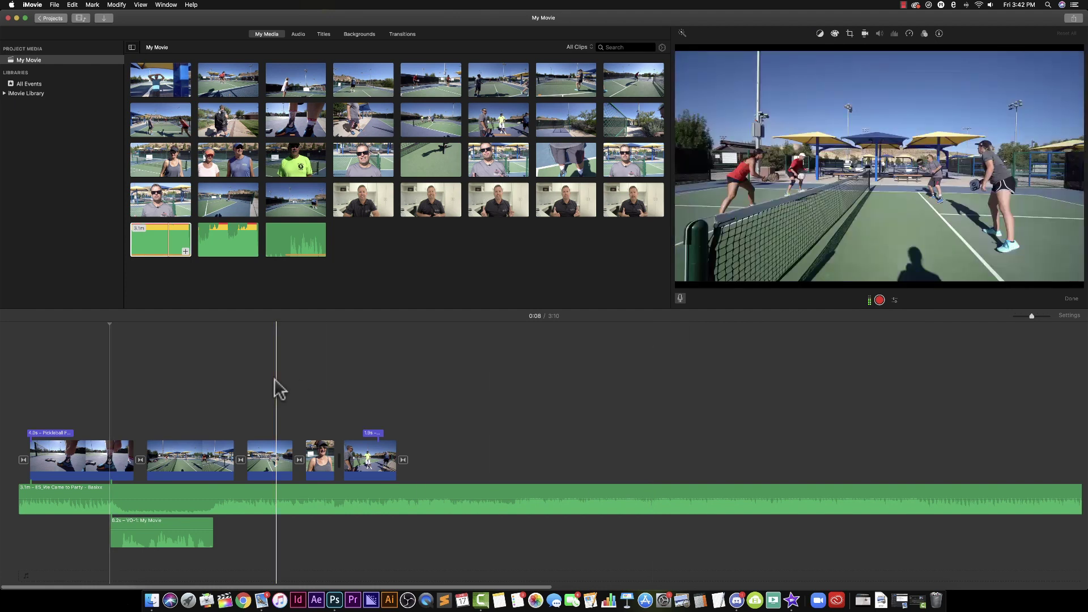
- Play back the voiceover over the music and raise the voiceover's volume
click(73, 325)
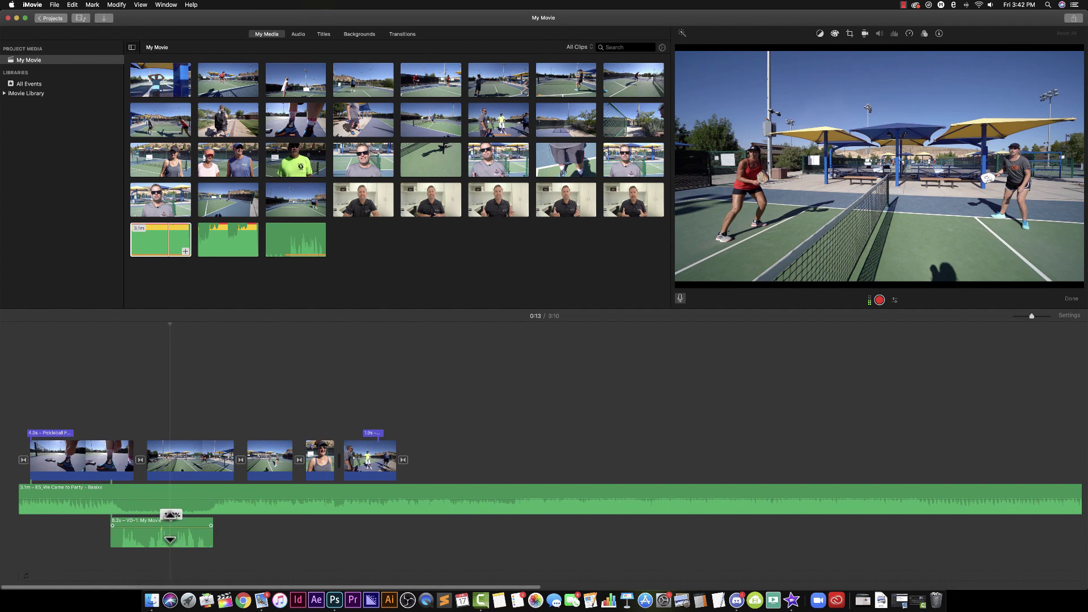
click(121, 319)
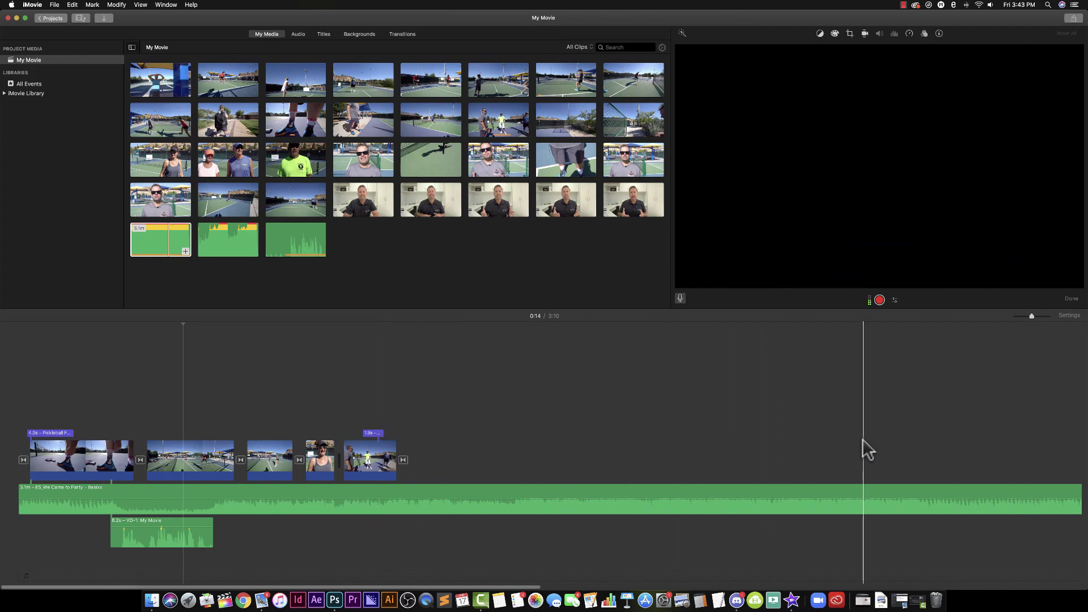
- Trim the end of the music track back to the end of the movie, at about 32 seconds
scroll(942, 430, left, 1)
scroll(941, 426, right, 10)
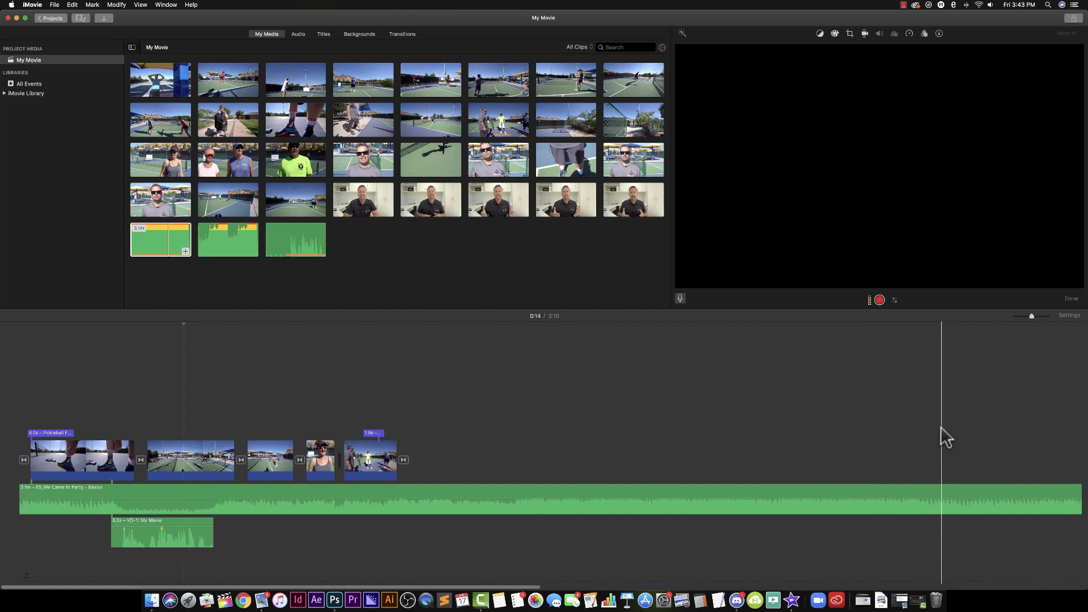
scroll(941, 426, right, 6)
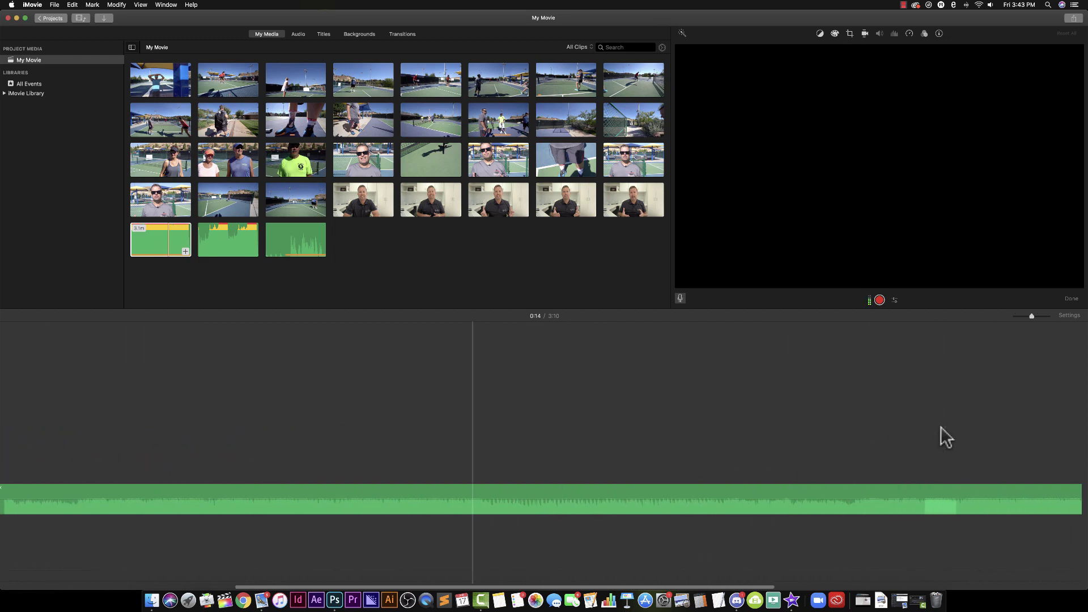
scroll(941, 426, left, 3)
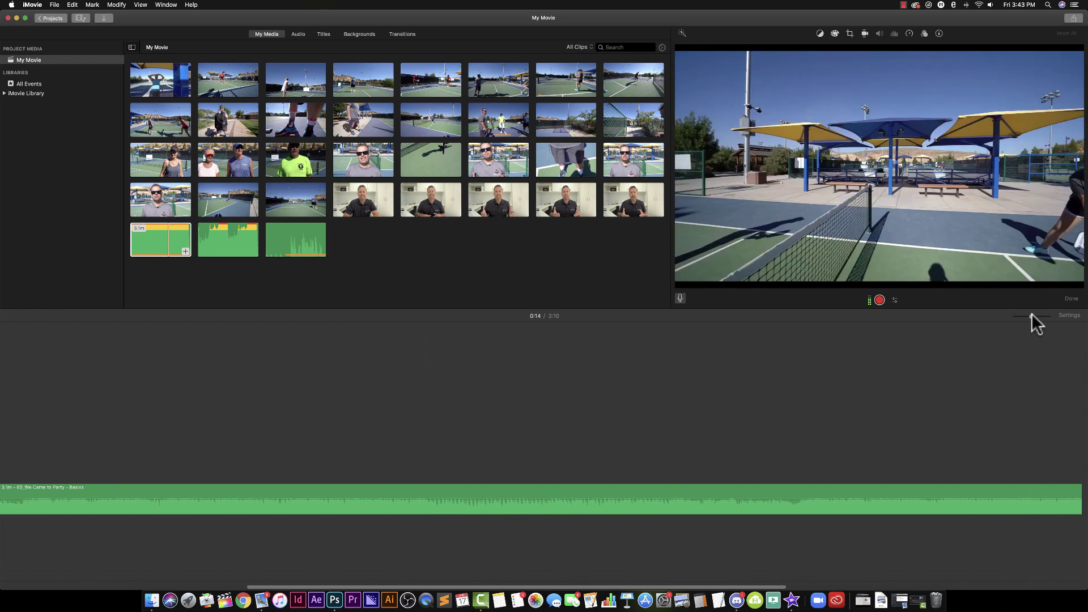
drag(1032, 315, 1021, 314)
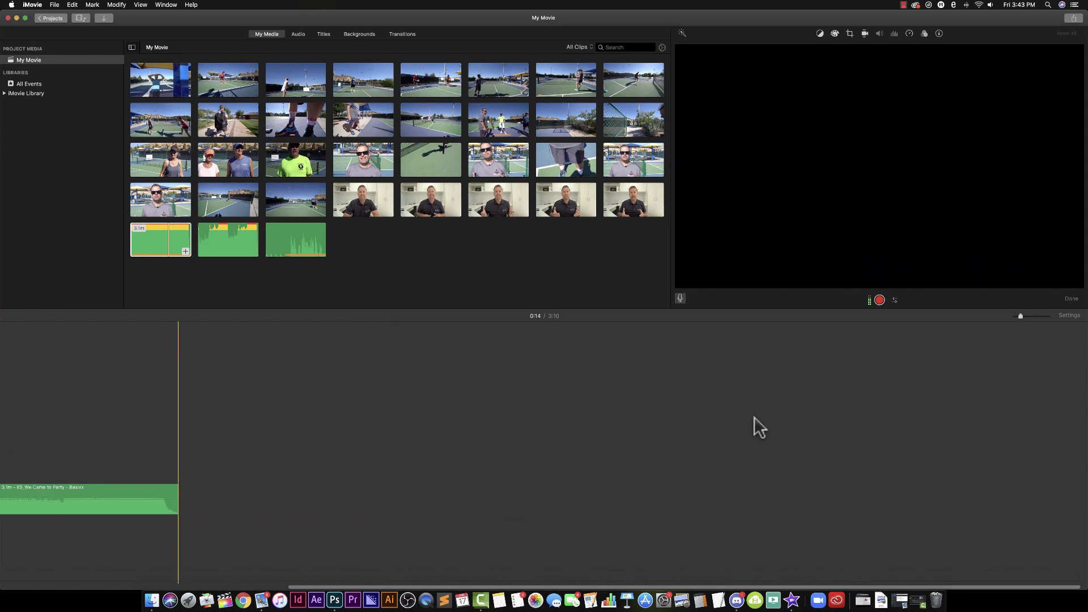
scroll(747, 417, left, 10)
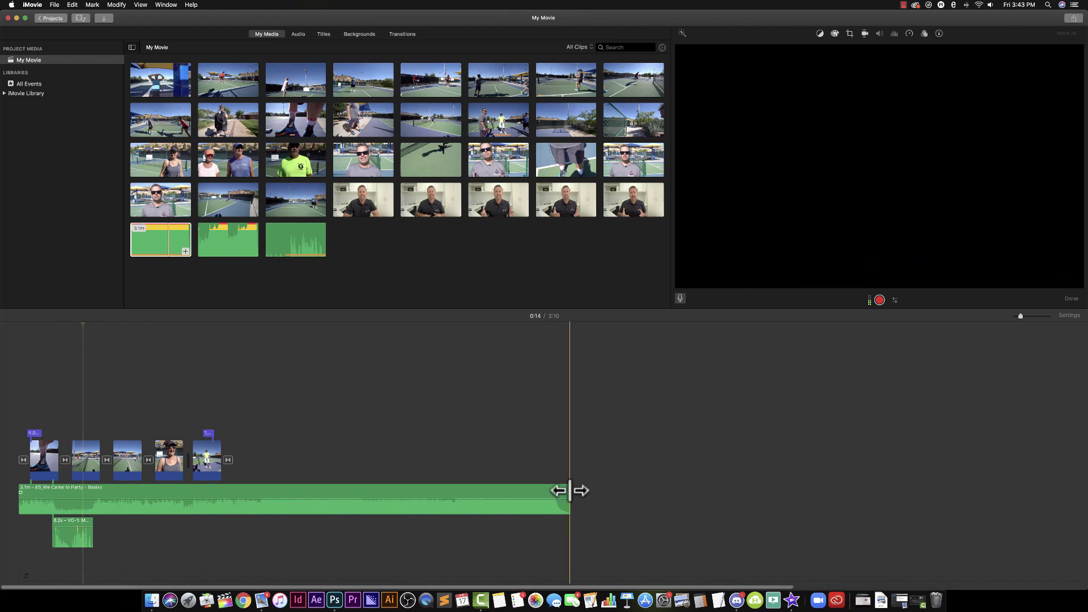
drag(568, 491, 233, 491)
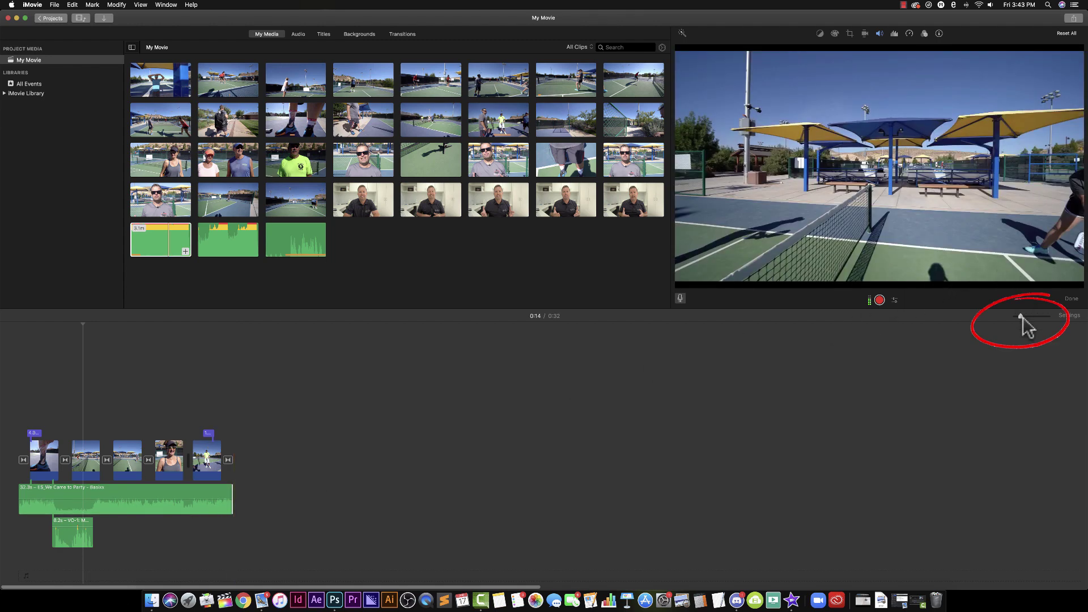
- Play the movie's ending from 0:29 to check how the music finishes
drag(1022, 316, 1039, 314)
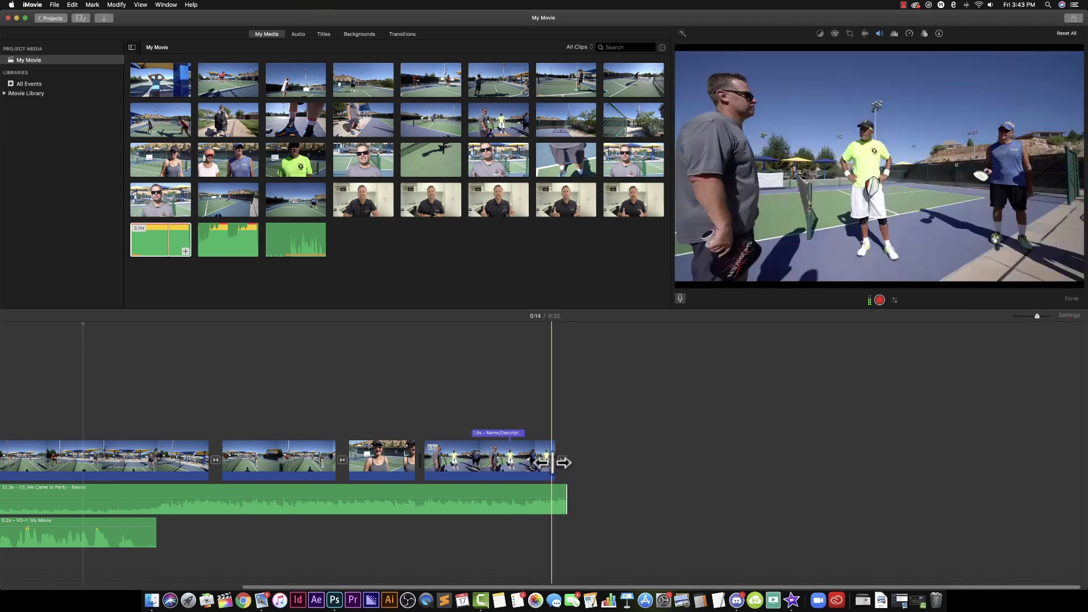
click(544, 327)
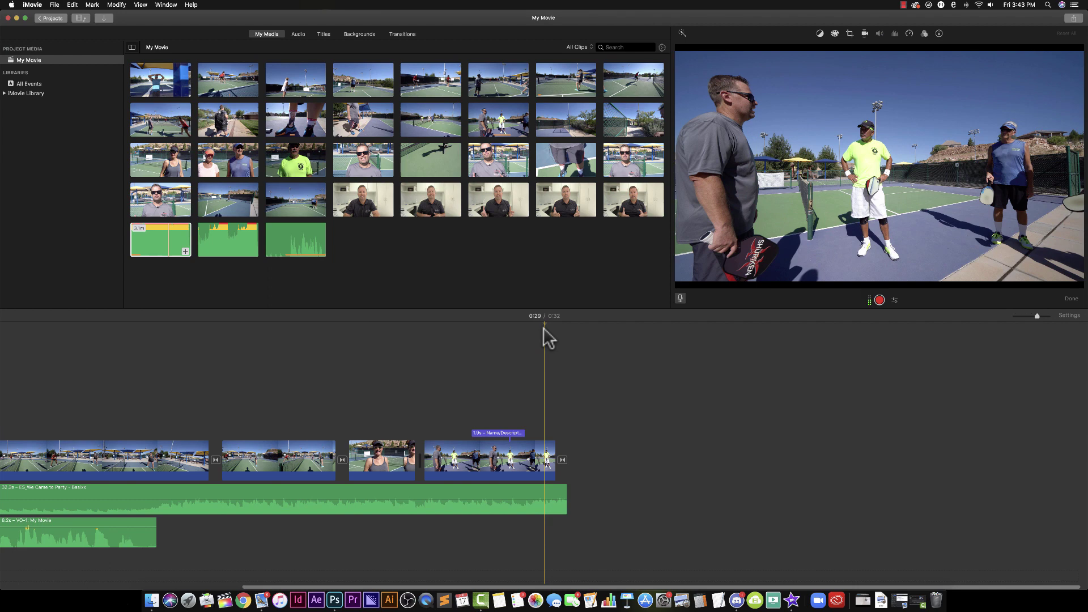
key(space)
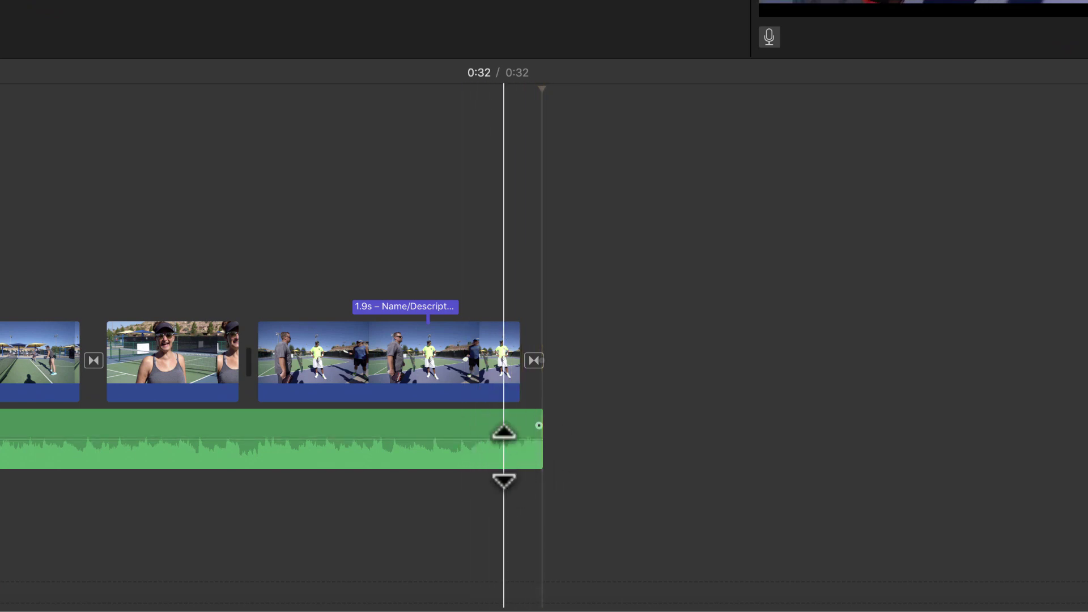
- Add a fade-out to the end of the music track and play back the ending
click(482, 429)
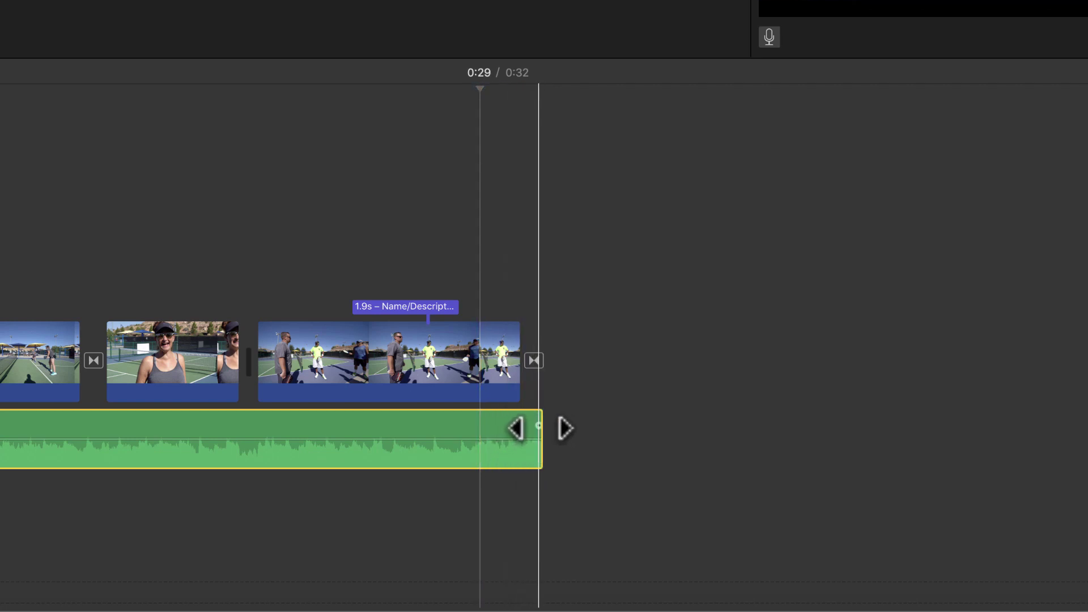
drag(538, 426, 416, 424)
click(388, 91)
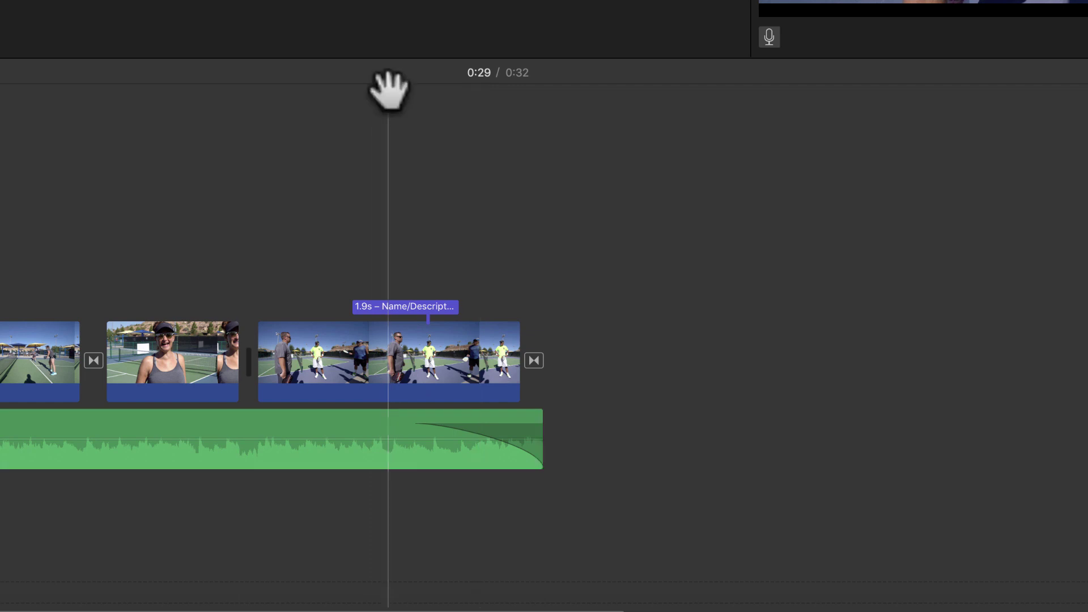
key(space)
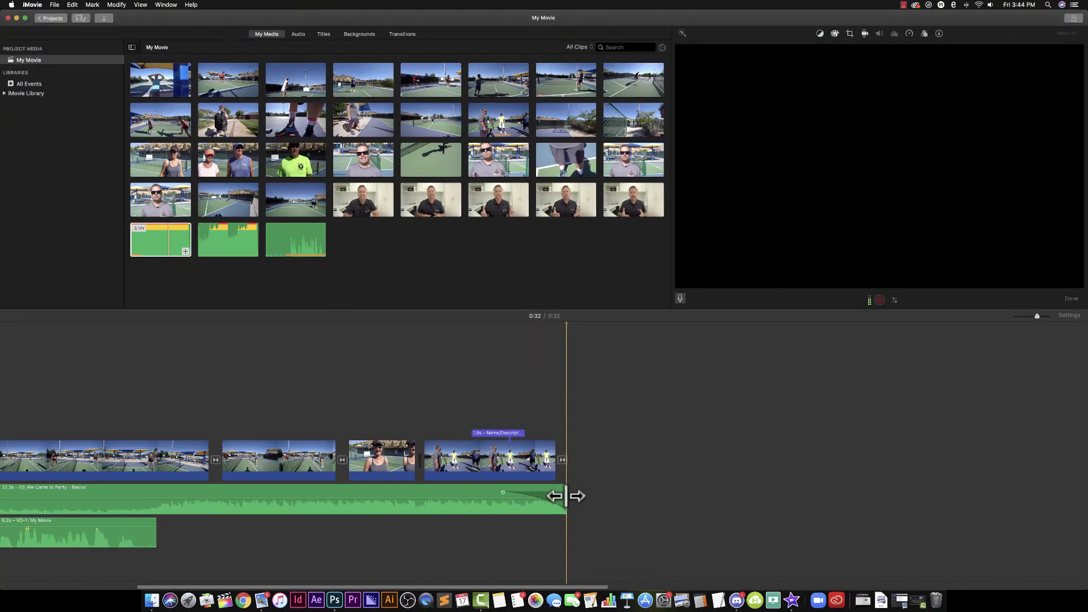
- Shorten the end of the music slightly with a longer fade-out, and play back the movie's ending
drag(566, 496, 561, 496)
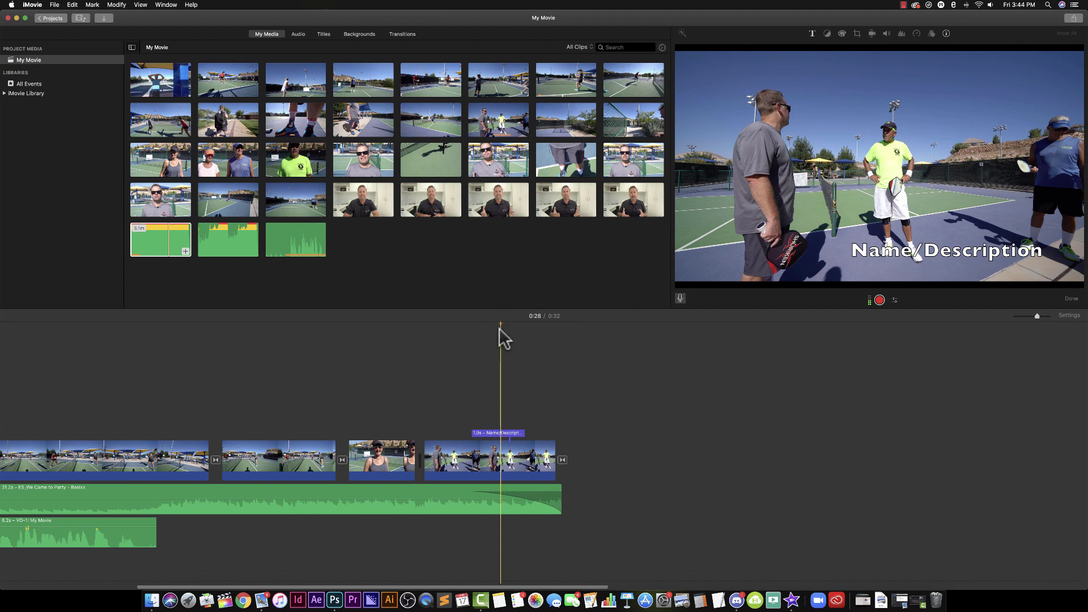
key(space)
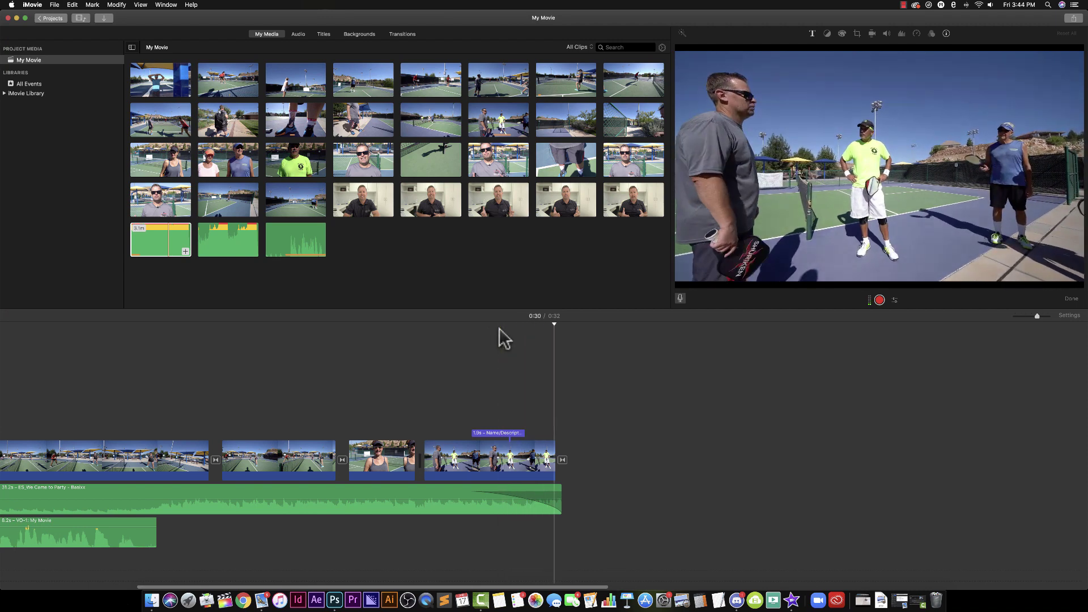
click(550, 400)
key(space)
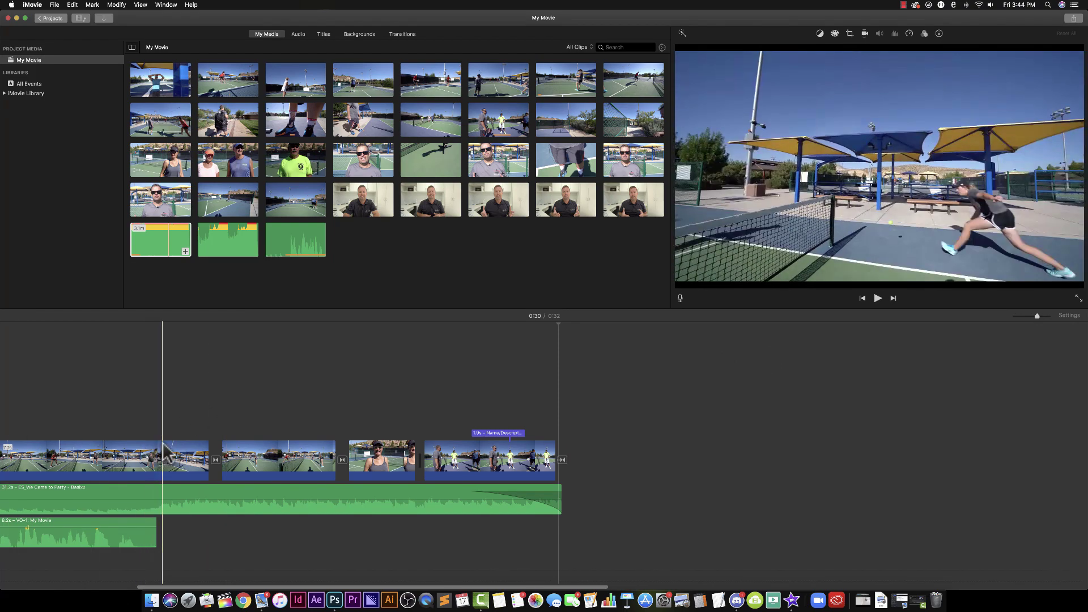
- Start exporting the movie as a file and title the export Pickleball
scroll(108, 460, left, 5)
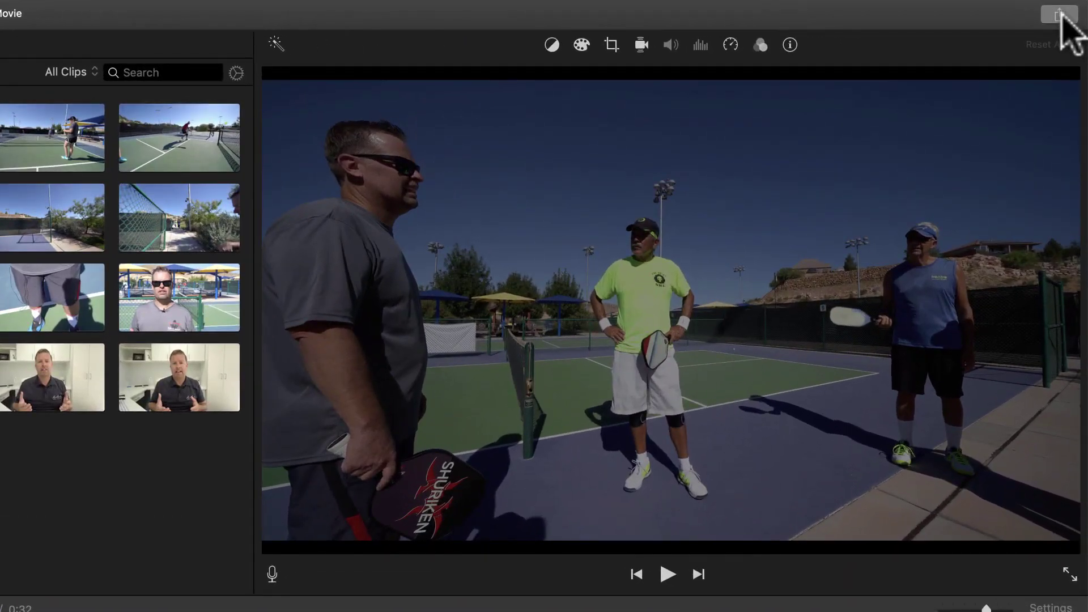
click(1073, 18)
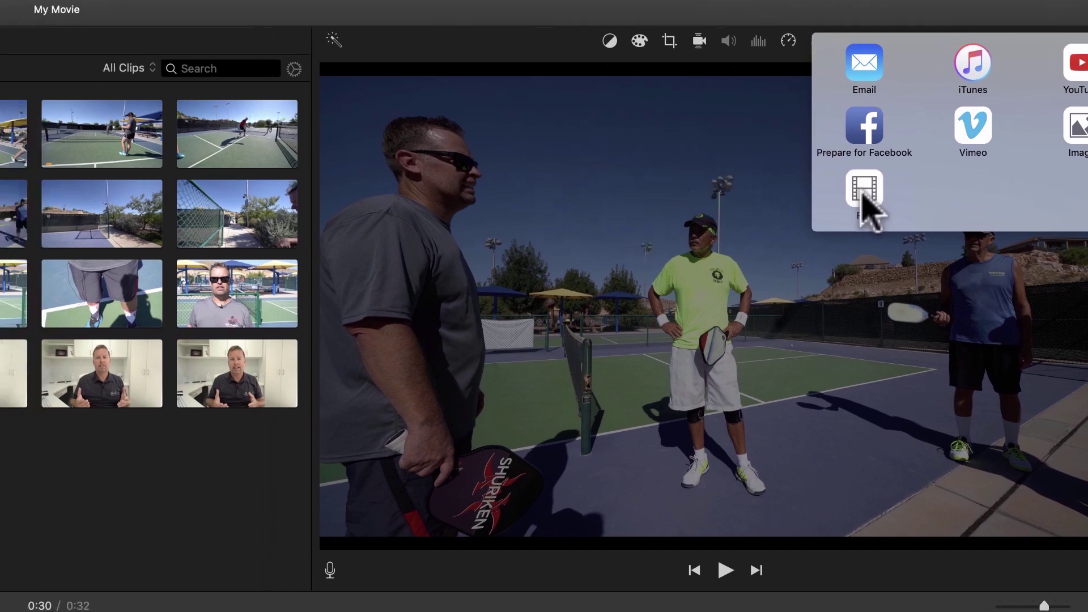
click(805, 196)
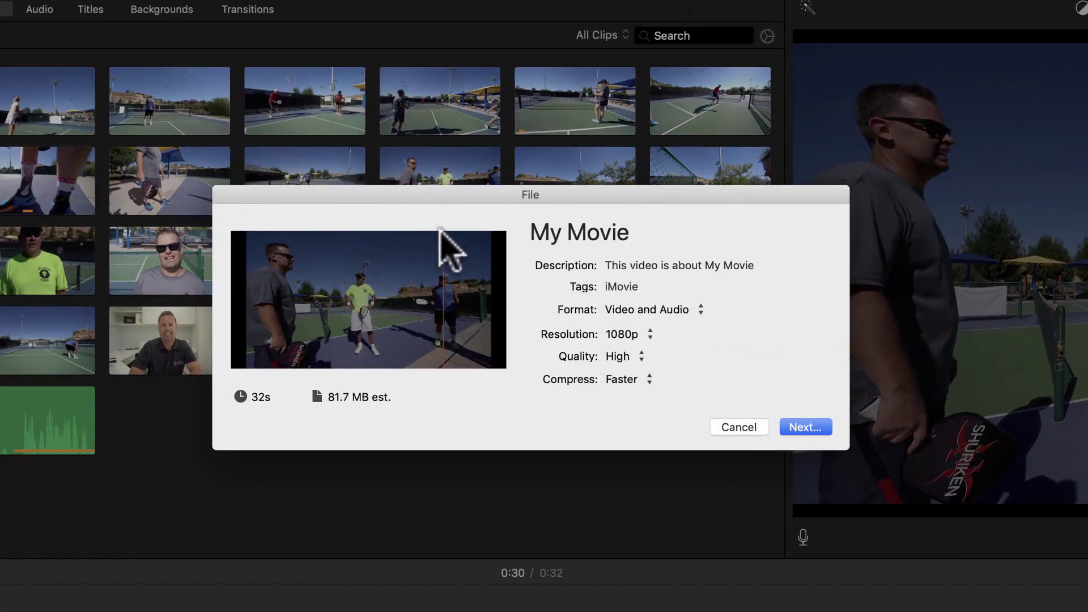
drag(675, 220, 522, 214)
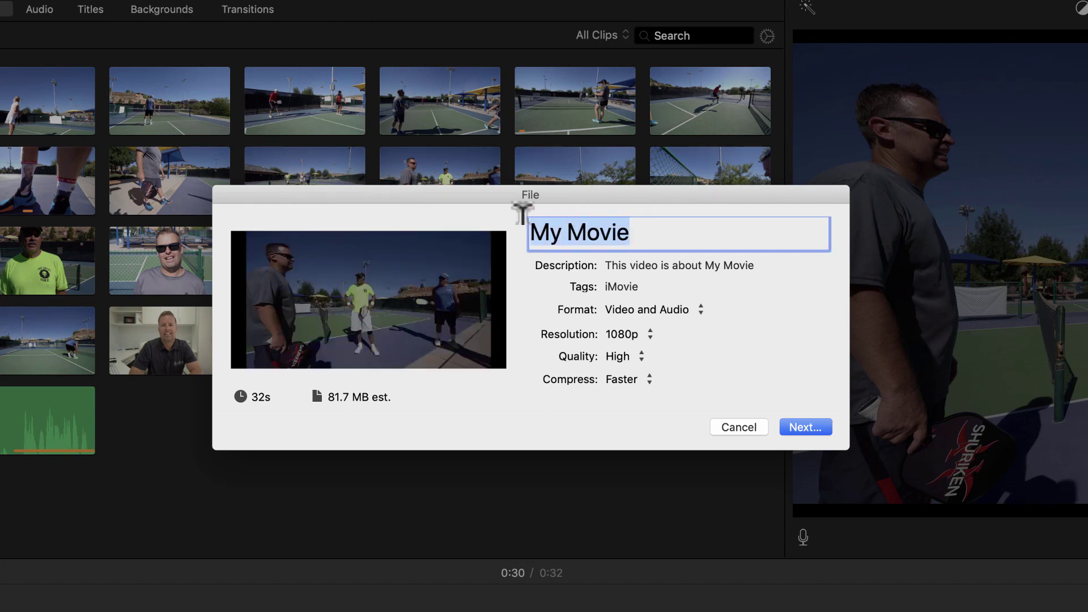
text(Pickleball)
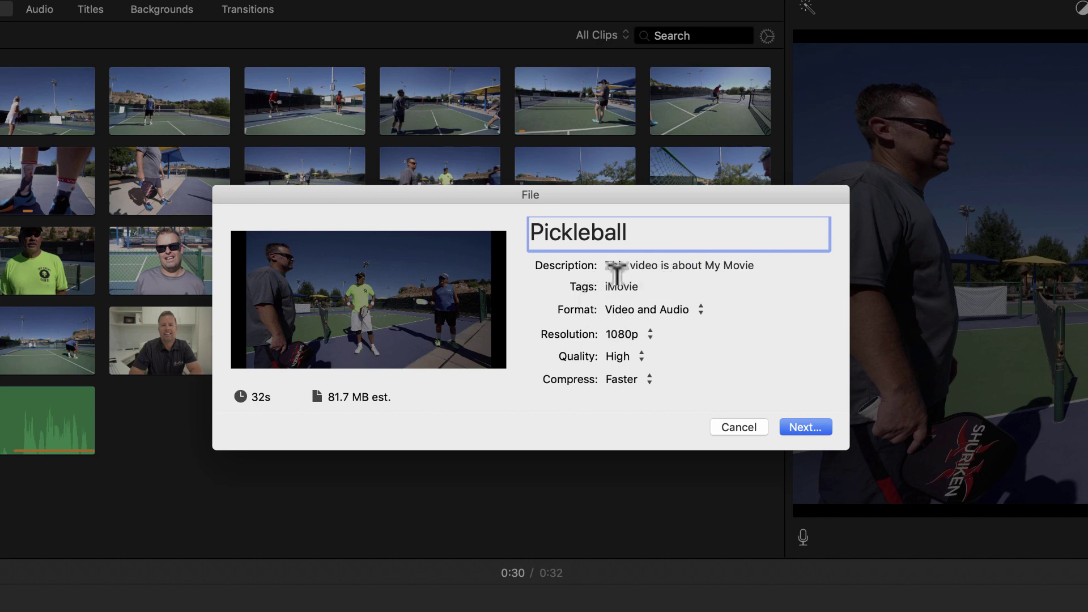
- Set the export to 1080p resolution, High quality and Better Quality compression
click(638, 334)
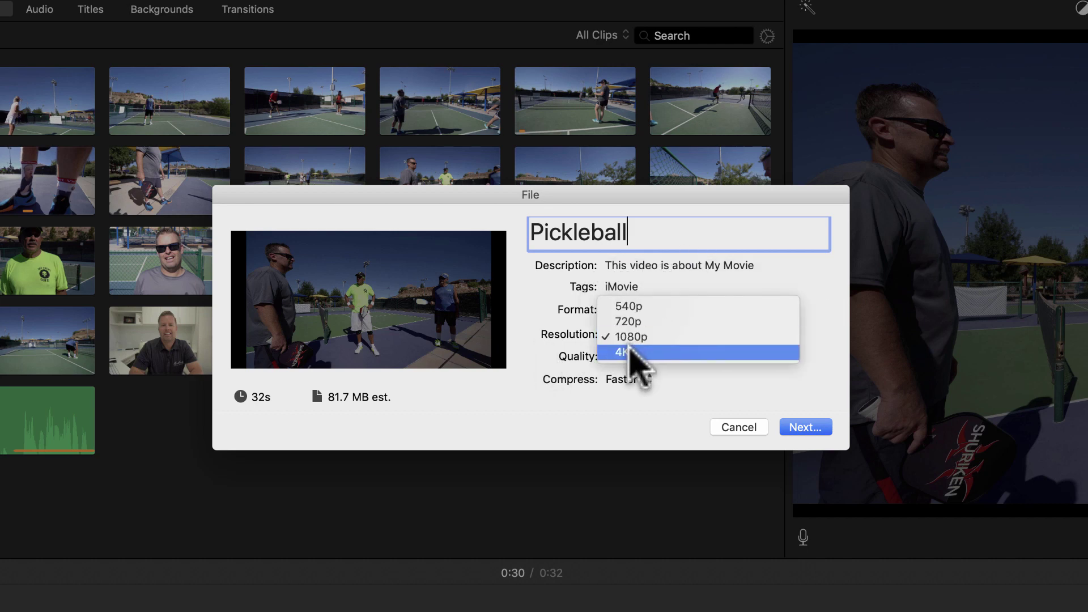
click(634, 338)
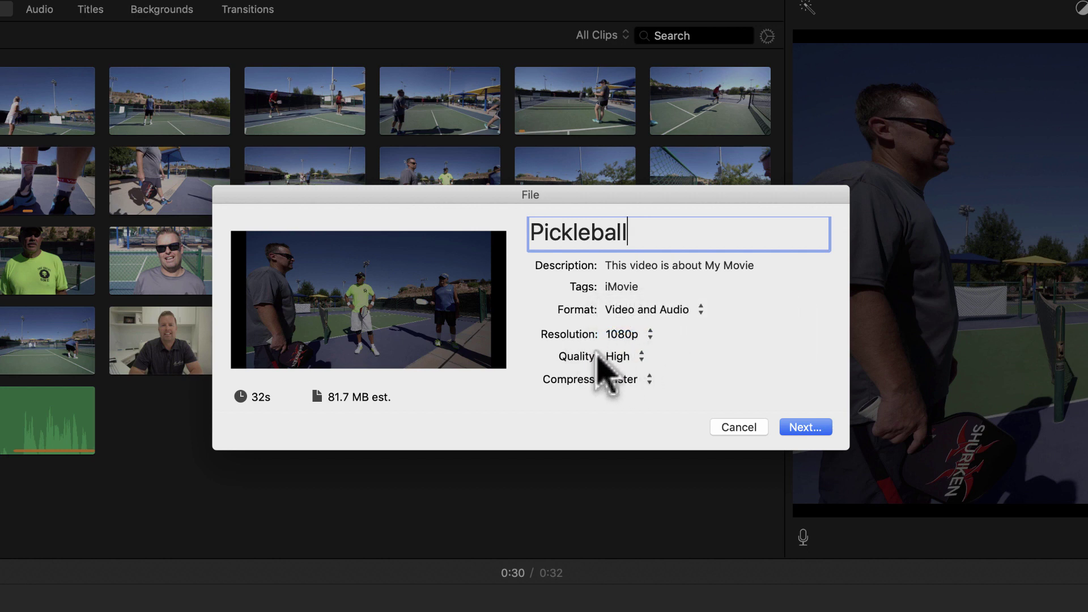
click(628, 356)
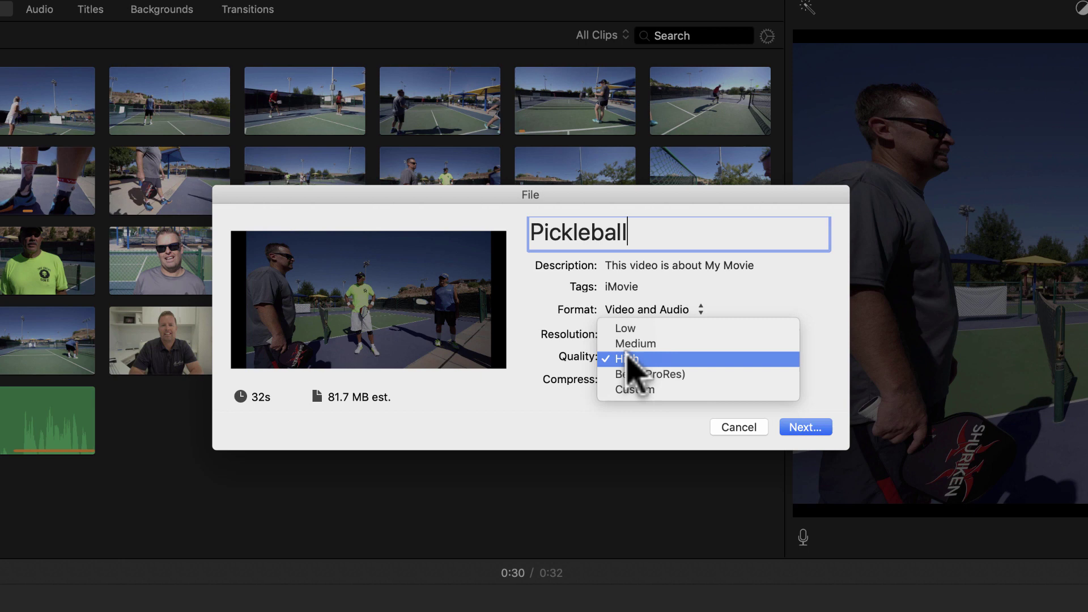
click(642, 374)
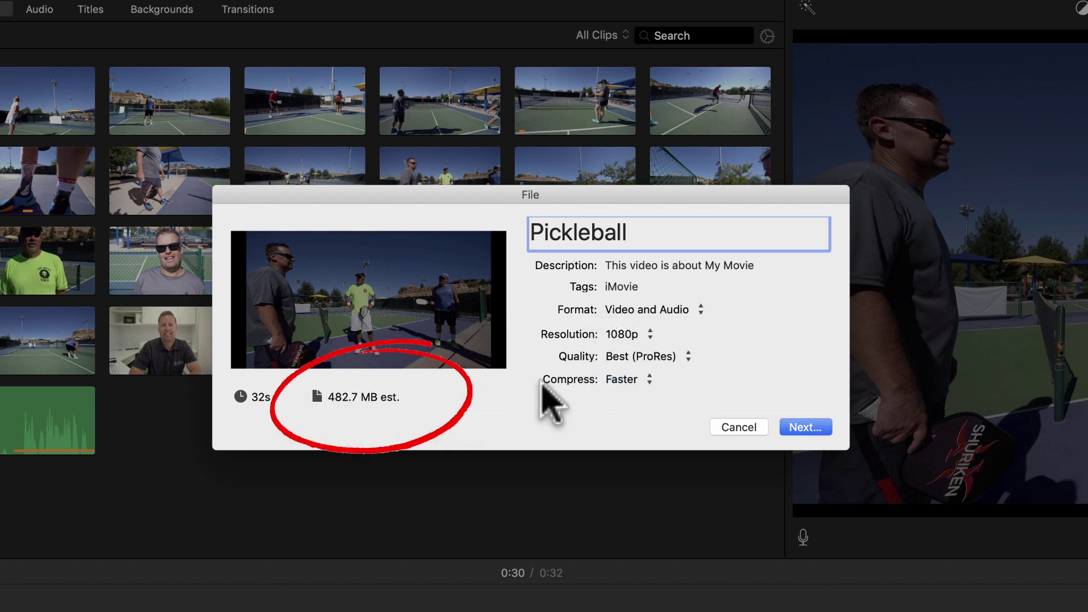
click(624, 356)
click(627, 343)
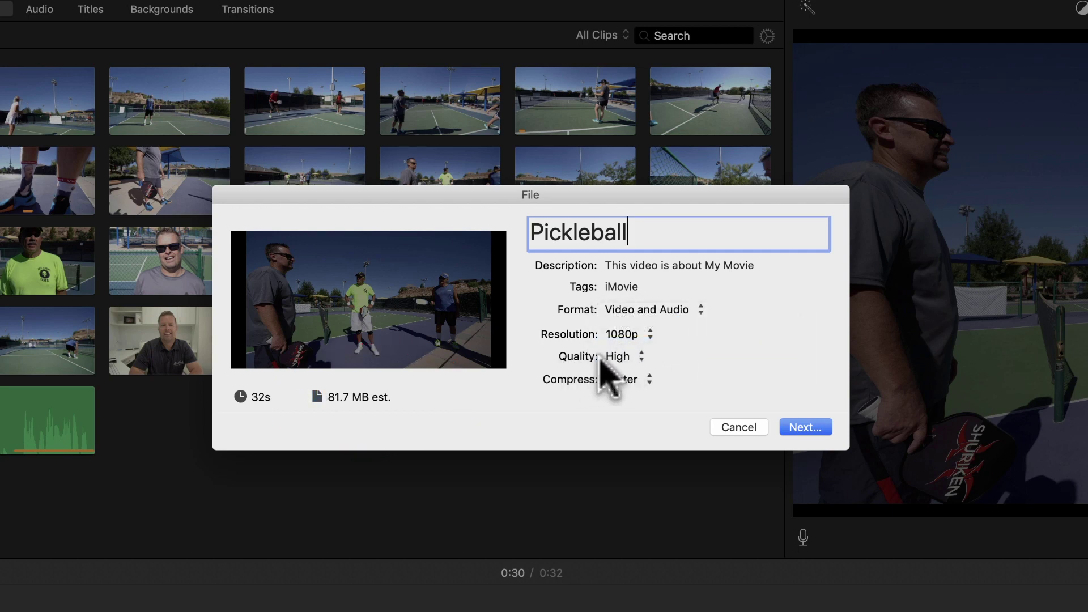
click(620, 379)
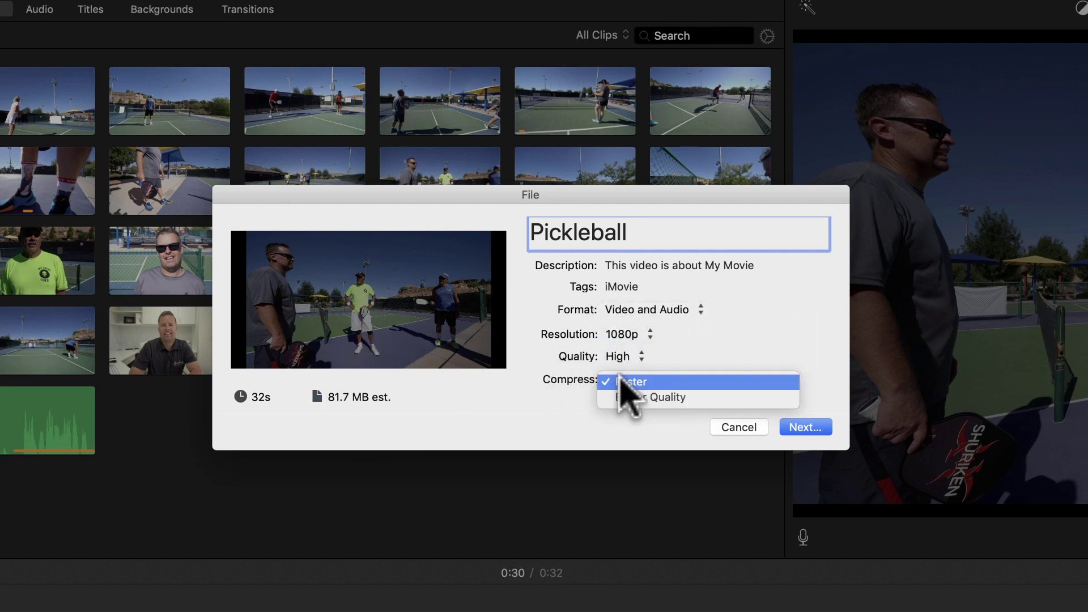
click(636, 397)
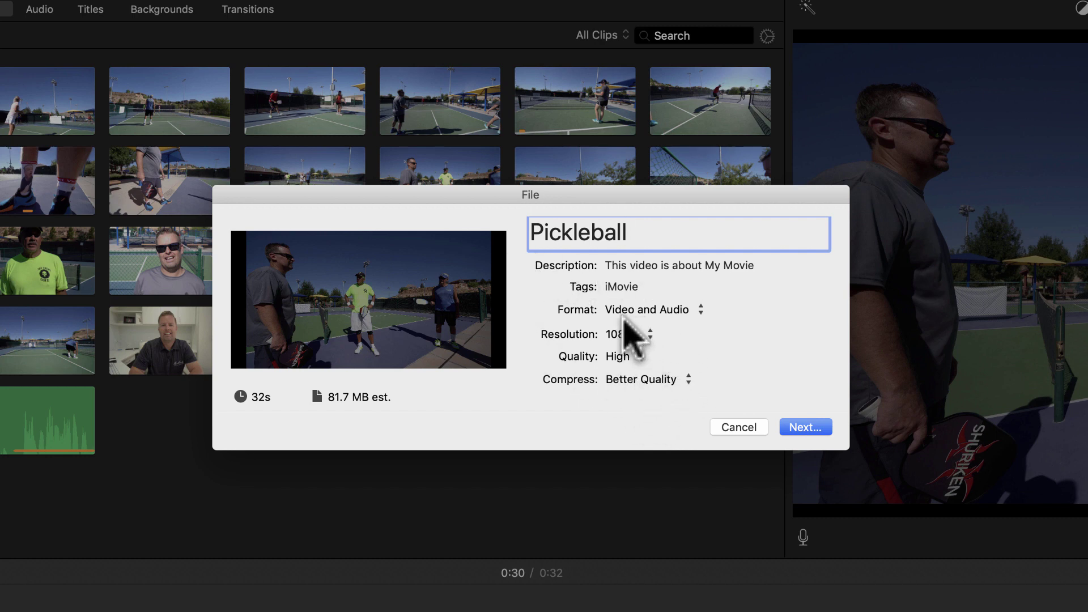
- Proceed to saving the export and choose the iMovie folder on the 8 T Drive as its location
click(803, 426)
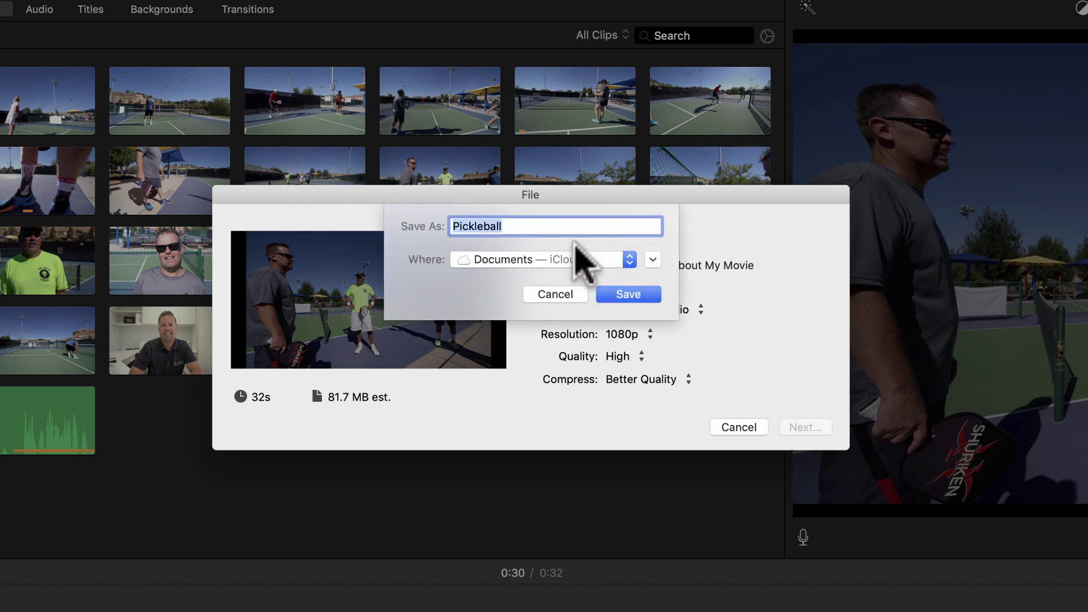
click(653, 259)
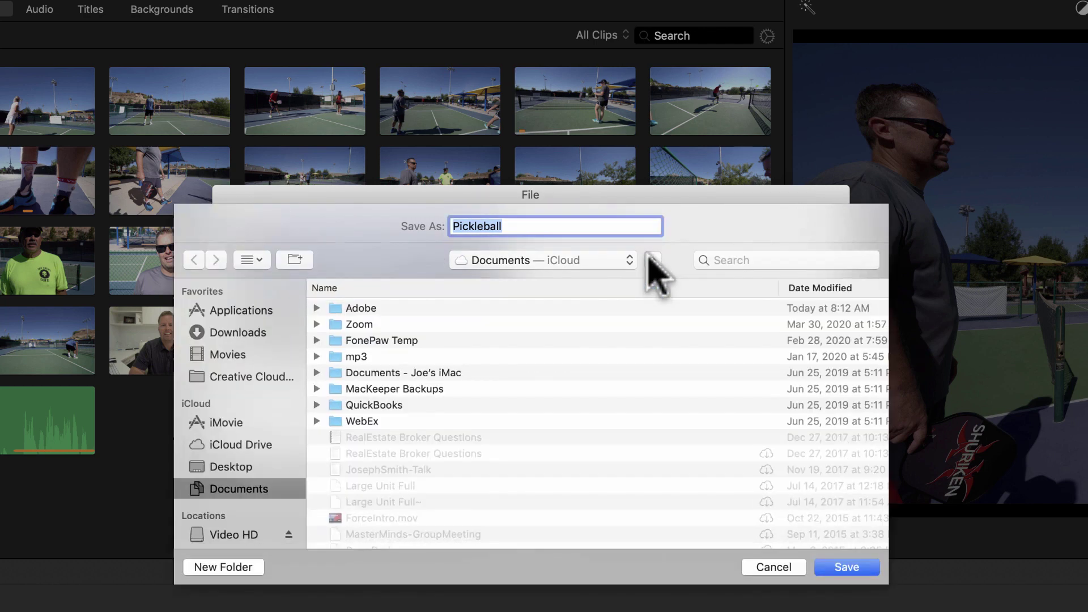
scroll(278, 362, down, 2)
scroll(279, 357, down, 5)
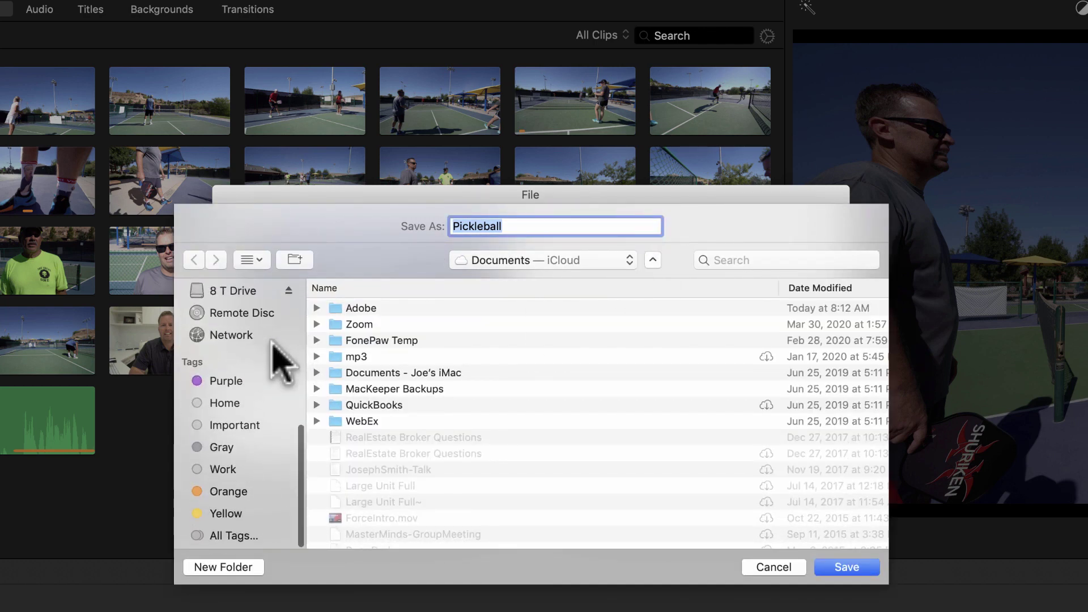
scroll(261, 363, up, 3)
click(261, 354)
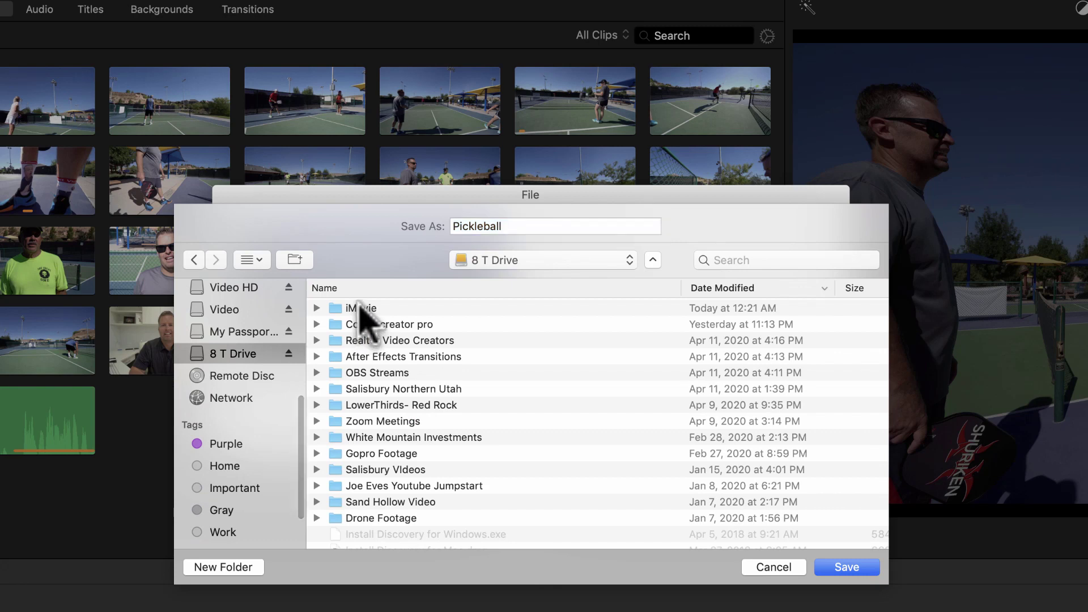
double_click(352, 308)
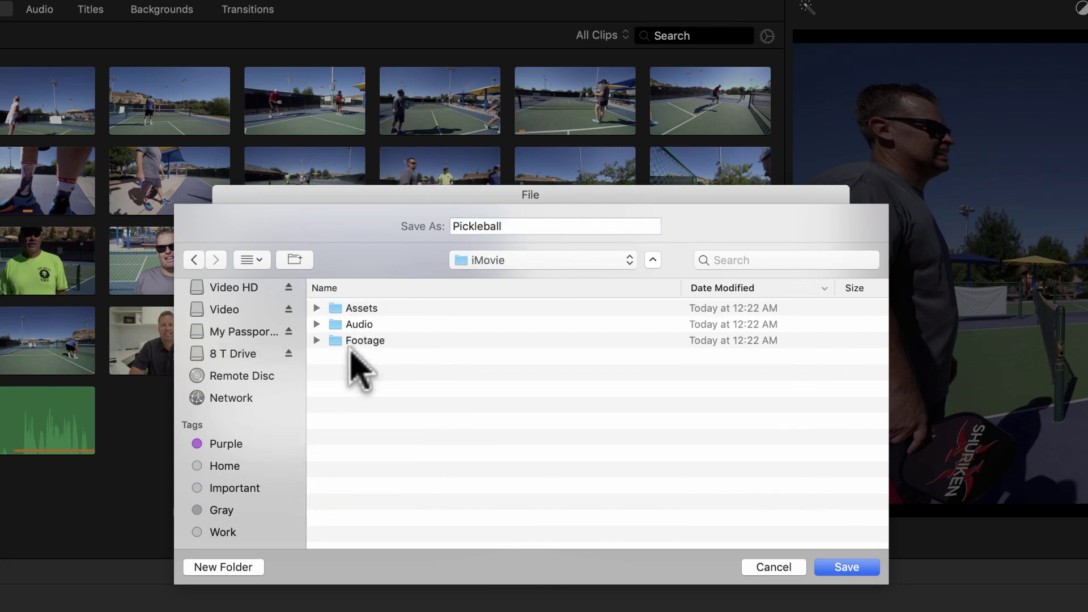
- Create a folder named Final Video inside the iMovie folder, save the Pickleball export there and check its progress
click(223, 566)
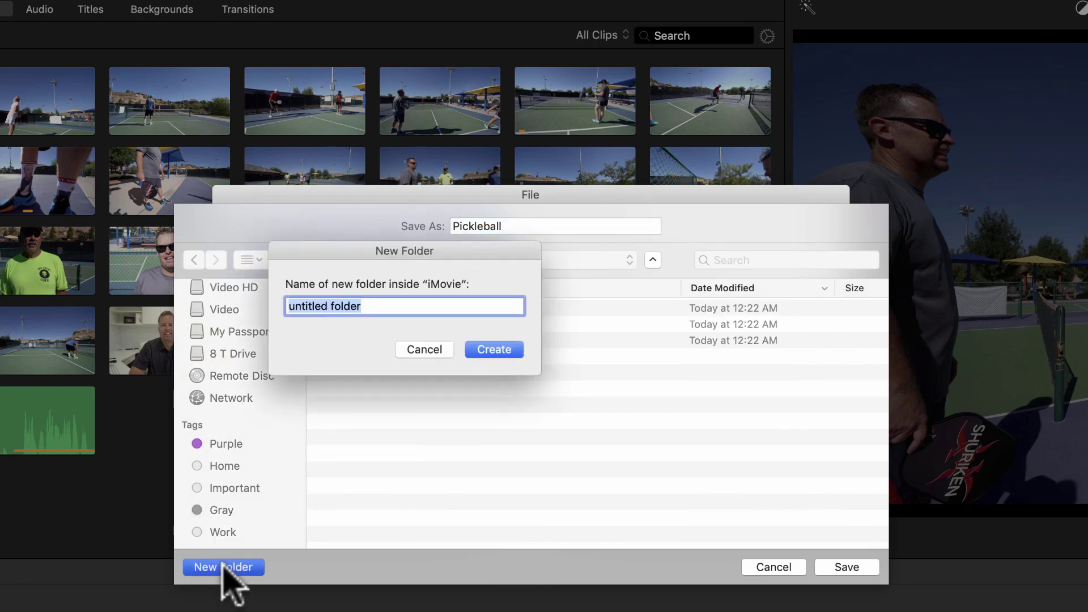
text(Final Video)
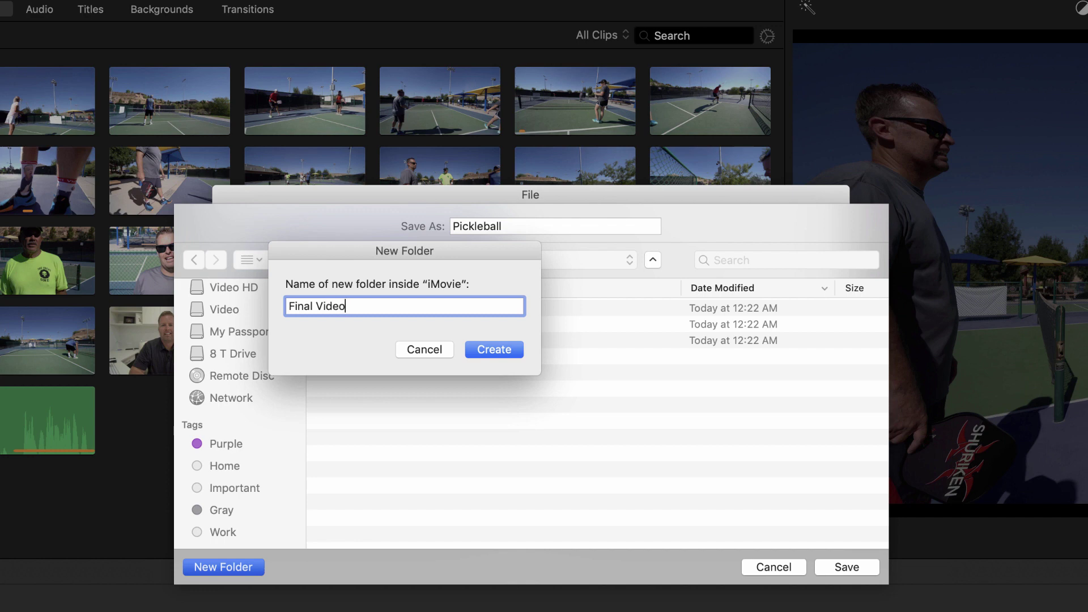
key(Return)
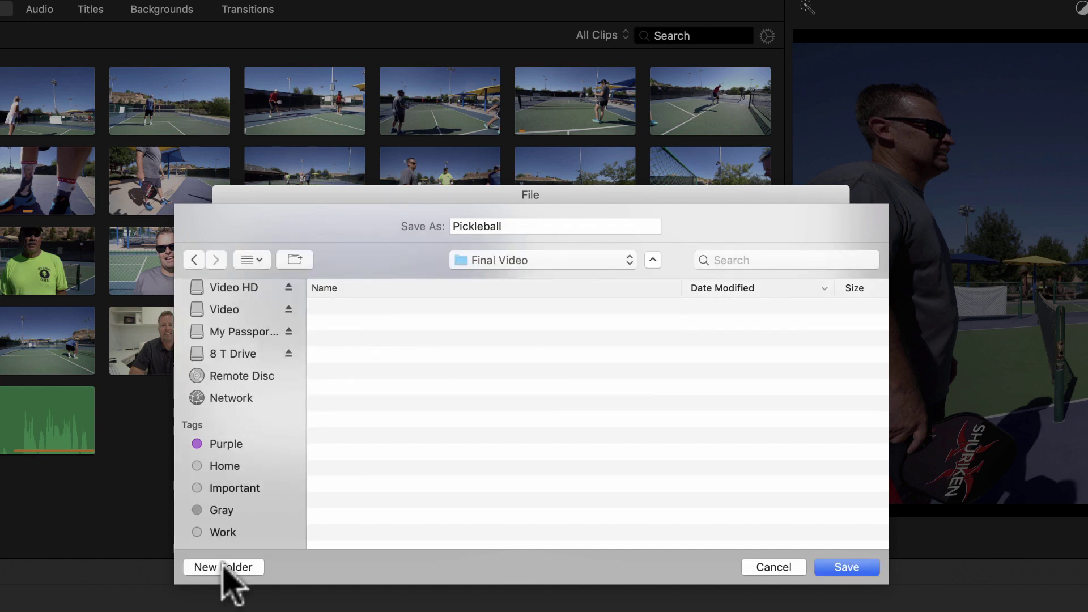
click(850, 569)
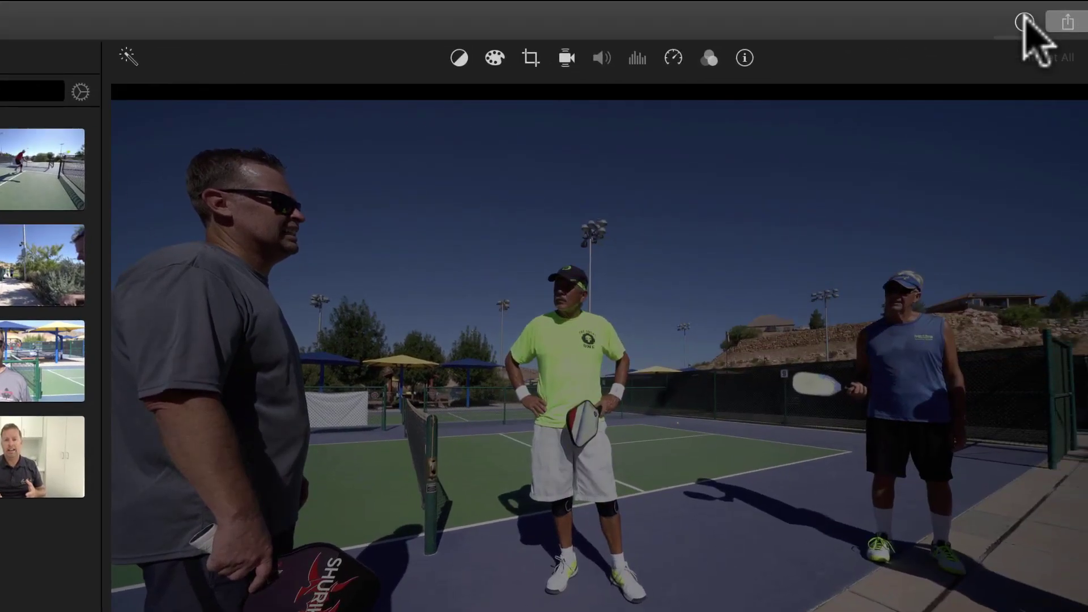
click(1026, 22)
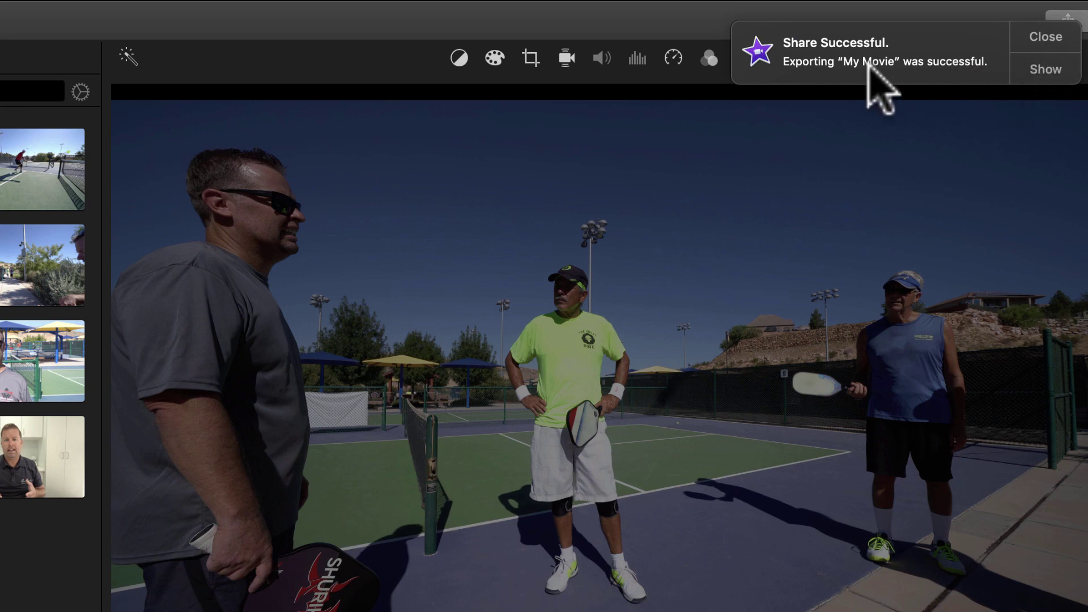
- Reveal the exported Pickleball.mp4 in Finder, preview it in QuickTime Player including a later part, and close the player
click(1035, 74)
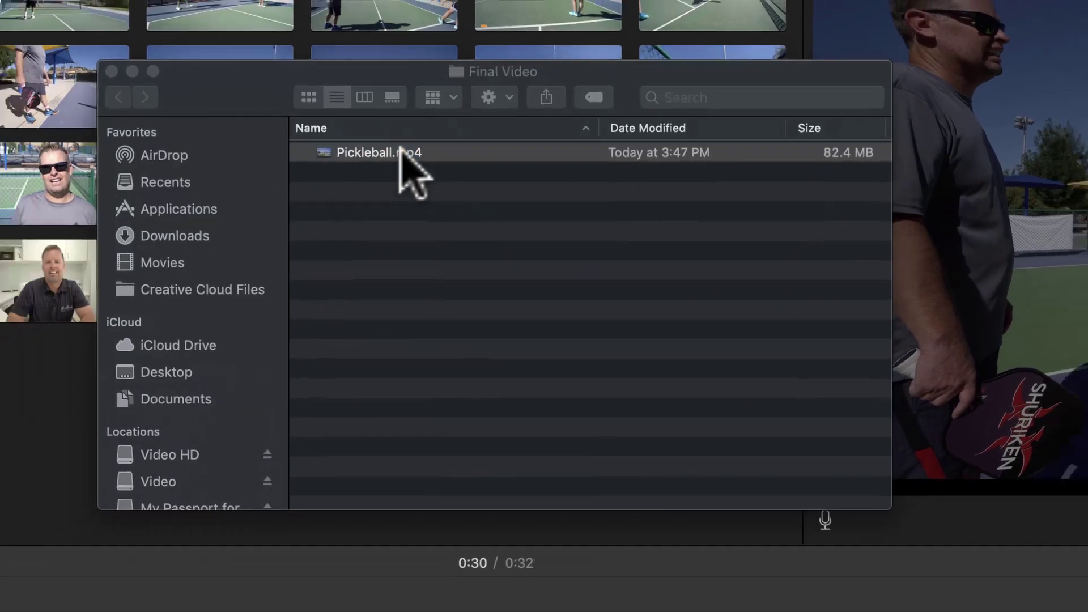
double_click(381, 153)
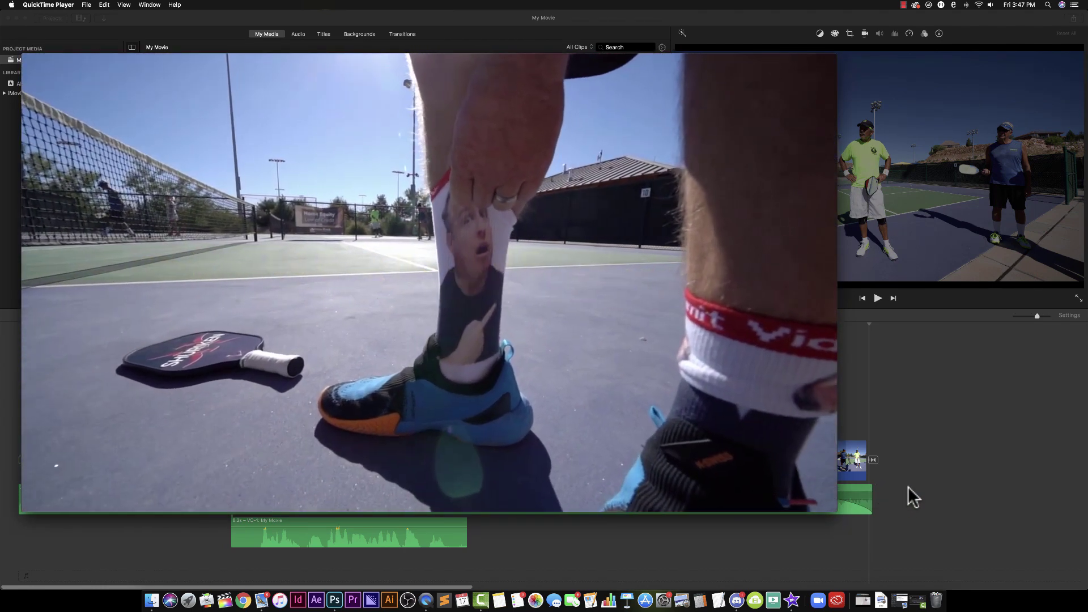
mouse_move(664, 333)
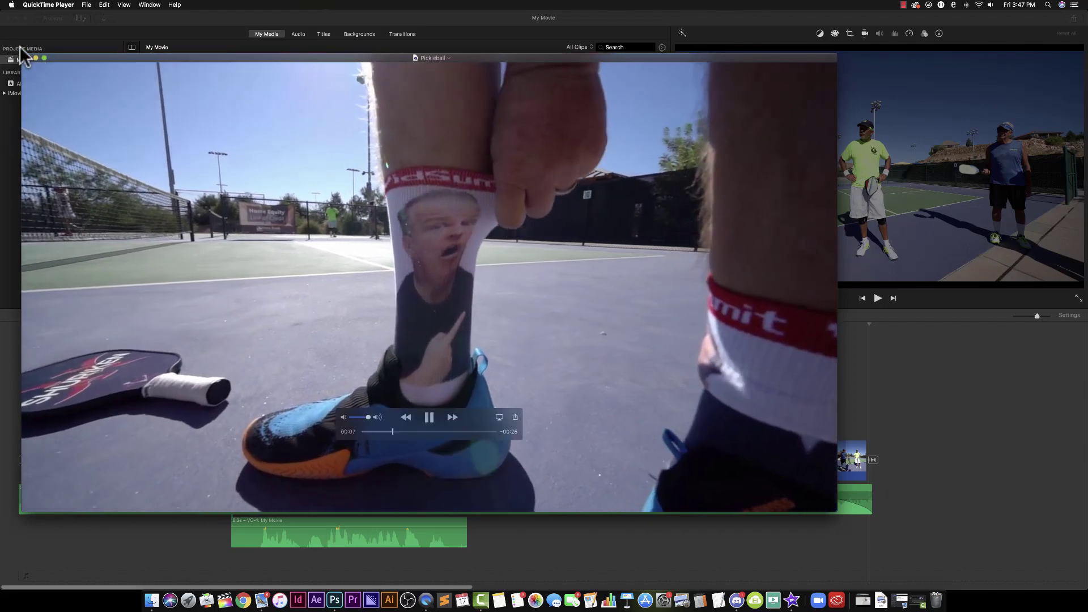
click(483, 431)
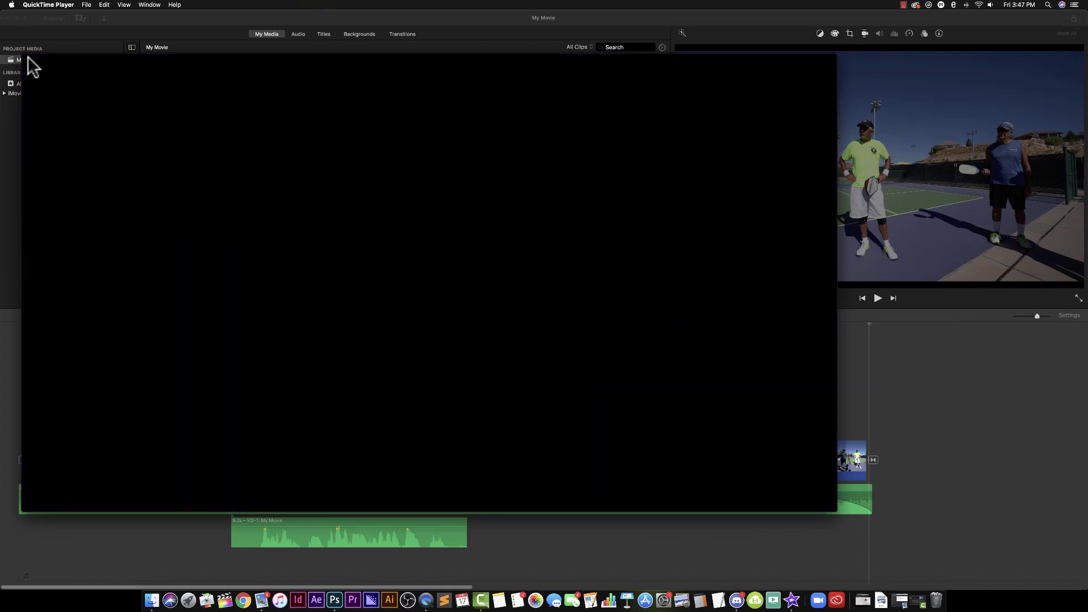
click(29, 58)
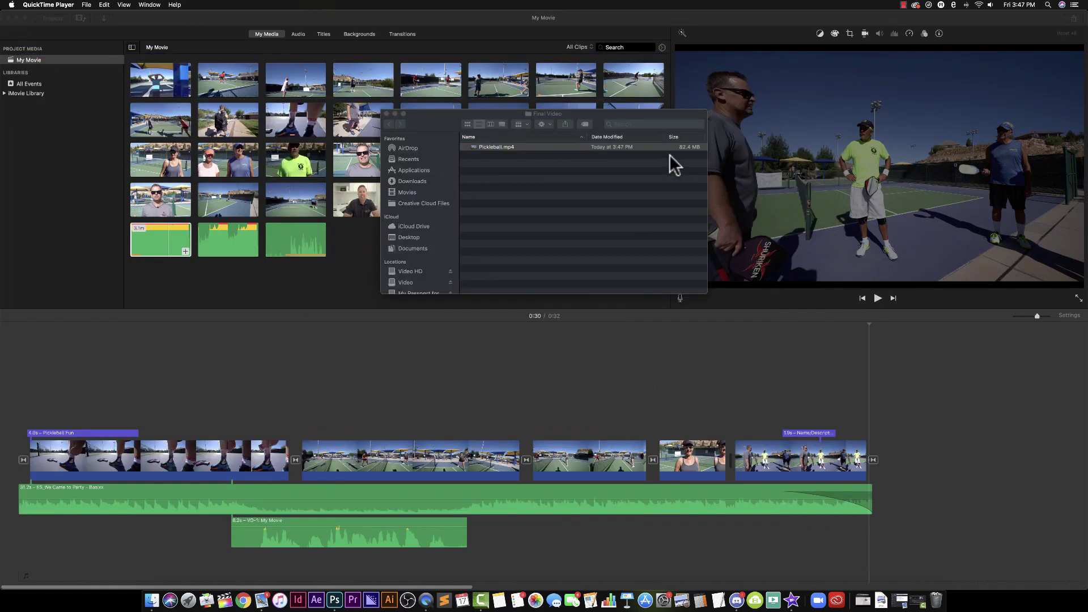